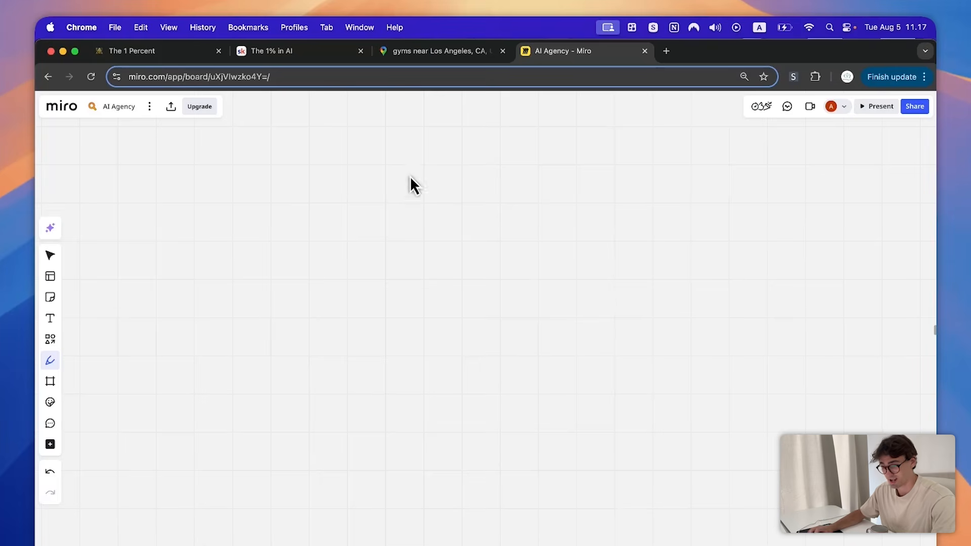
- Handwrite 'Finished service' with branch lines to the Dinner and Car cleaning examples
left_click_drag(405, 205, 420, 175)
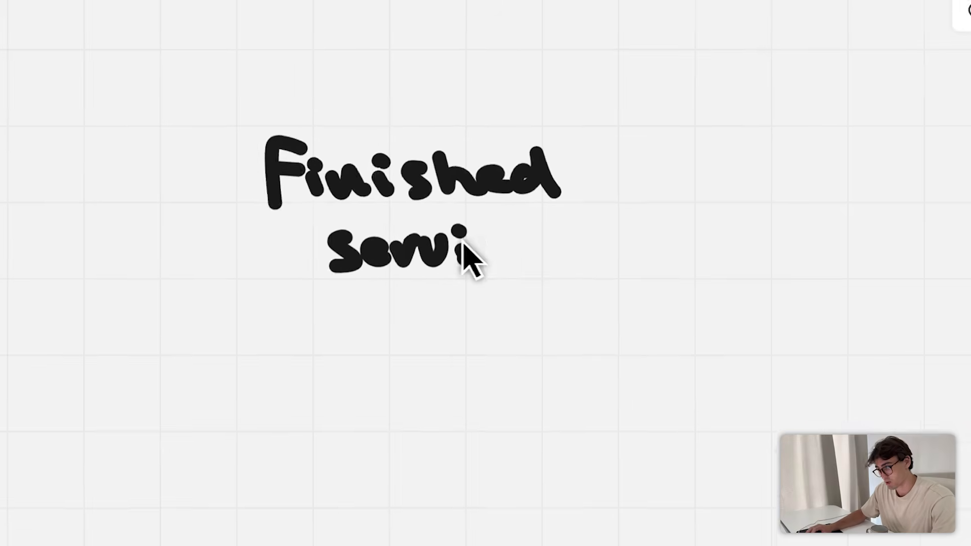
left_click_drag(622, 256, 653, 273)
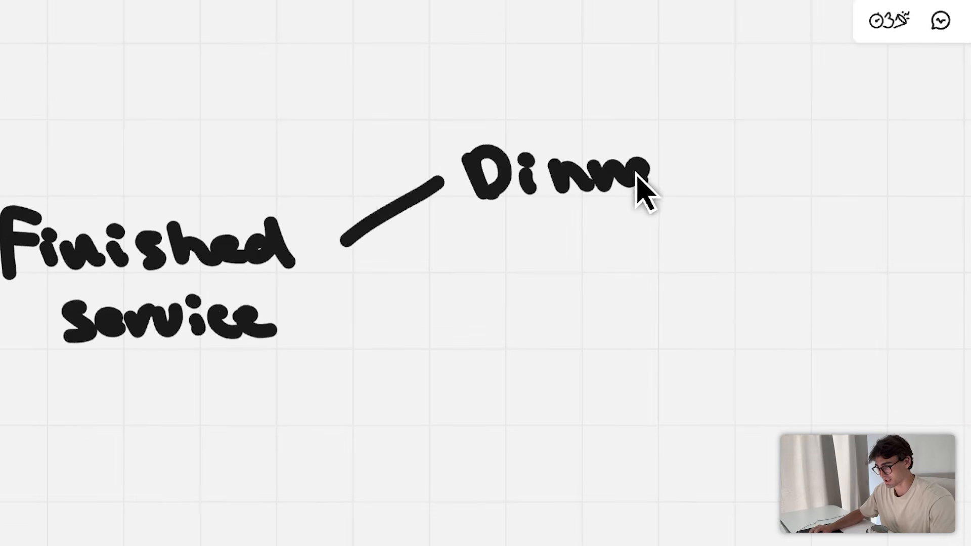
left_click_drag(341, 302, 473, 304)
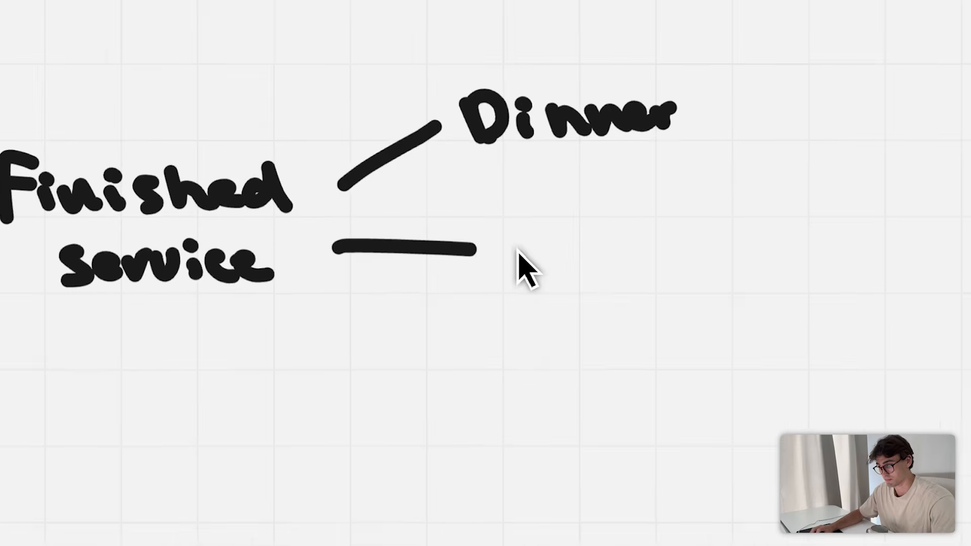
left_click_drag(523, 285, 537, 316)
left_click_drag(566, 300, 583, 308)
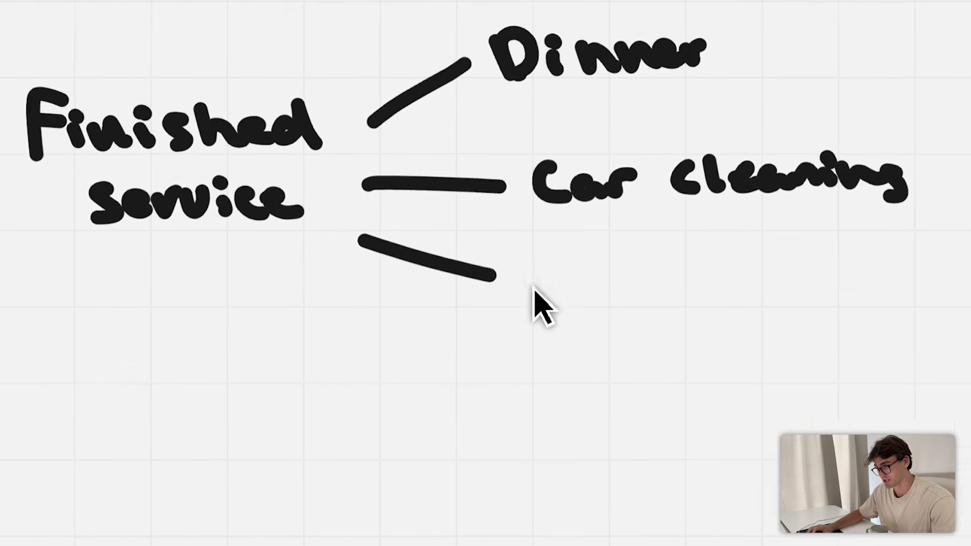
mouse_move(535, 303)
left_mouse_down()
mouse_move(536, 288)
mouse_move(584, 284)
mouse_move(577, 312)
left_mouse_up()
- Handwrite the third example branch, 'Signing up to a gym'
left_click_drag(609, 279, 642, 293)
left_click_drag(652, 284, 658, 294)
left_click_drag(674, 283, 710, 309)
left_click_drag(785, 279, 820, 296)
left_click_drag(833, 283, 835, 316)
left_click_drag(949, 261, 951, 299)
left_click_drag(942, 223, 953, 232)
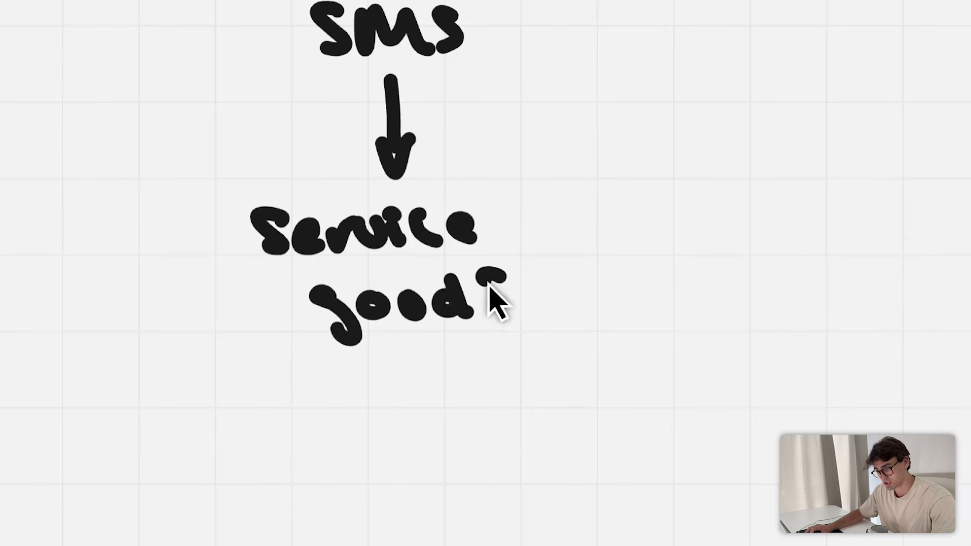
- Finish 'Service good?', draw two branch arrows below it, and label the right one 'Yes'
left_click_drag(489, 286, 491, 306)
left_click(508, 316)
left_click_drag(428, 361, 551, 536)
left_click_drag(515, 538, 553, 510)
mouse_move(336, 372)
left_mouse_down()
mouse_move(268, 491)
mouse_move(305, 492)
left_mouse_up()
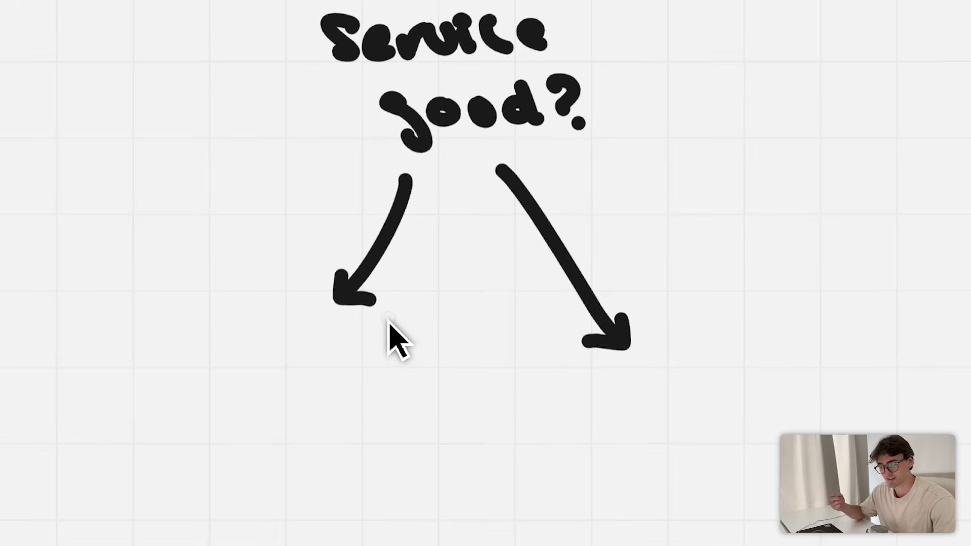
left_click_drag(602, 185, 614, 205)
left_click_drag(626, 186, 613, 237)
left_click_drag(646, 210, 664, 218)
left_click_drag(689, 200, 694, 224)
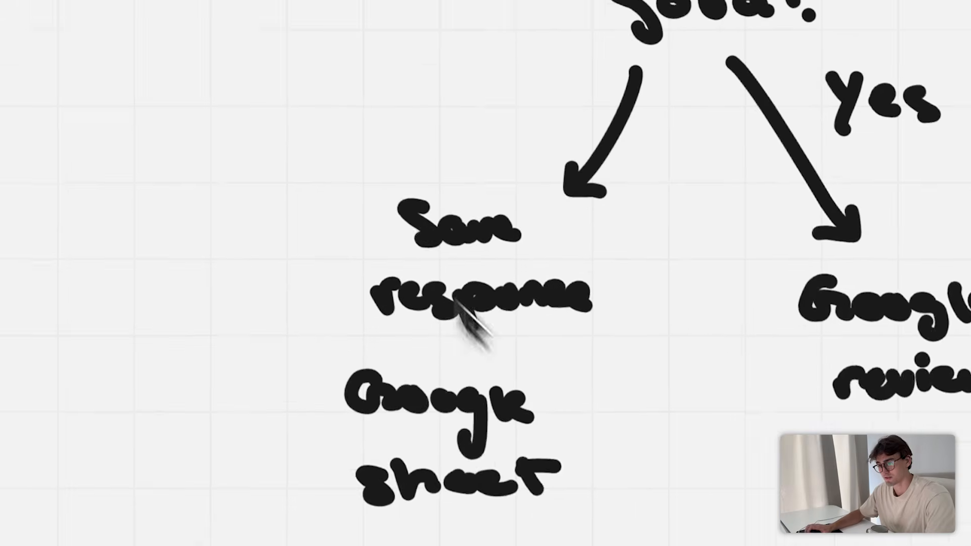
- Draw a down arrow below Google sheet leading to 'Feedback'
left_click_drag(451, 251, 443, 404)
mouse_move(436, 390)
left_mouse_down()
mouse_move(440, 399)
mouse_move(465, 310)
left_mouse_up()
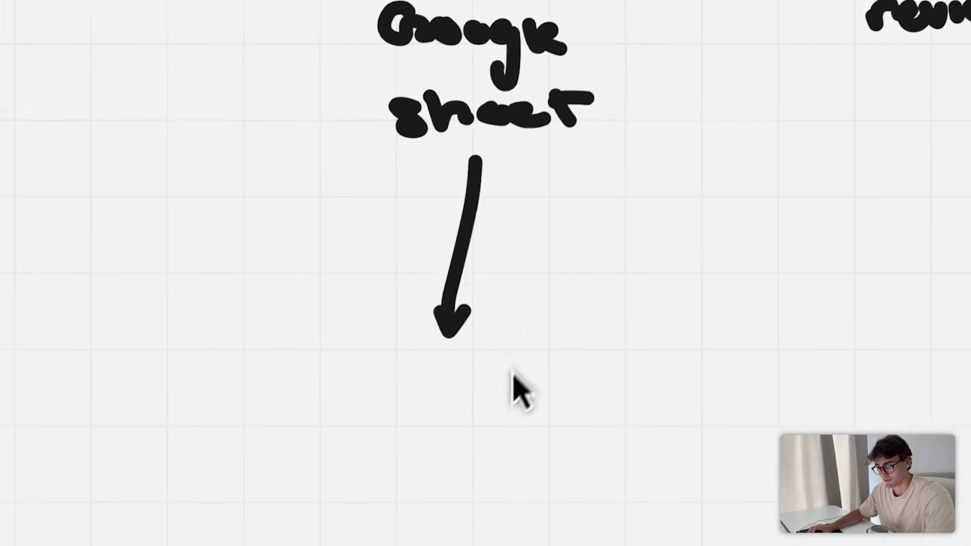
left_click_drag(329, 376, 340, 421)
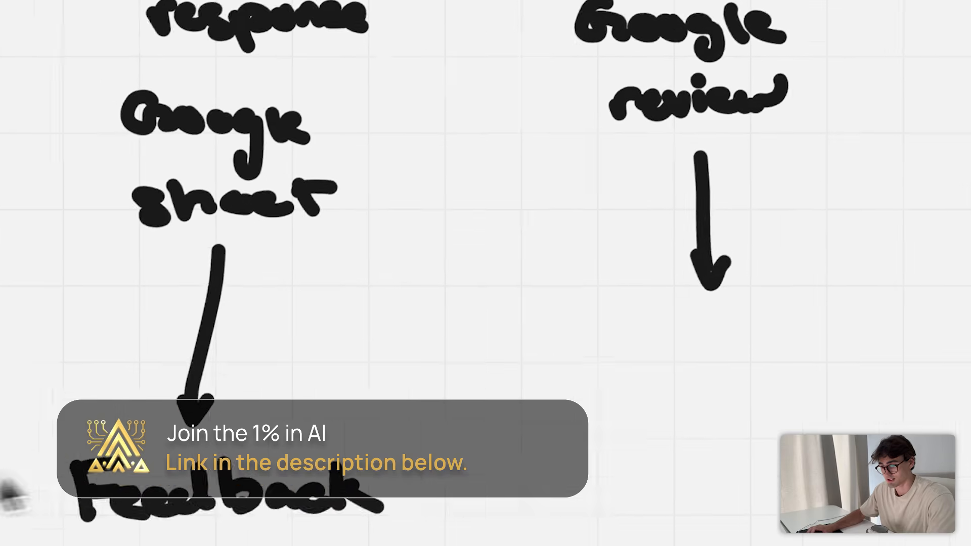
- Handwrite 'Print google reviews' in green, then return the pen to black
left_click(53, 289)
left_click(418, 393)
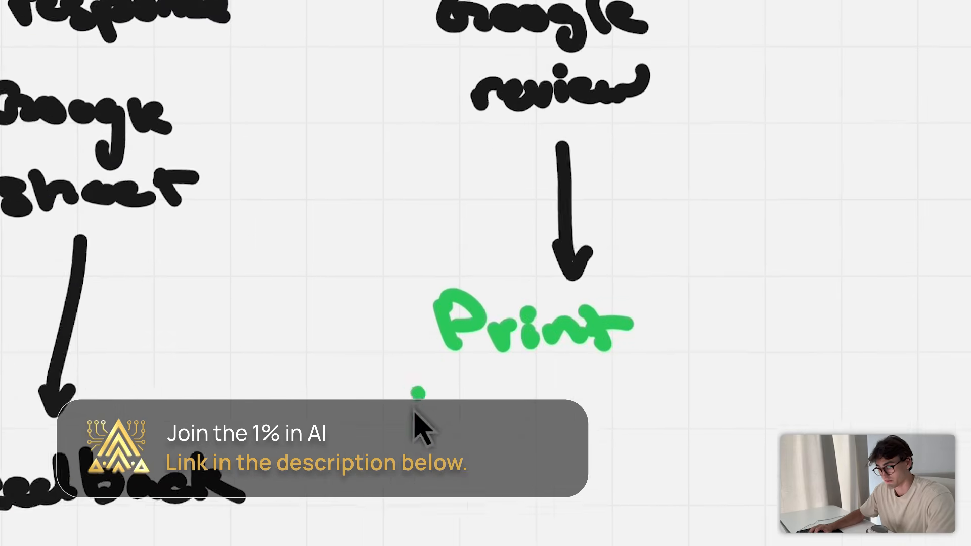
left_click_drag(416, 413, 440, 434)
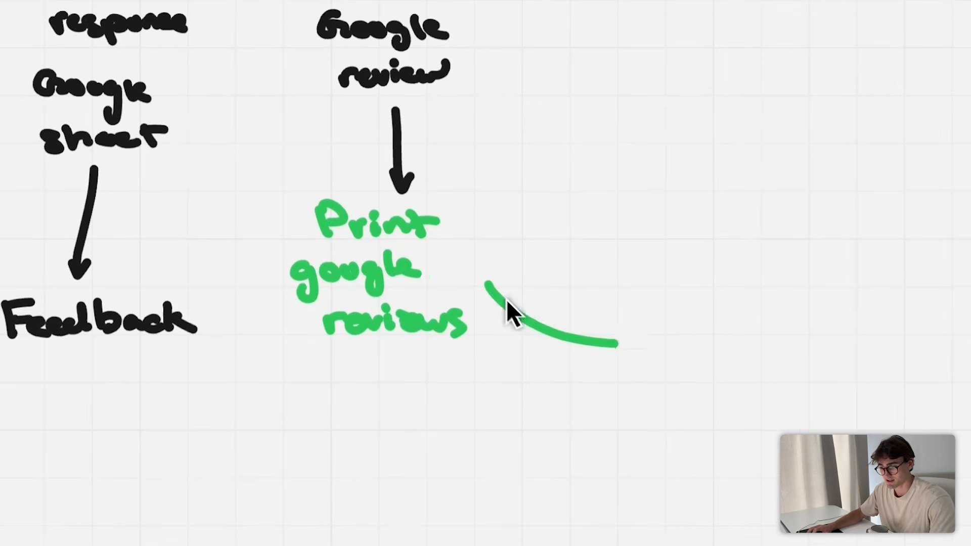
left_click(95, 418)
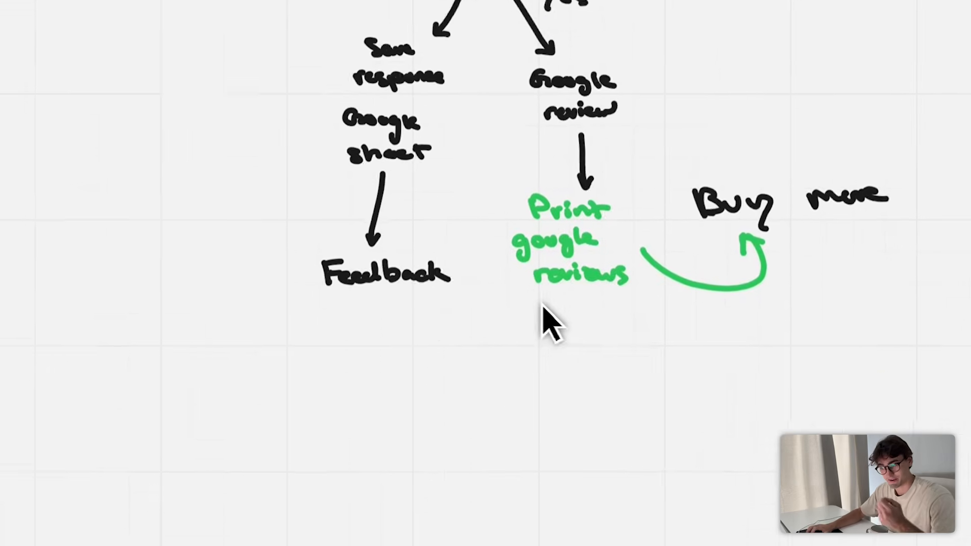
- Draw an arrow down from the review step to 'Buy more'
left_click_drag(494, 224, 483, 429)
left_click_drag(524, 305, 554, 309)
mouse_move(468, 340)
left_mouse_down()
mouse_move(493, 369)
mouse_move(542, 385)
mouse_move(642, 399)
left_mouse_up()
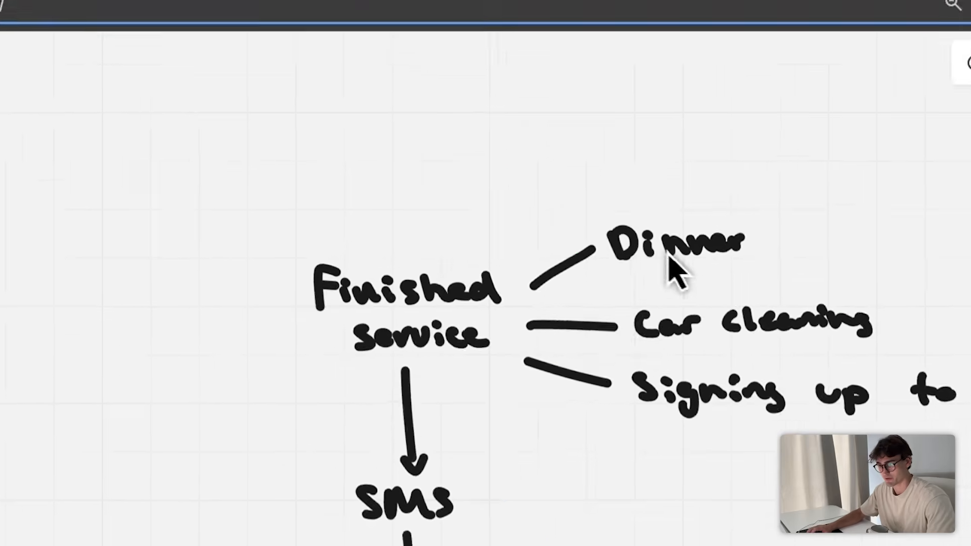
- Handwrite '20% off dinner 5pm' below the arrow
left_click_drag(324, 185, 355, 202)
mouse_move(366, 179)
left_mouse_down()
mouse_move(374, 194)
mouse_move(374, 183)
left_mouse_up()
left_click(400, 194)
left_click_drag(425, 174, 420, 210)
left_click(450, 201)
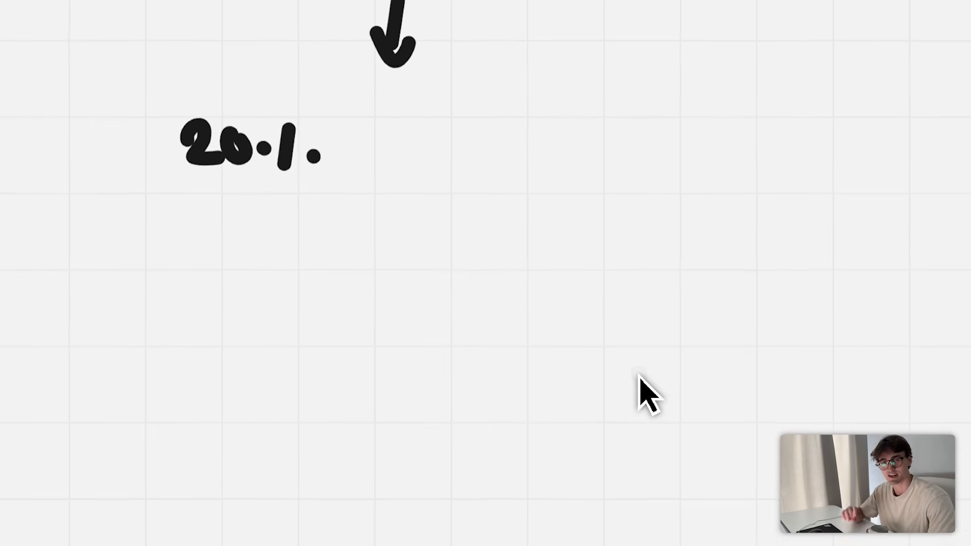
left_click_drag(458, 173, 459, 186)
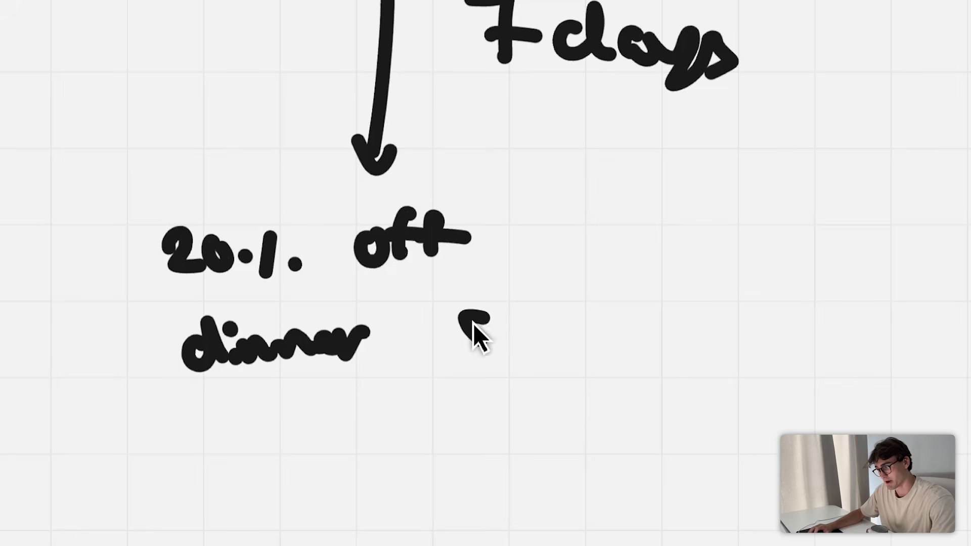
left_click_drag(521, 372, 620, 344)
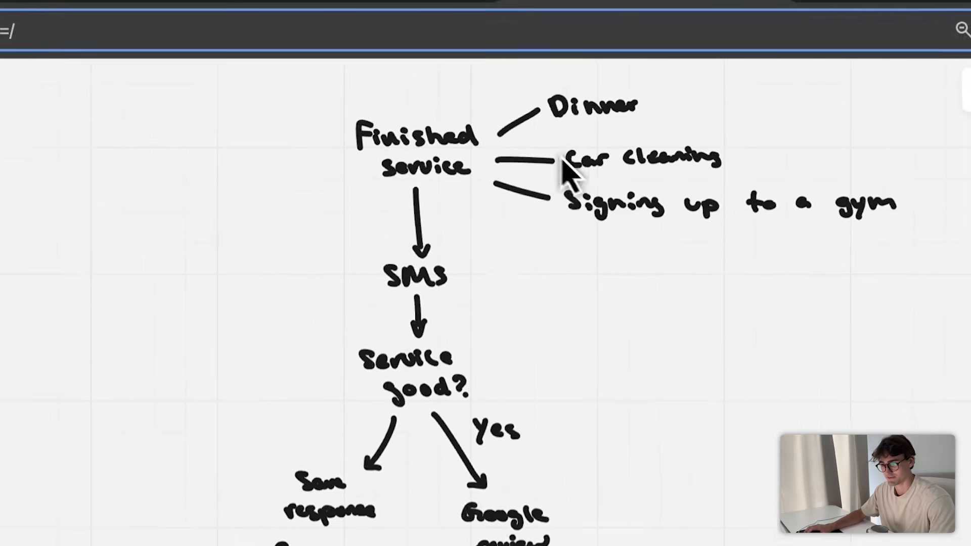
- Draw a down arrow below the dinner offer
scroll(567, 197, "down", 10)
scroll(634, 151, "up", 5)
scroll(587, 308, "down", 5)
mouse_move(499, 192)
left_mouse_down()
mouse_move(495, 321)
mouse_move(492, 309)
left_mouse_up()
- Set the pen to its thickest stroke
left_click(90, 436)
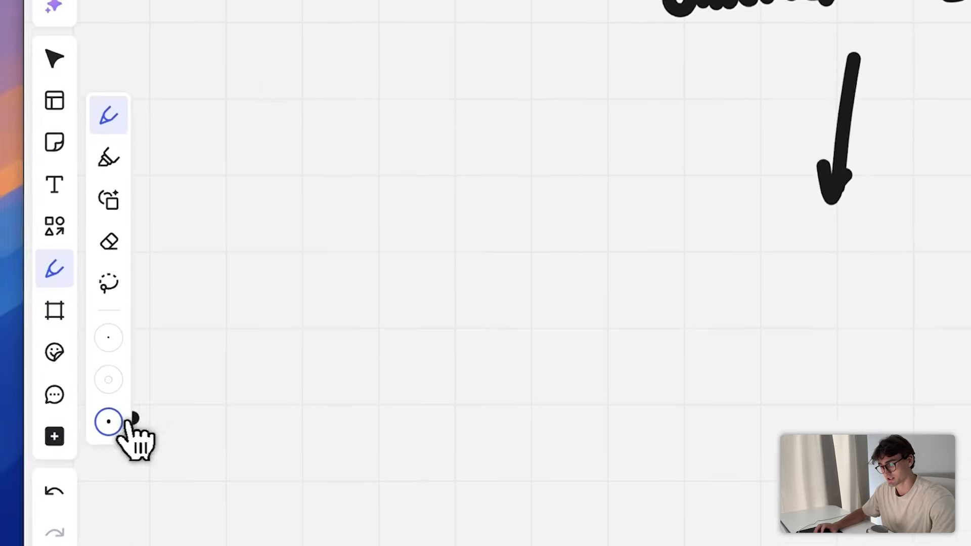
left_click(67, 440)
left_click(146, 454)
scroll(546, 453, "down", 10)
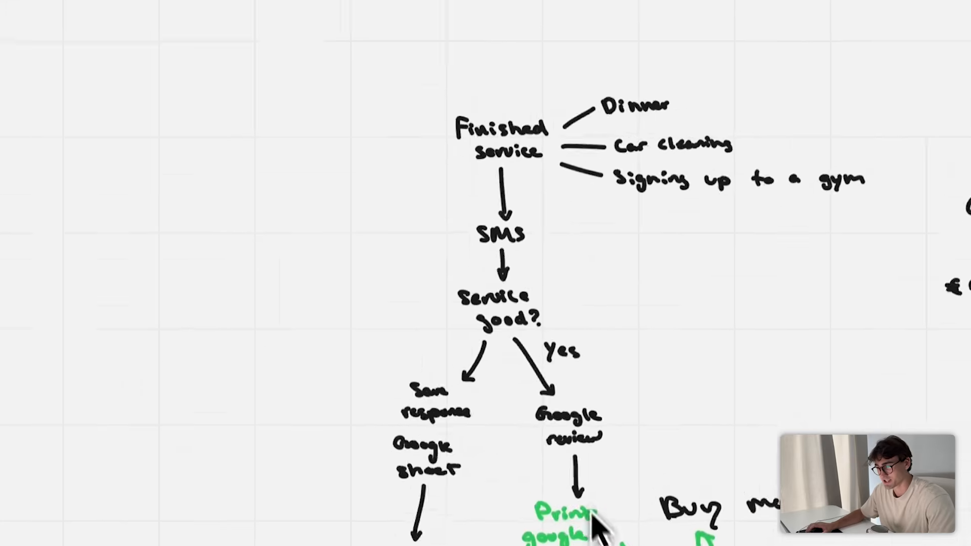
scroll(592, 509, "up", 3)
scroll(683, 412, "up", 5)
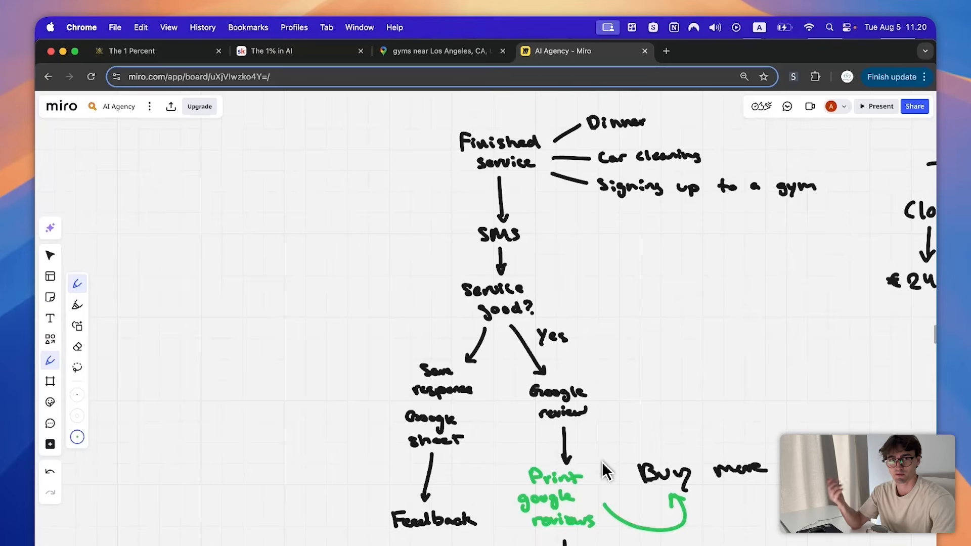
scroll(605, 470, "down", 10)
scroll(605, 471, "down", 2)
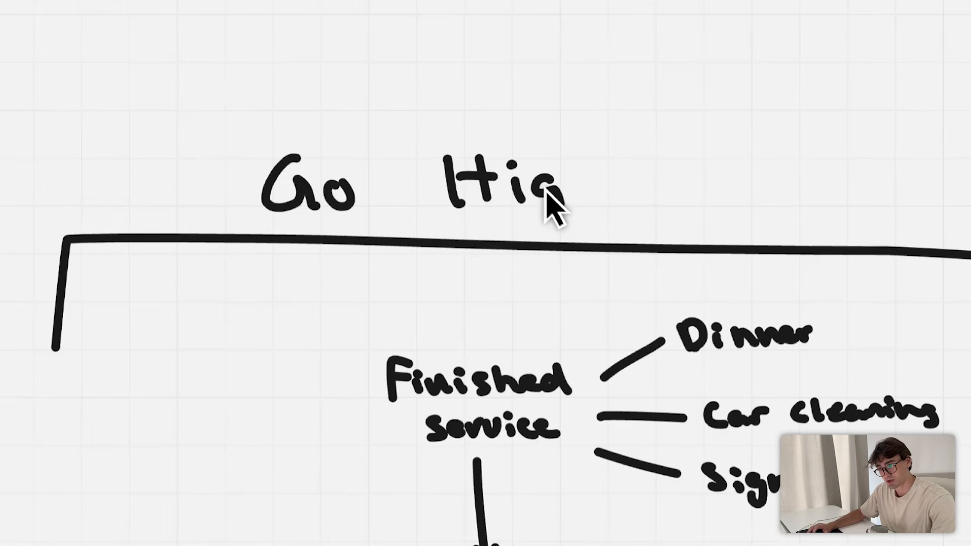
- Handwrite 'Go High level' above the flowchart
left_click_drag(576, 183, 602, 198)
left_click_drag(700, 154, 704, 192)
left_click_drag(720, 184, 749, 183)
left_click_drag(750, 171, 773, 175)
left_click_drag(775, 182, 809, 183)
left_click_drag(806, 149, 818, 188)
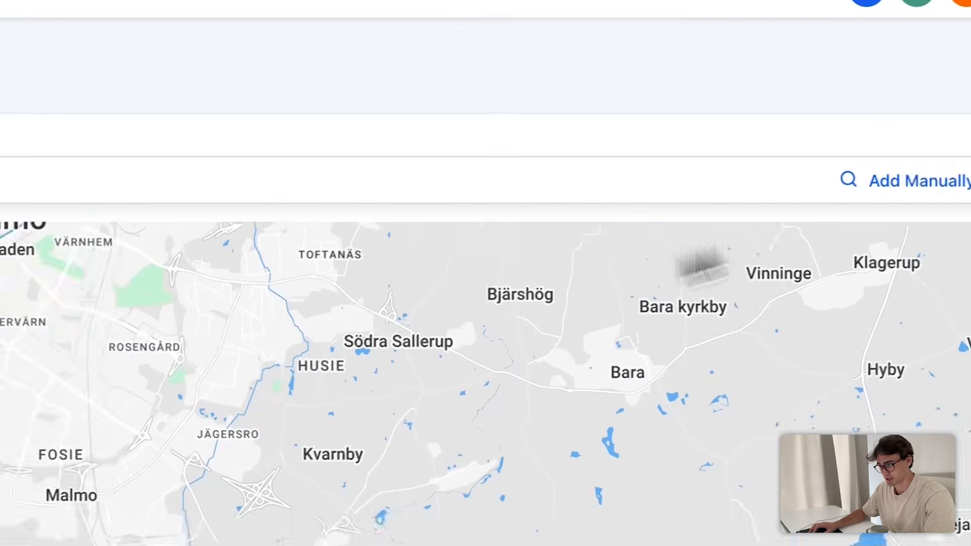
- Open the Add Sub-Account form to create a sub-account manually
left_click(803, 217)
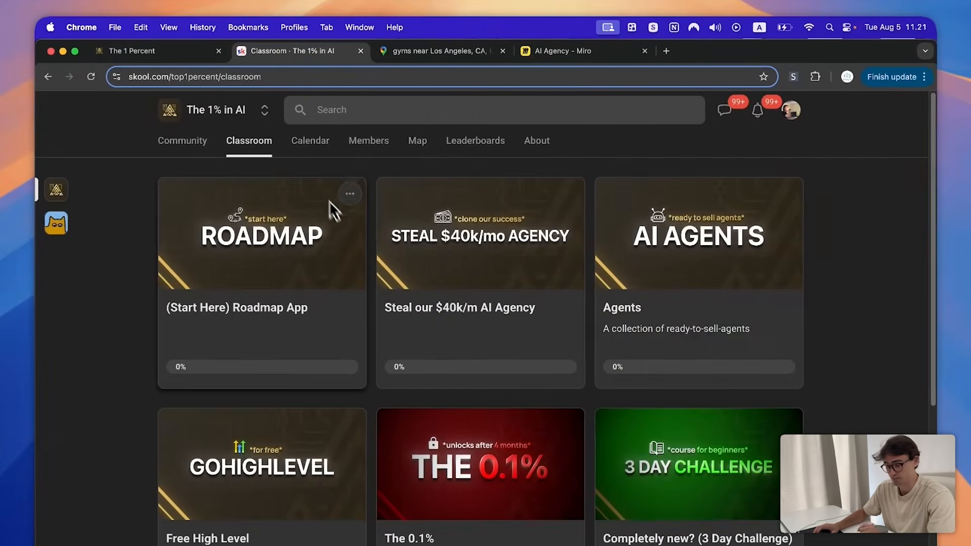
scroll(376, 225, "down", 5)
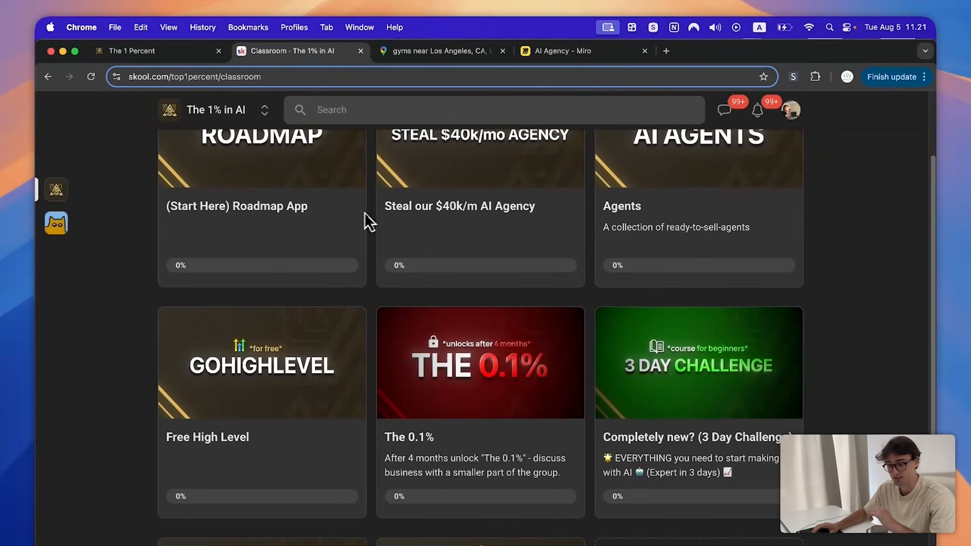
left_click(310, 345)
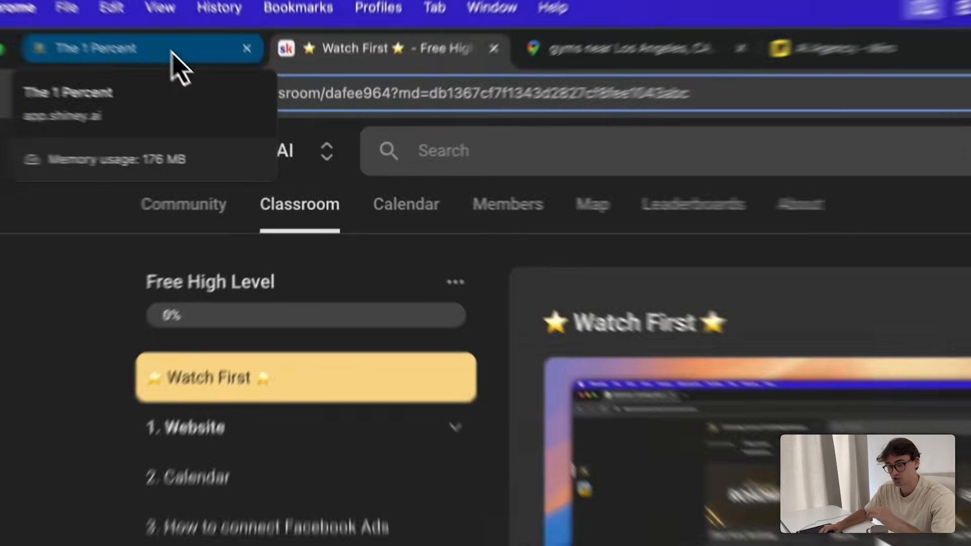
left_click(151, 51)
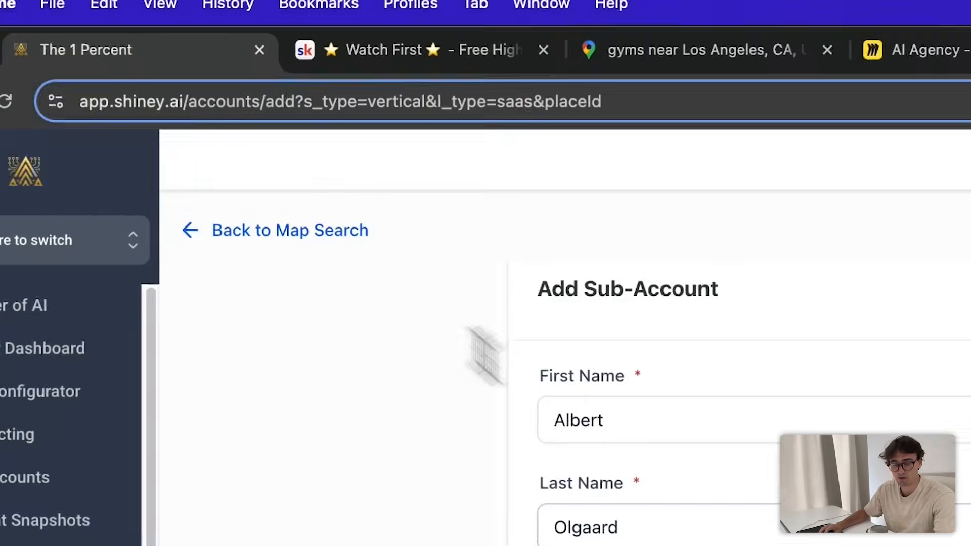
- Fill in the business name, street address and city fields
type("berts Car De")
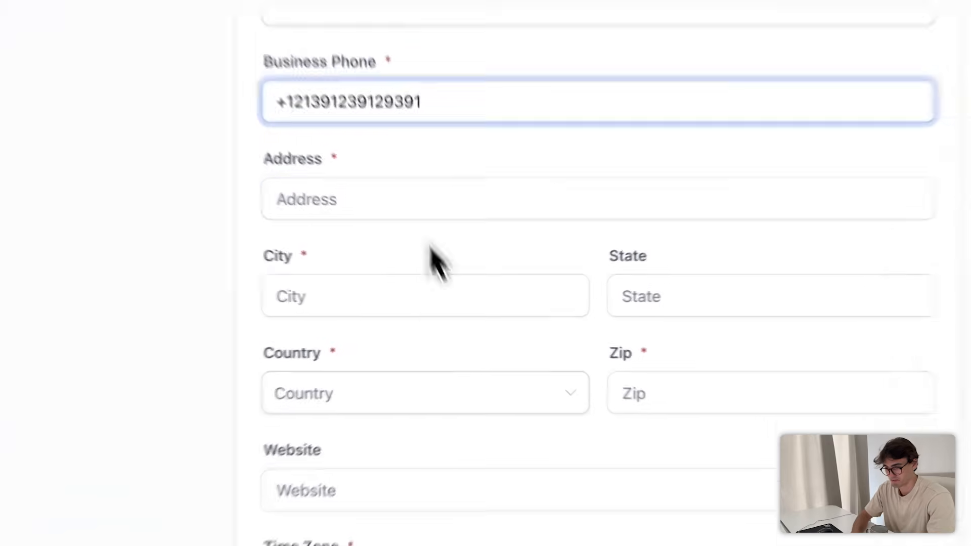
left_click(430, 374)
type("123123")
left_click(357, 326)
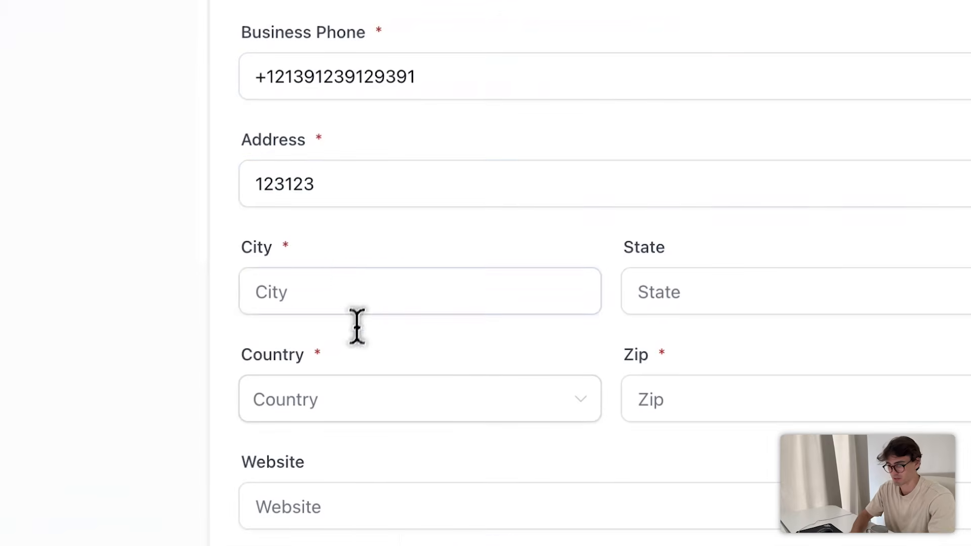
type("1231")
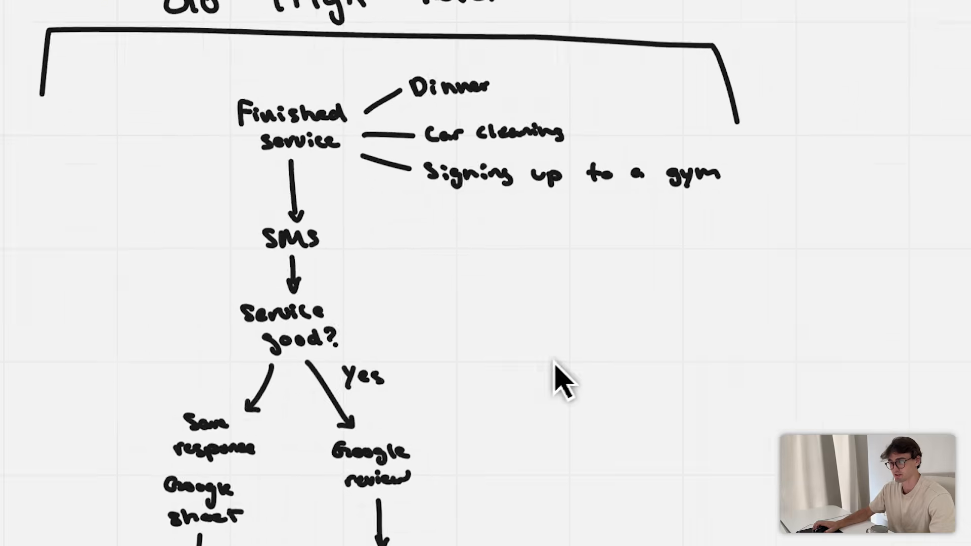
- Create a new workflow from scratch in the Automation section
left_click(171, 56)
left_click(52, 387)
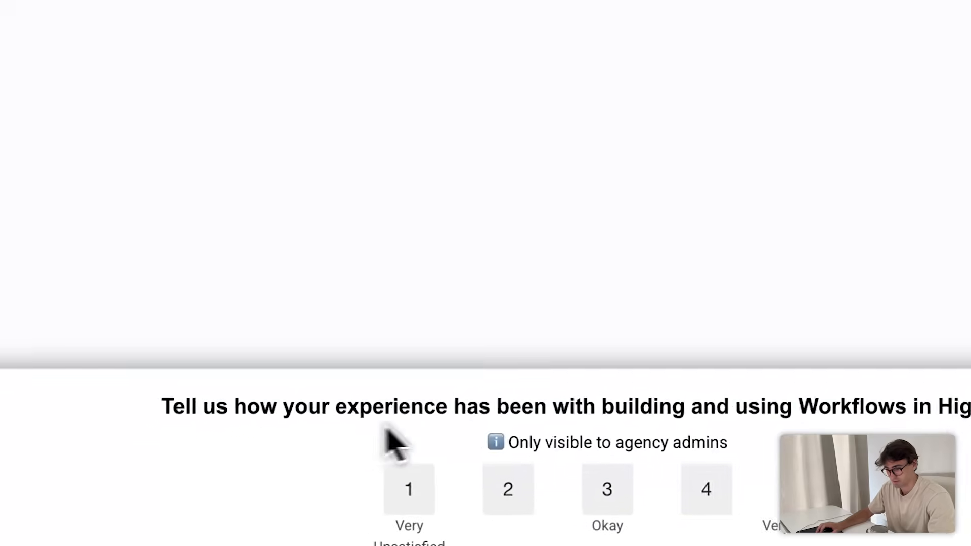
left_click(556, 399)
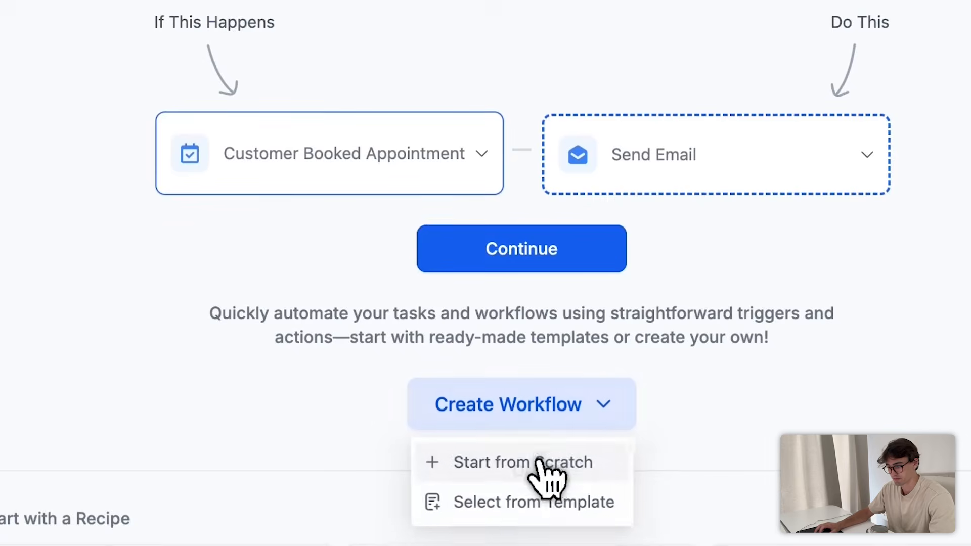
left_click(546, 460)
- Rename the workflow to 'Review Agent' and return to the empty builder
left_click(537, 95)
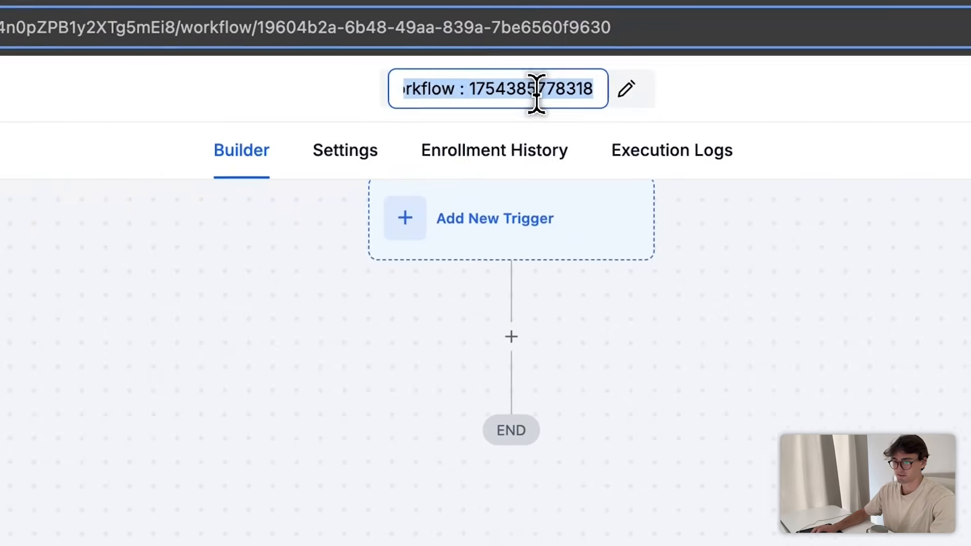
key("BackSpace")
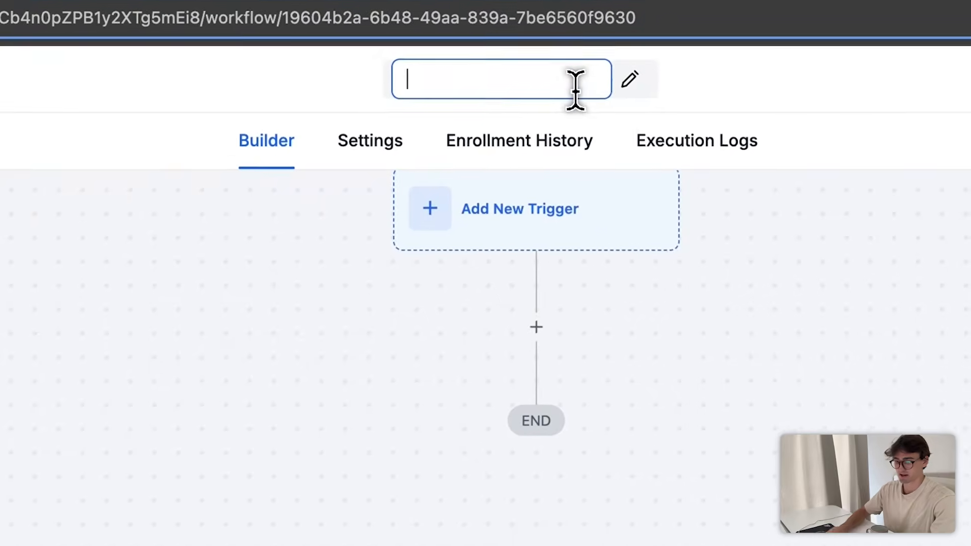
type("Rei")
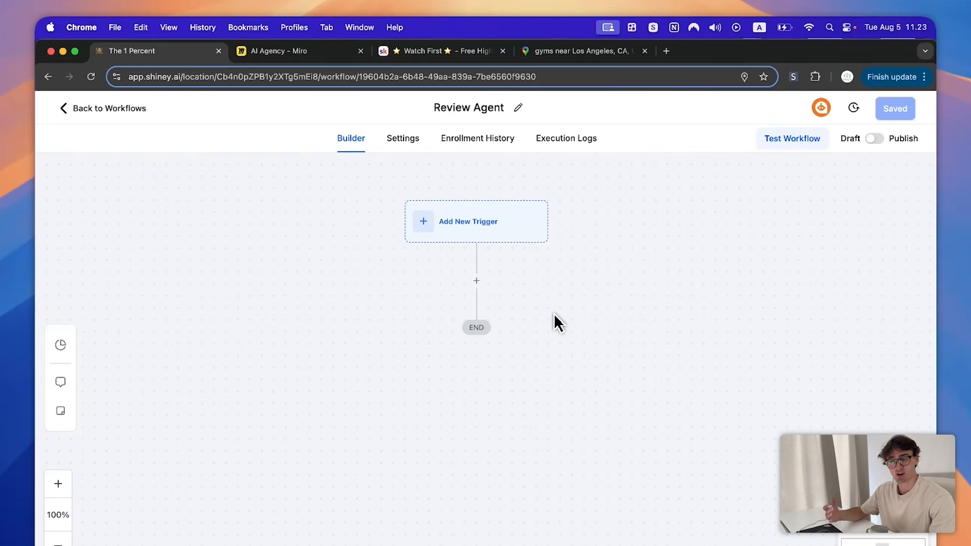
scroll(577, 272, "down", 1)
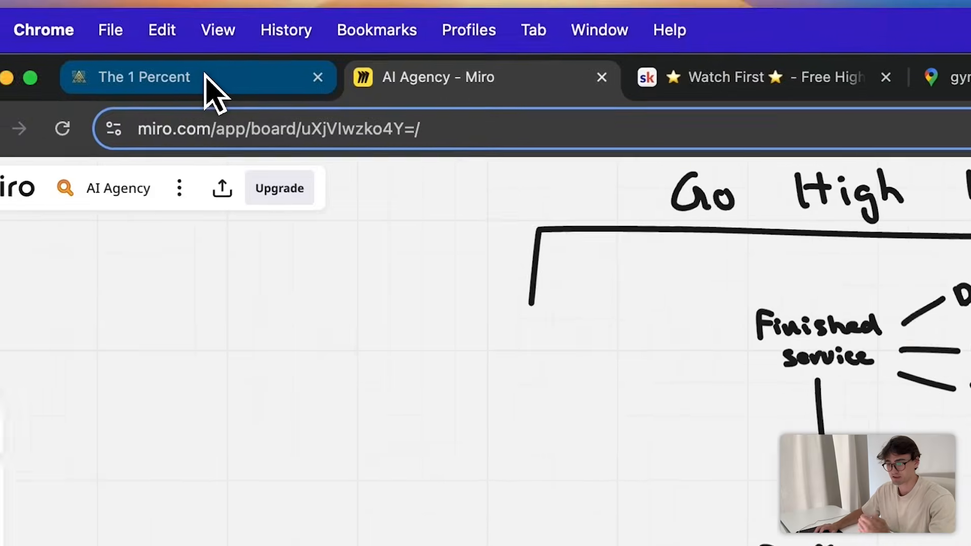
left_click(210, 91)
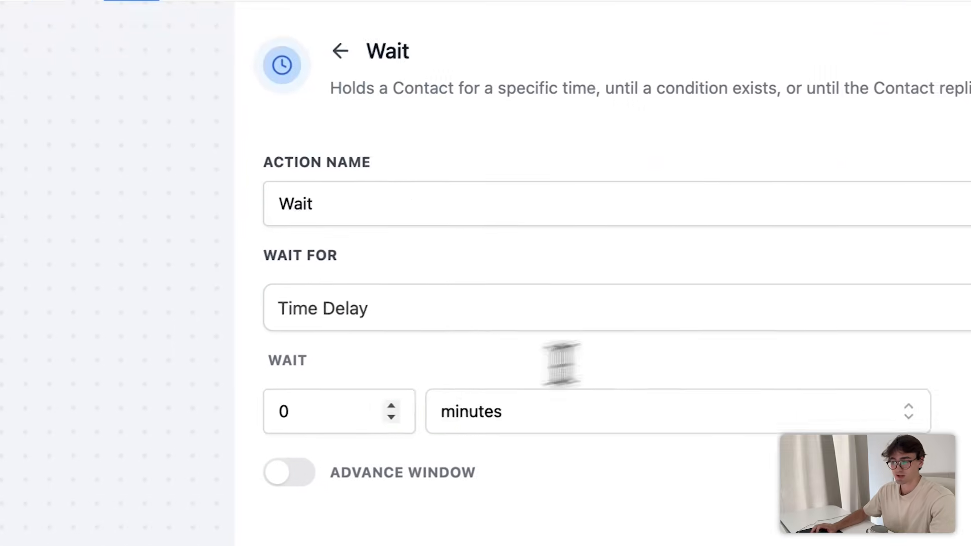
- Set the Wait step to 1 hour
double_click(304, 412)
type("1")
left_click(521, 412)
left_click(560, 509)
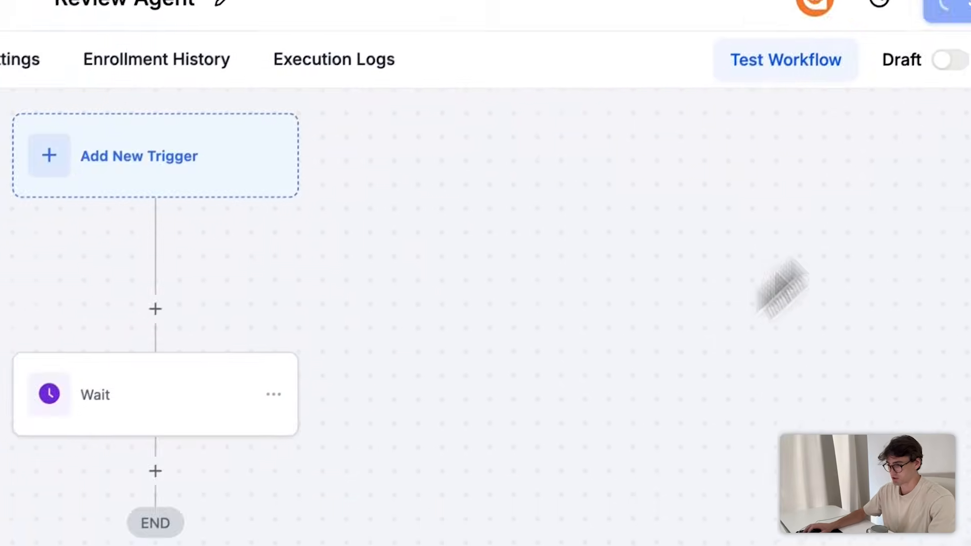
- Add a Send SMS action after the Wait
left_click(505, 200)
left_click(617, 260)
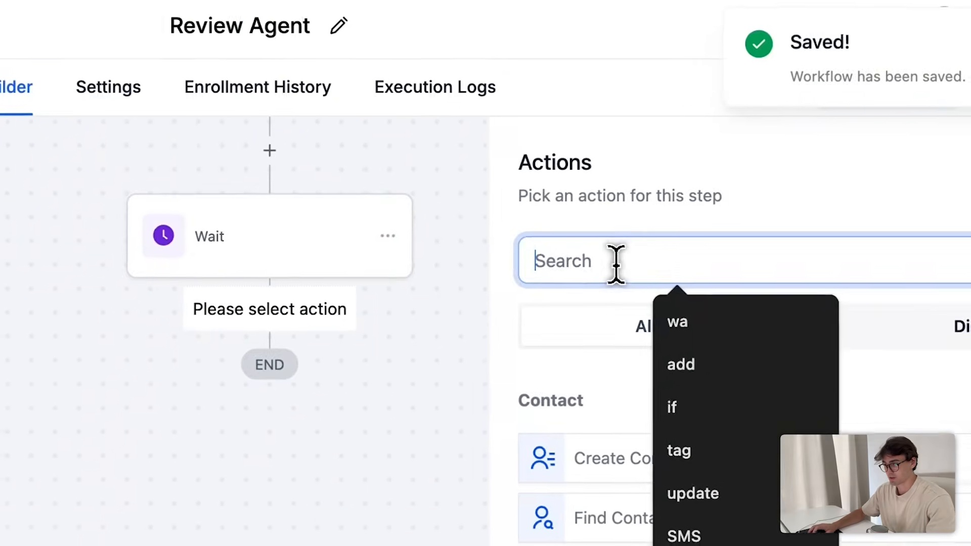
type("goog")
key("BackSpace")
key("BackSpace")
key("BackSpace")
key("BackSpace")
type("SMS")
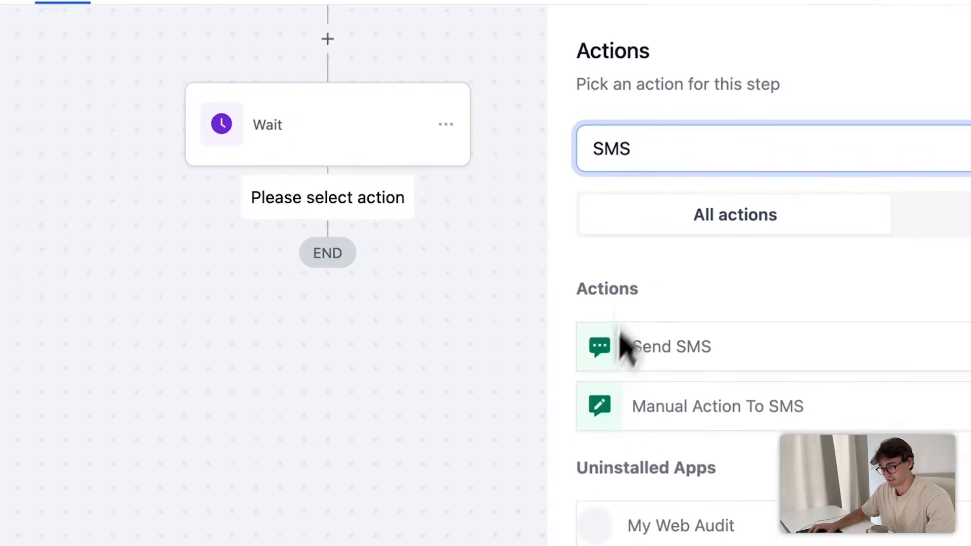
left_click(556, 463)
- Write 'Hey {{contact.first_name}},' followed by 'We loved…' in the SMS body
left_click(707, 394)
type("Hey")
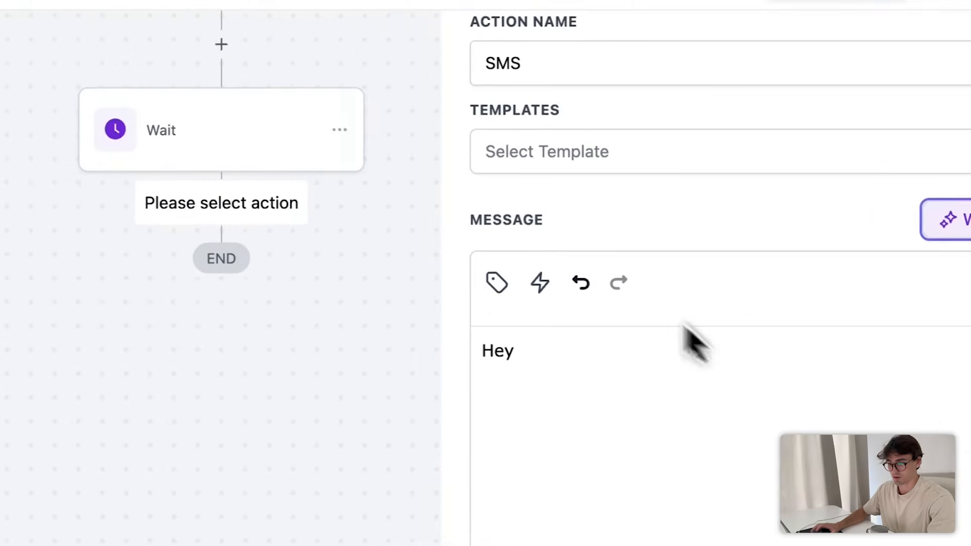
left_click(640, 314)
left_click(546, 435)
left_click(565, 379)
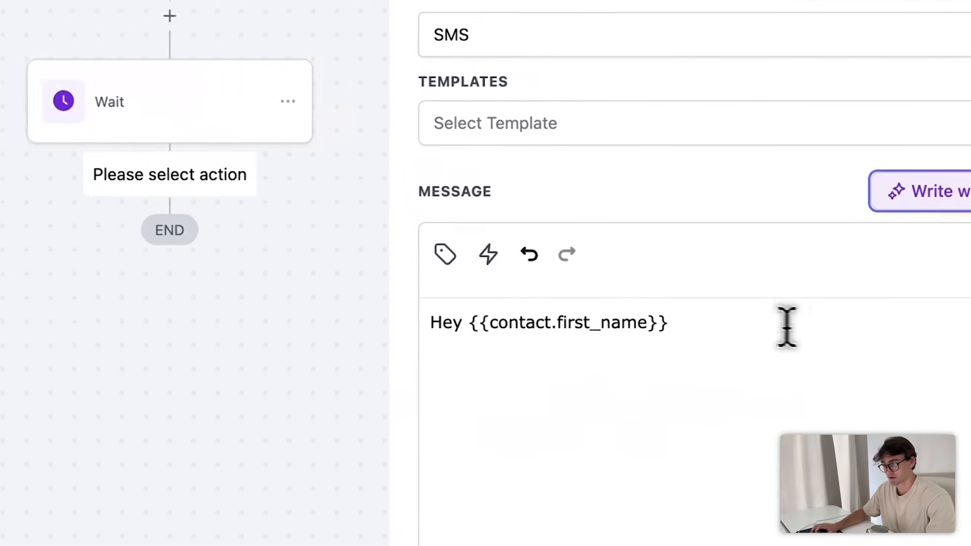
type(",")
key("Return")
key("Return")
type("We loved working on your car! What do you")
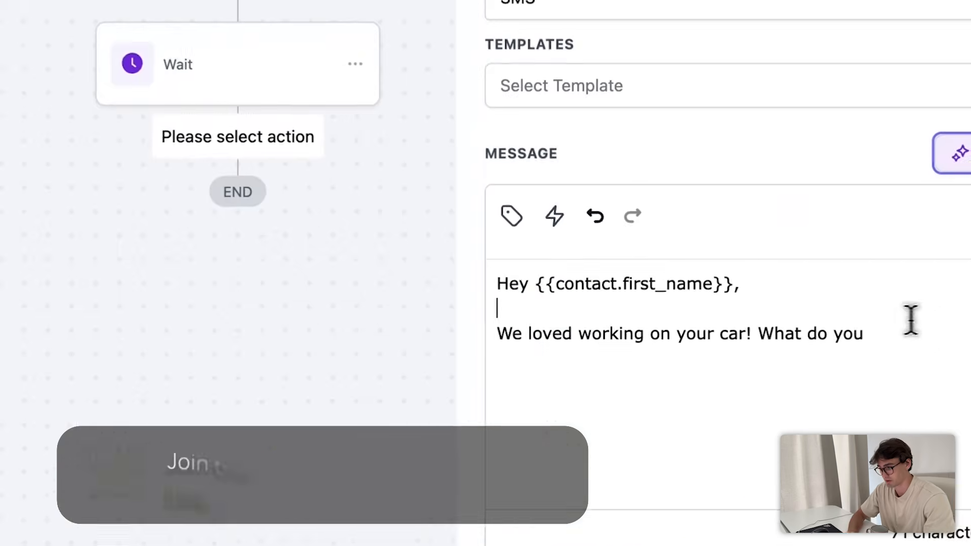
- End the SMS with 'Did it live up to your expectations?' and save it
key("BackSpace")
key("alt+BackSpace")
key("alt+BackSpace")
key("alt+BackSpace")
type("Very curious w")
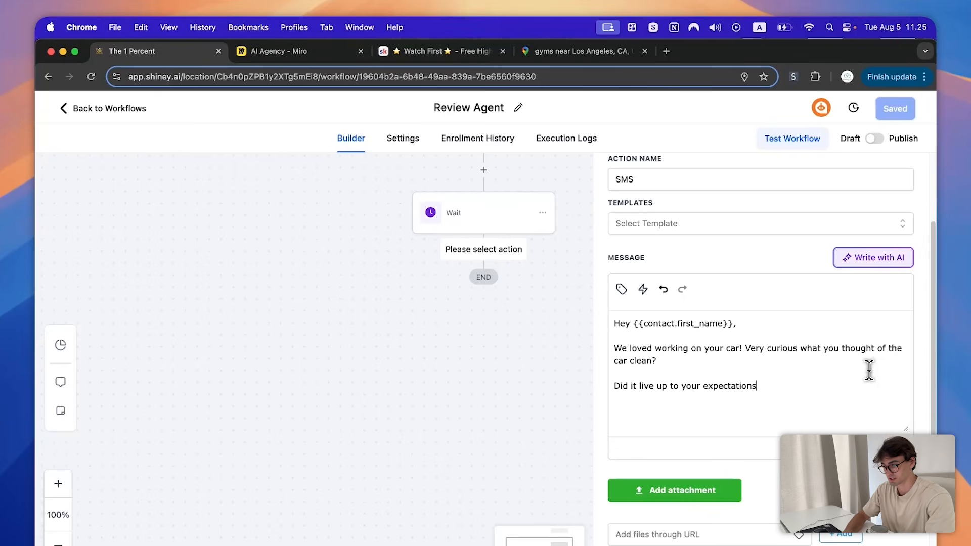
scroll(910, 371, "down", 3)
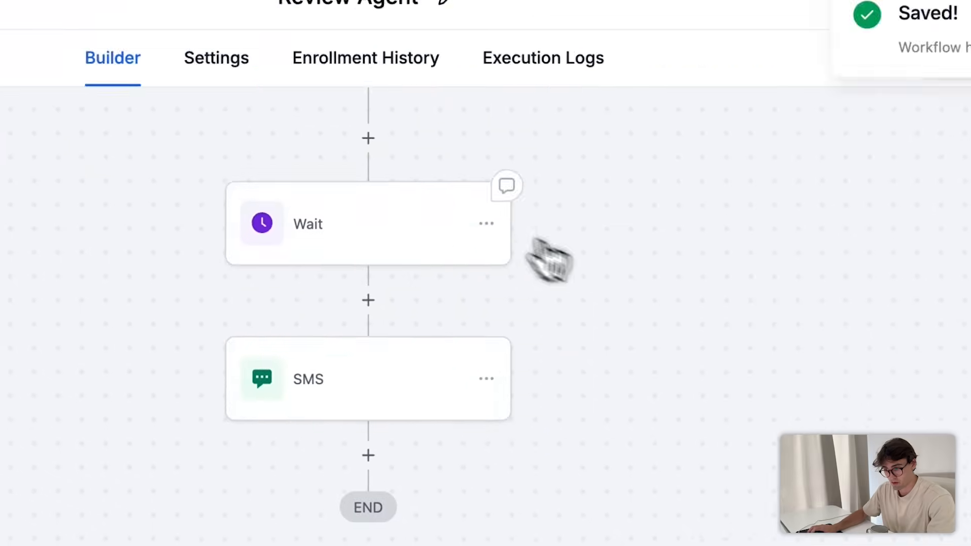
left_click(481, 321)
left_click(961, 107)
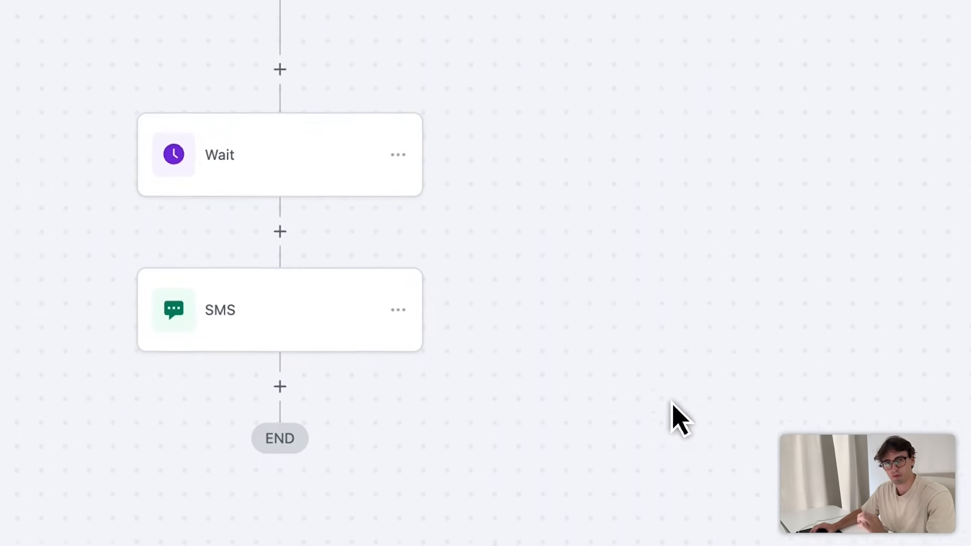
- Add a Wait step after the SMS and open its Wait For choices
left_click(318, 318)
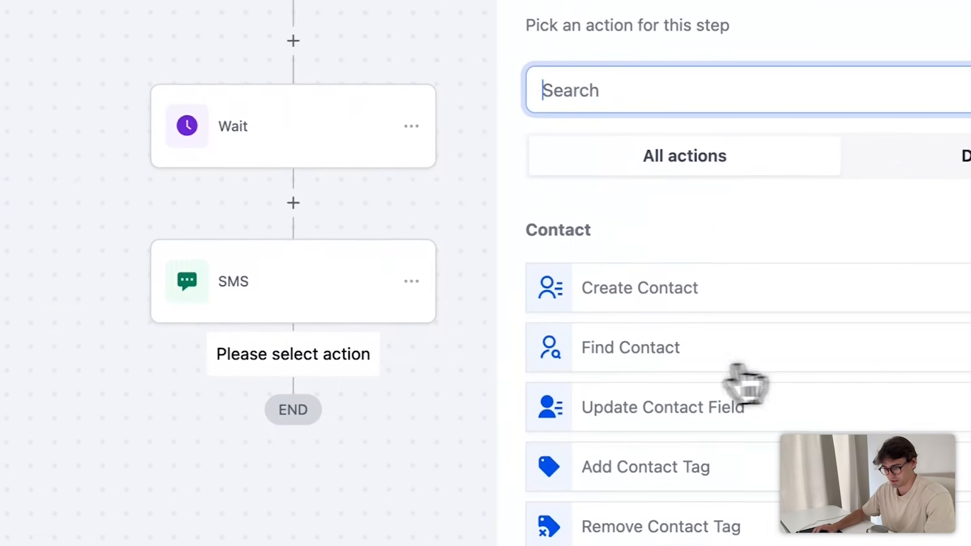
type("wai")
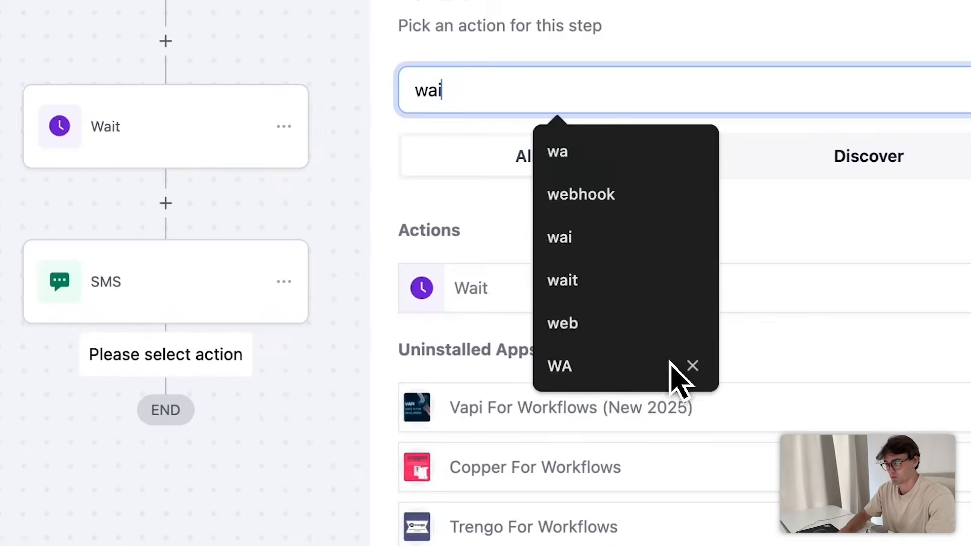
left_click(500, 299)
left_click(510, 268)
- Make the Wait await a contact reply to the SMS with a 2-hour timeout, then save
scroll(611, 507, "down", 5)
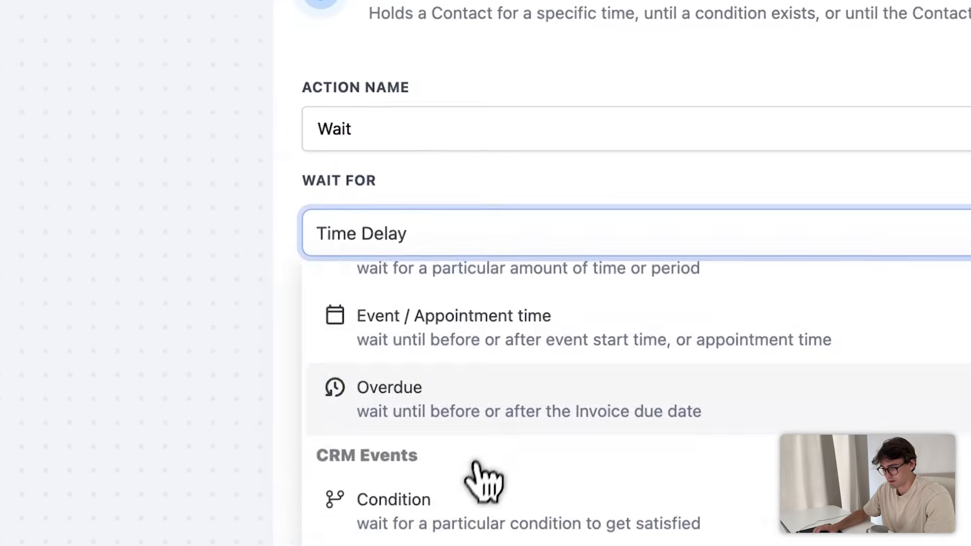
left_click(597, 519)
left_click(486, 299)
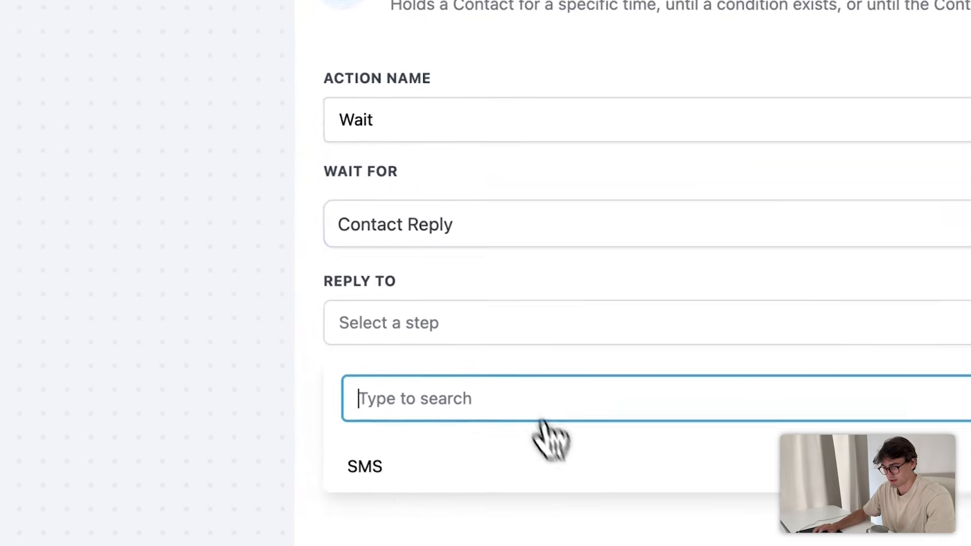
left_click(304, 448)
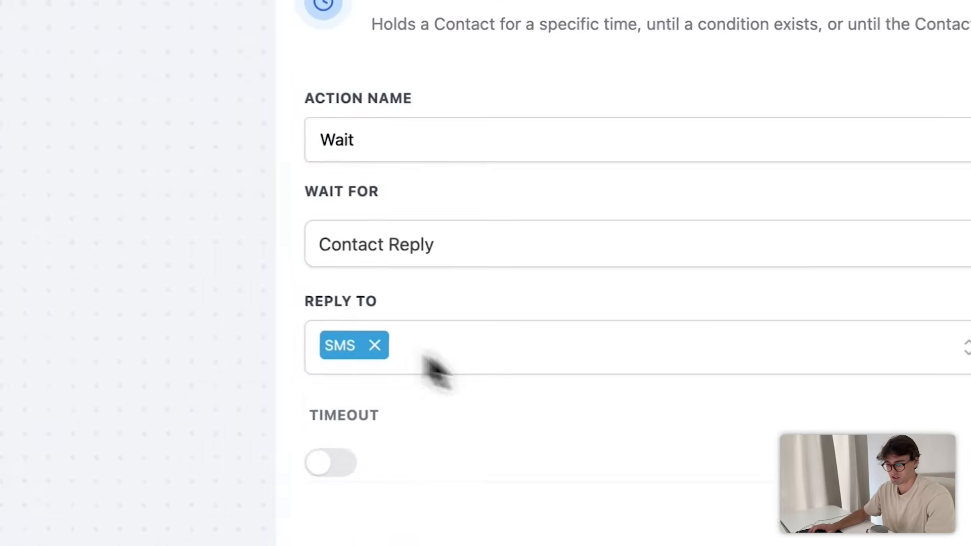
left_click(362, 363)
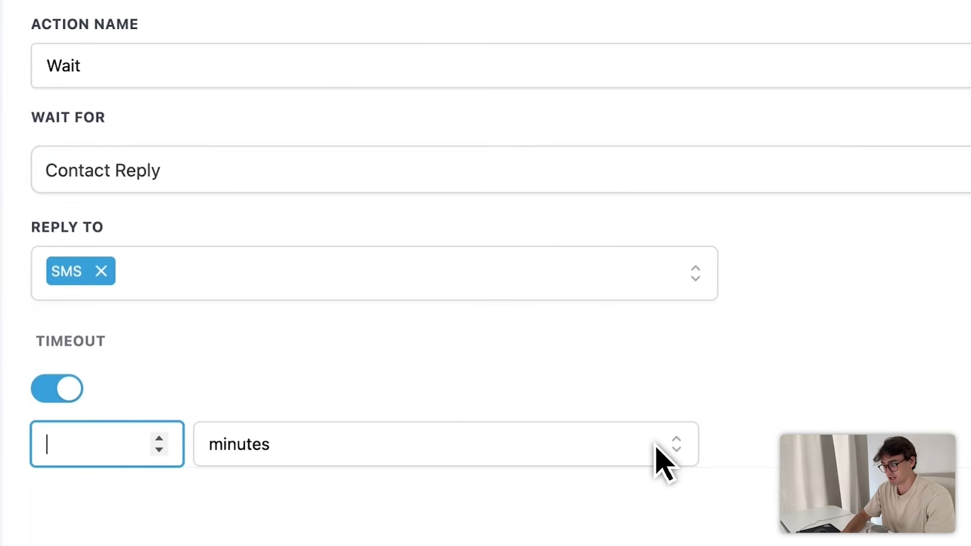
left_click(614, 451)
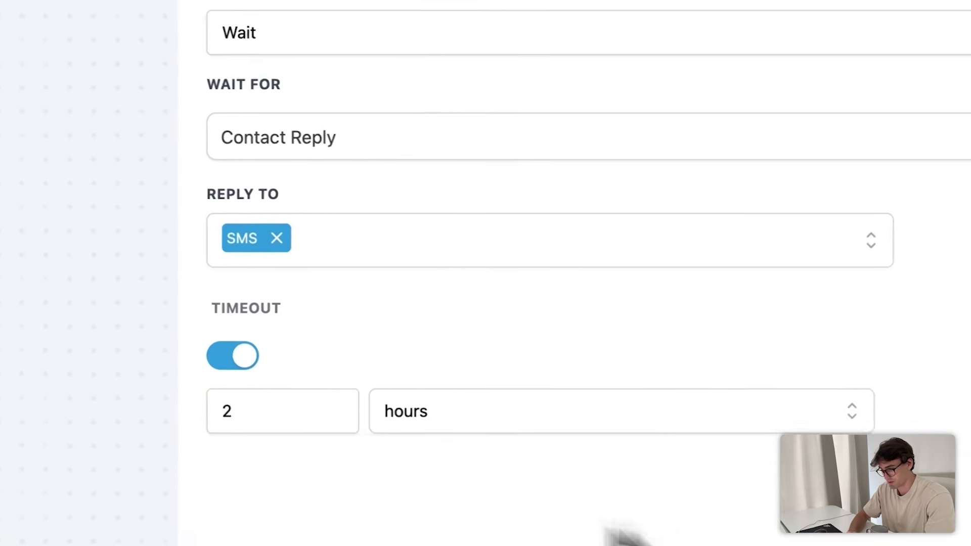
left_click(882, 518)
left_click(894, 144)
- Copy all actions from the SMS onward and paste them under the Time Out branch
scroll(759, 303, "down", 5)
scroll(738, 334, "up", 5)
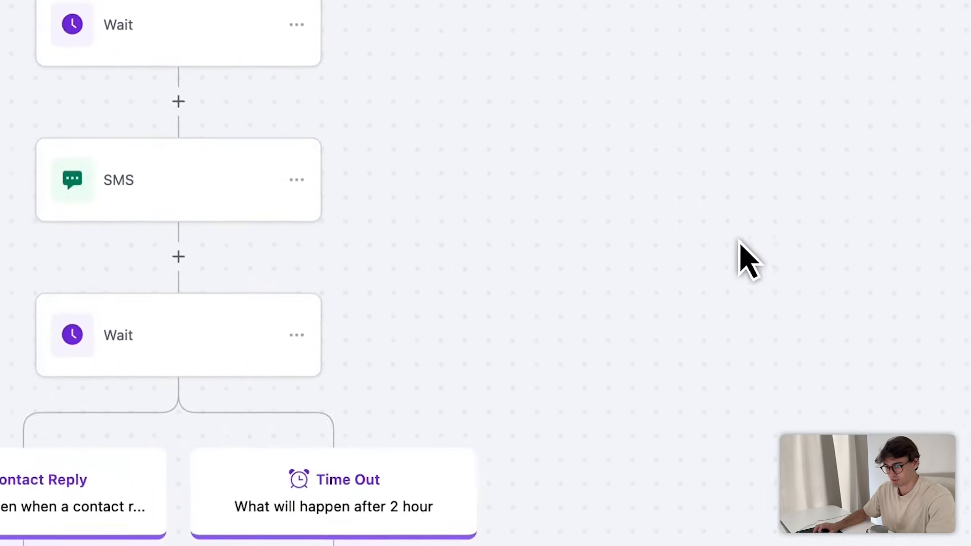
left_click(540, 269)
left_click(623, 363)
left_click(799, 362)
scroll(673, 304, "down", 5)
left_click(388, 297)
- Copy all actions from the new SMS and paste them under the lower Time Out branch
scroll(667, 291, "down", 4)
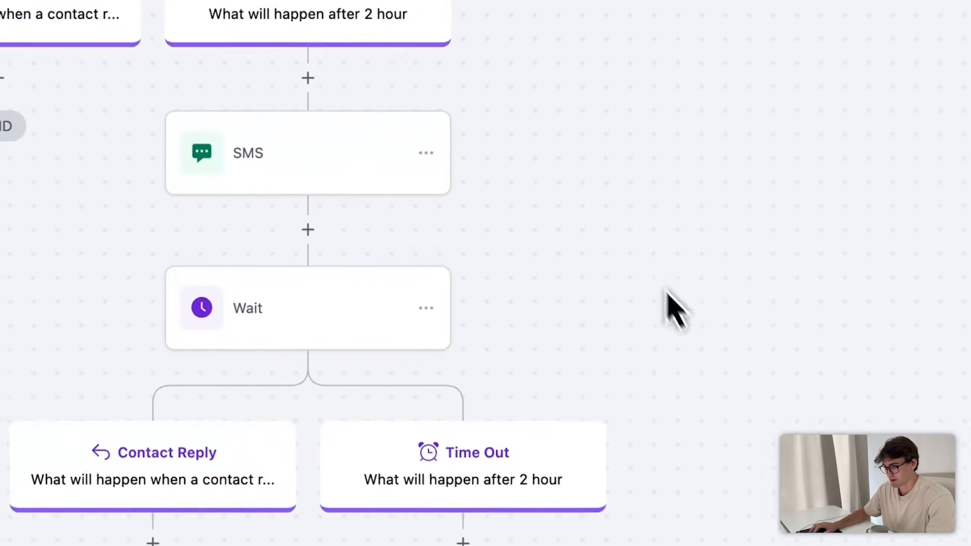
left_click(587, 280)
left_click(600, 300)
left_click(689, 277)
scroll(732, 390, "down", 4)
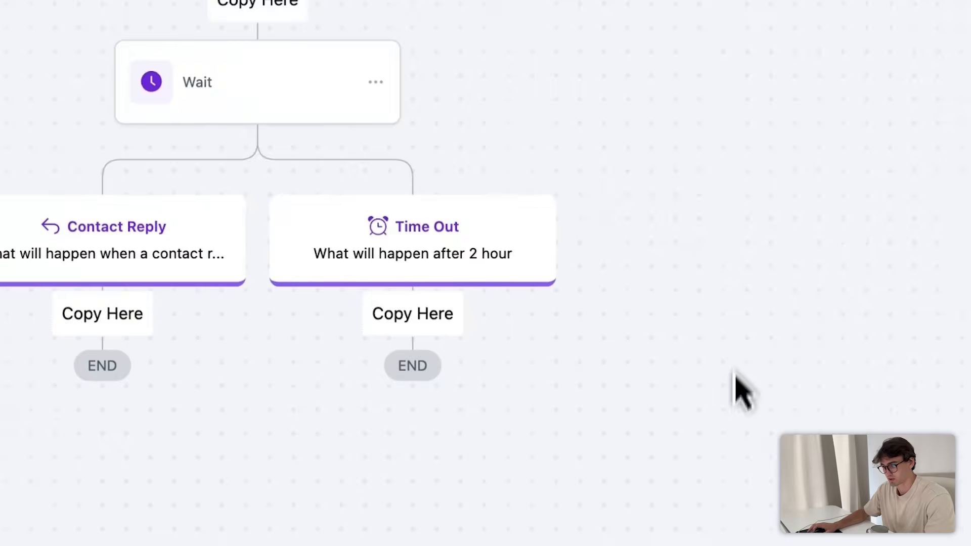
left_click(550, 375)
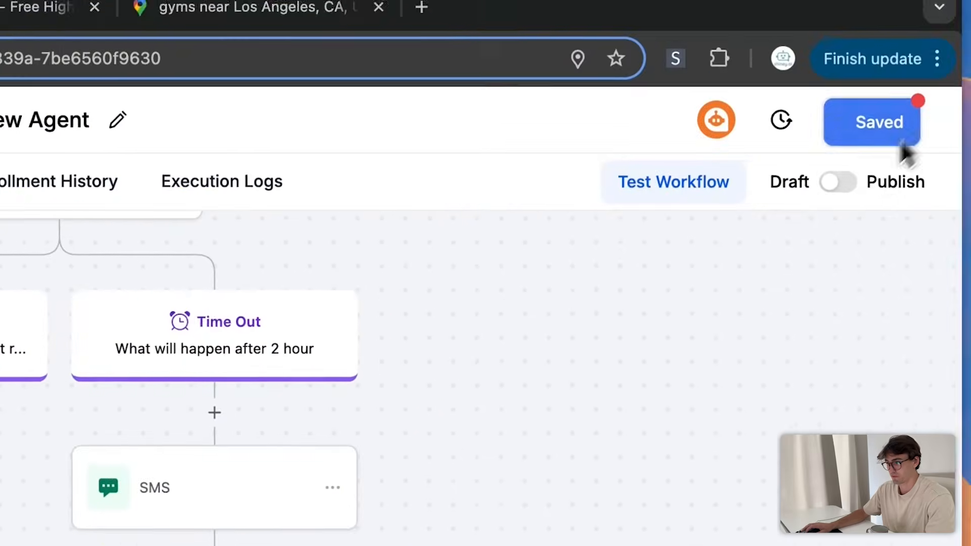
scroll(715, 379, "down", 10)
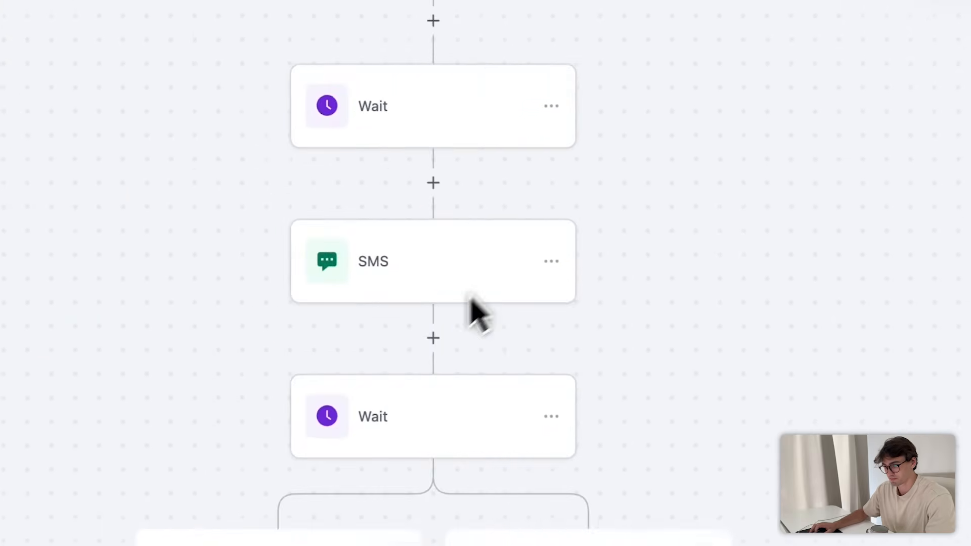
scroll(652, 354, "down", 5)
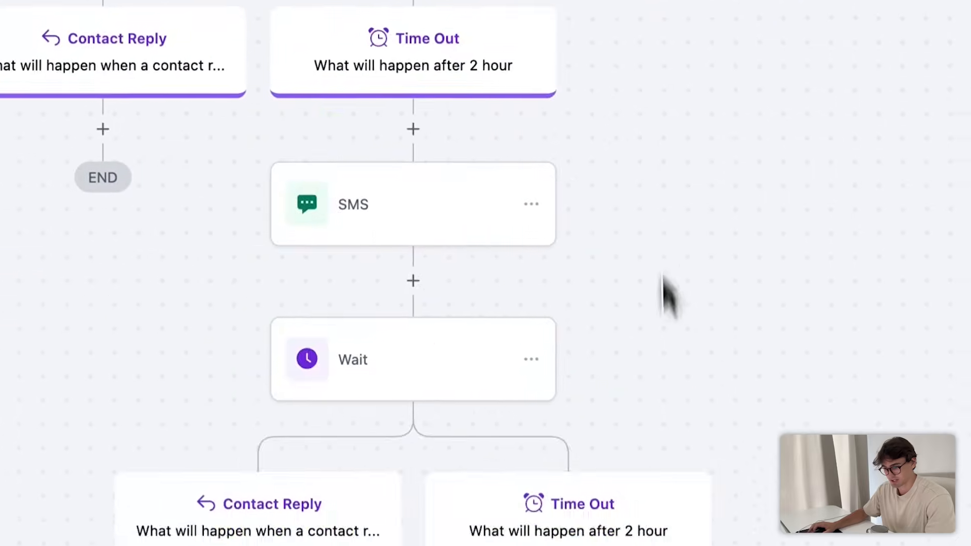
scroll(566, 131, "up", 2)
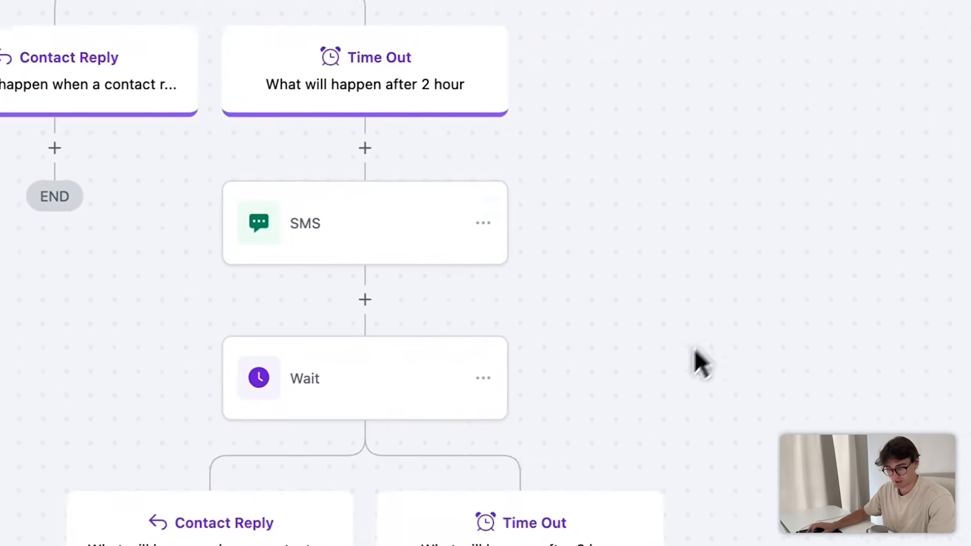
- Check the settings of the lower Wait step on the Time Out branch
left_click(420, 541)
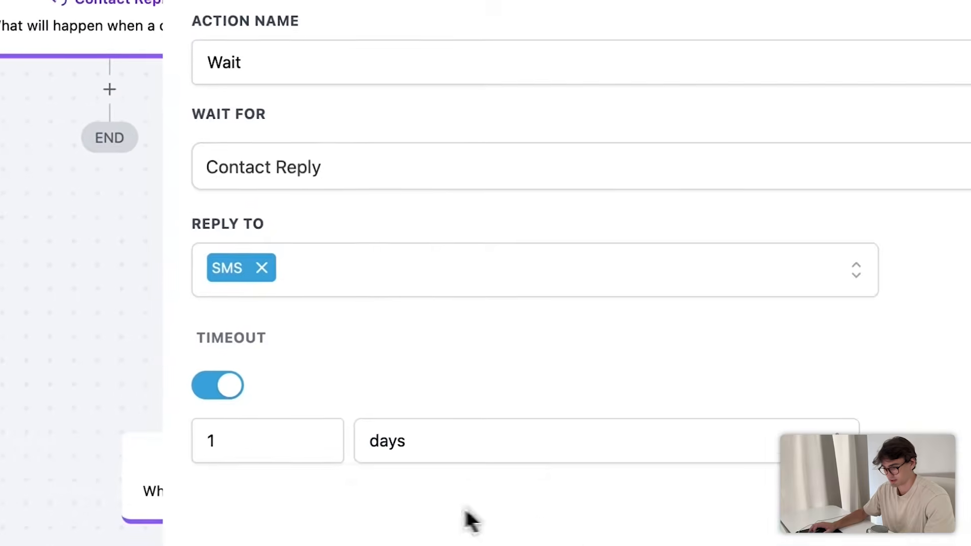
left_click(895, 86)
scroll(736, 372, "down", 5)
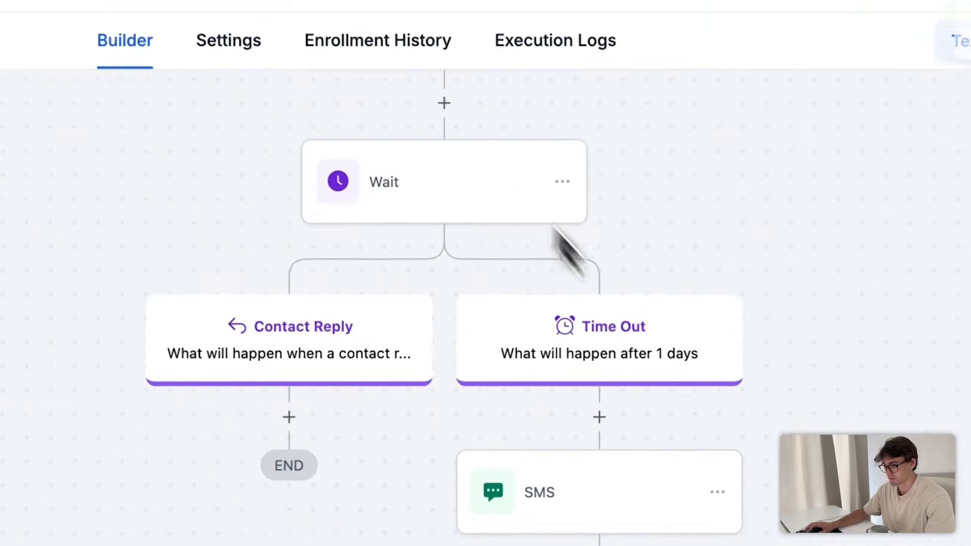
double_click(620, 427)
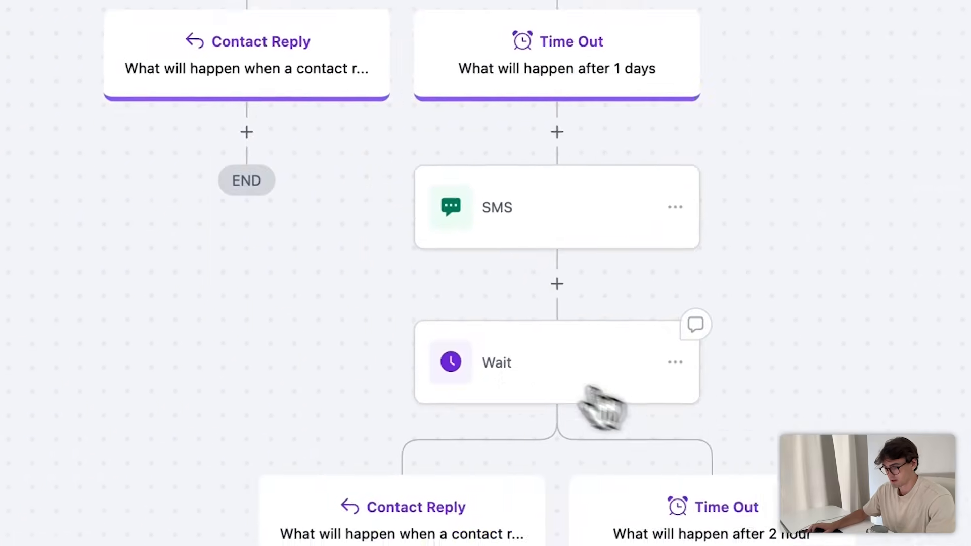
scroll(758, 344, "up", 2)
scroll(657, 417, "down", 4)
scroll(758, 339, "up", 4)
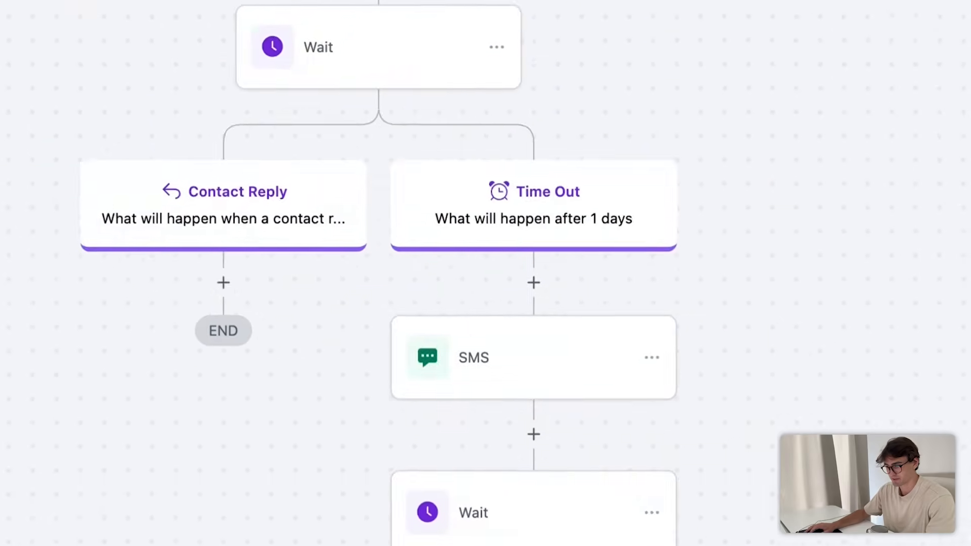
scroll(731, 411, "down", 5)
scroll(789, 434, "up", 2)
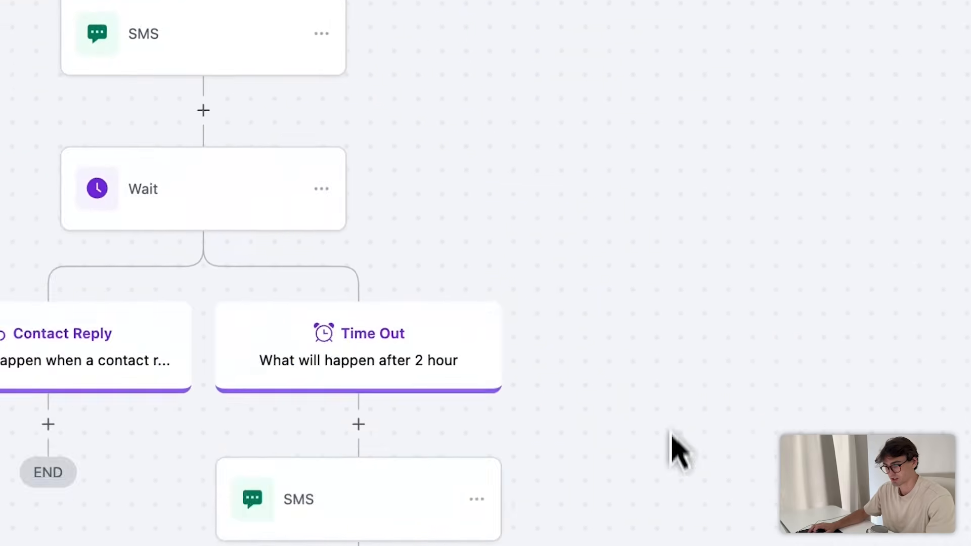
scroll(652, 486, "up", 3)
scroll(668, 476, "down", 7)
scroll(738, 354, "up", 8)
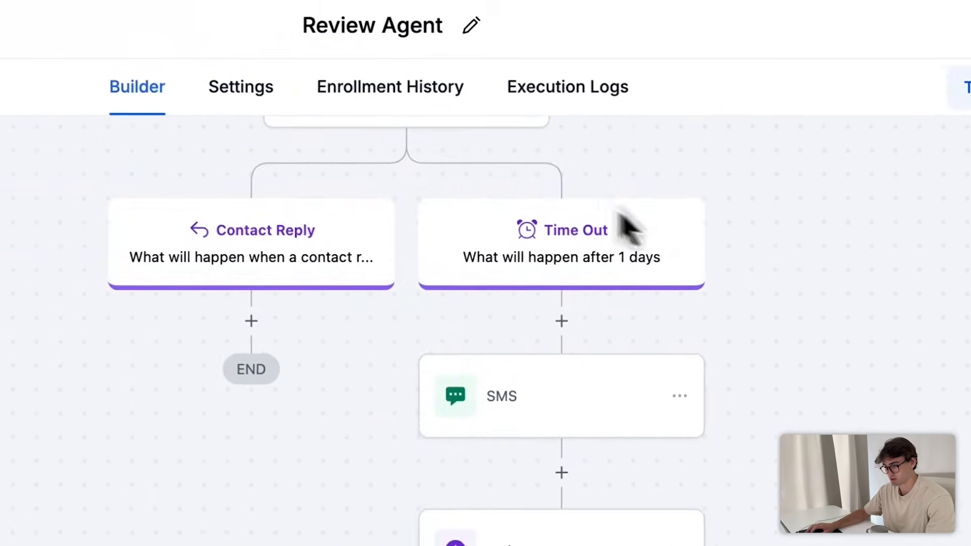
scroll(769, 528, "up", 6)
- Rewrite the 2-hour branch SMS as 'Were we really that bad? Just kidding... but curious what you think?'
left_click(632, 424)
key("super+a")
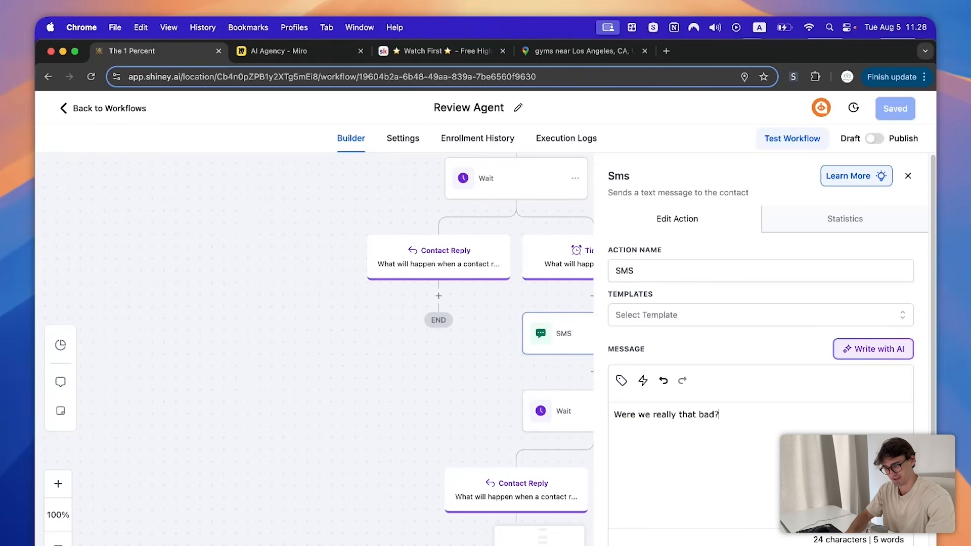
key("Return")
key("Return")
type("Just kidding")
scroll(773, 336, "down", 2)
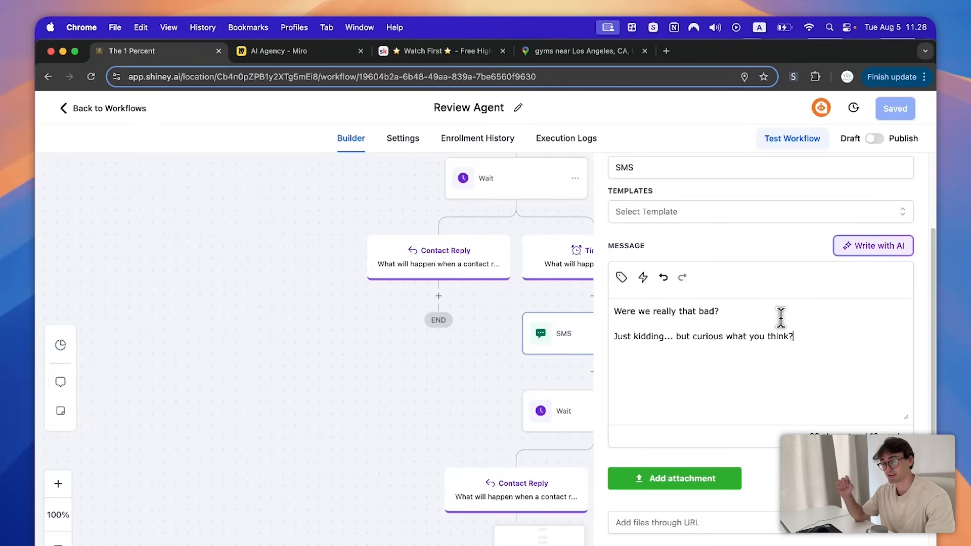
scroll(784, 315, "down", 2)
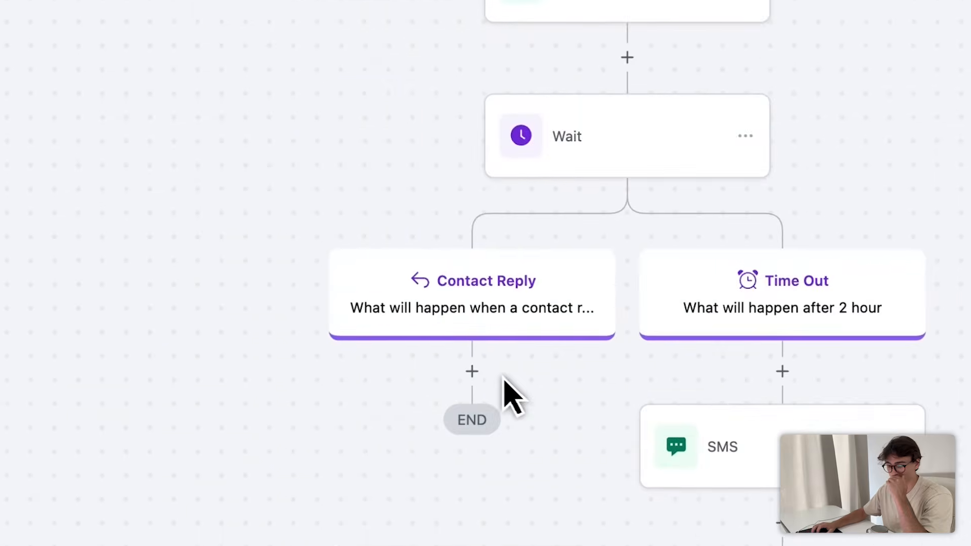
- Add an Update Contact Field action with one field row under the Contact Reply branch
left_click(472, 371)
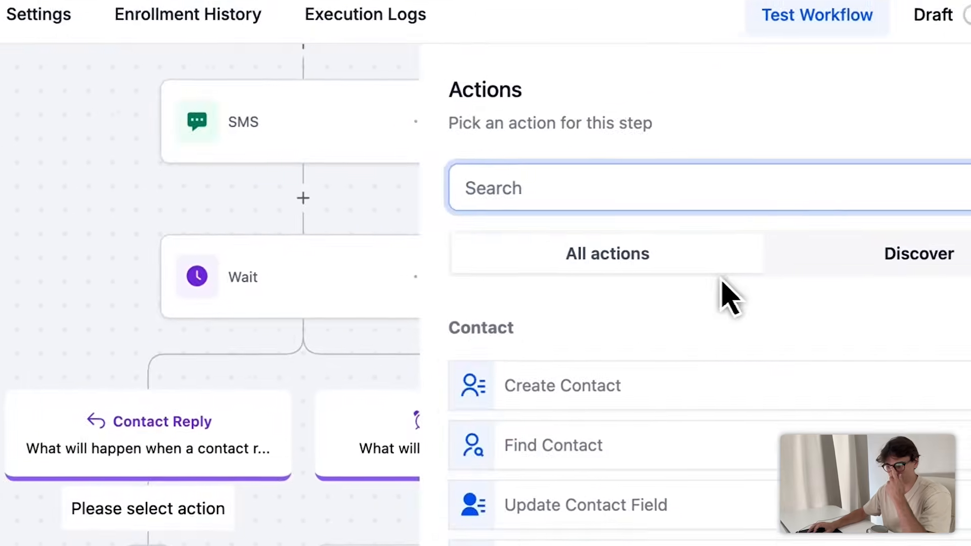
type("sed")
key("BackSpace")
key("BackSpace")
key("BackSpace")
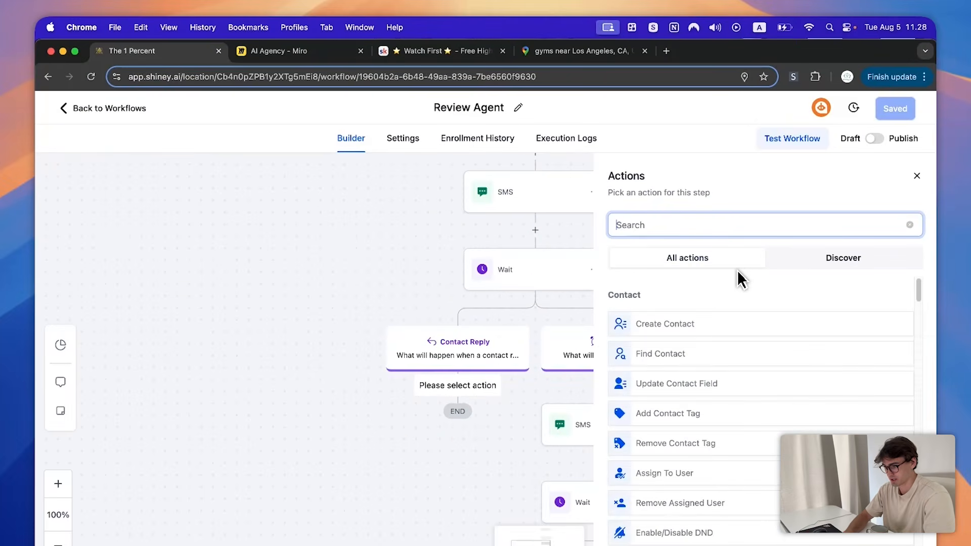
type("update")
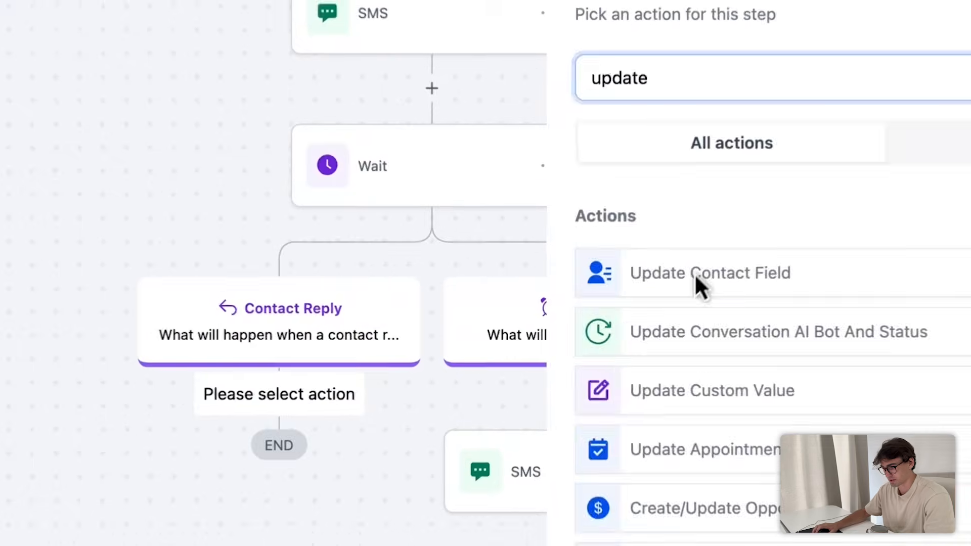
left_click(667, 324)
left_click(541, 291)
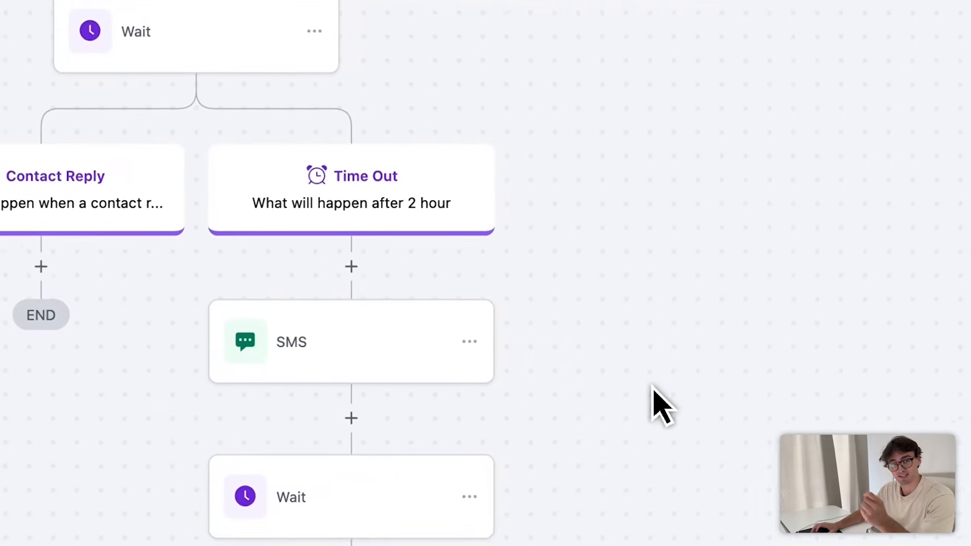
left_click_drag(779, 458, 786, 331)
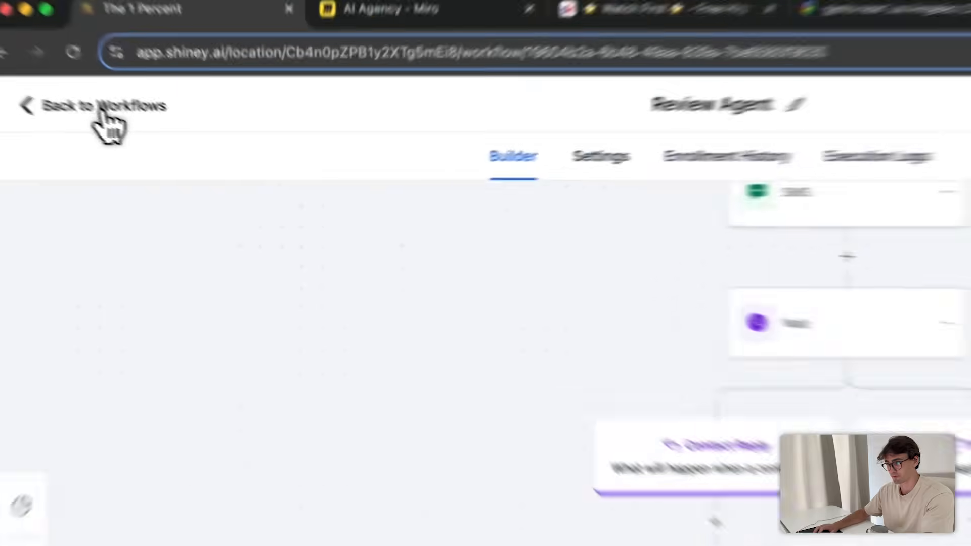
- Go back to the workflow list, dismiss the feedback survey, and open Settings
left_click(111, 121)
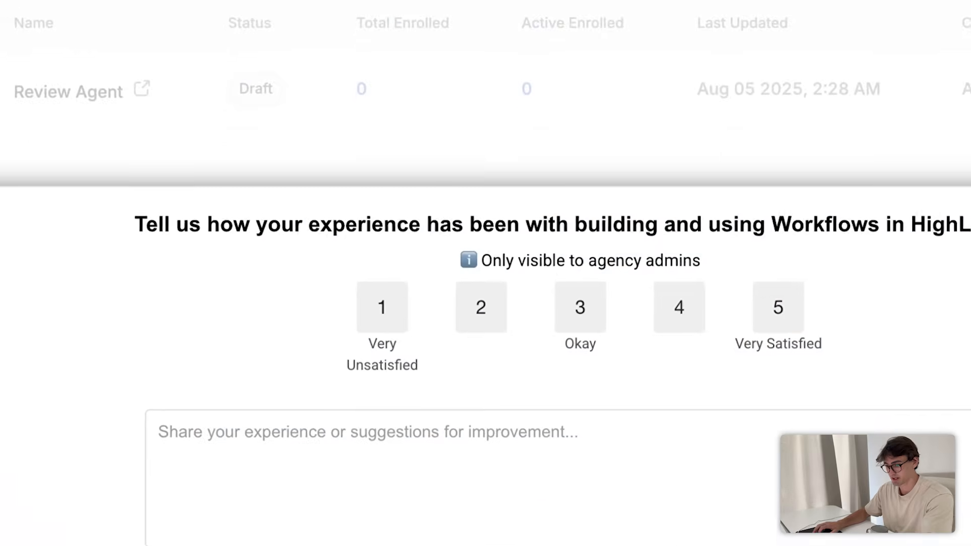
left_click(579, 528)
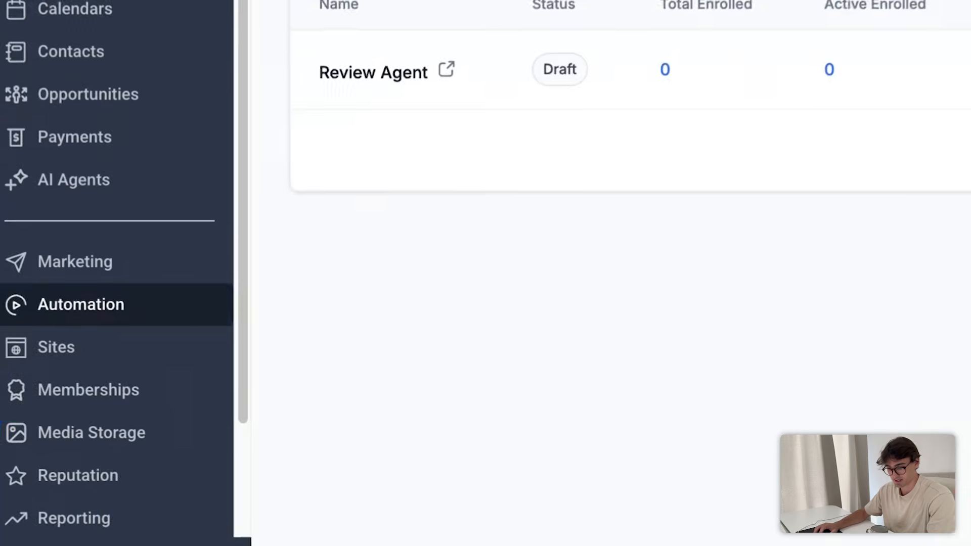
left_click(78, 544)
scroll(108, 543, "down", 2)
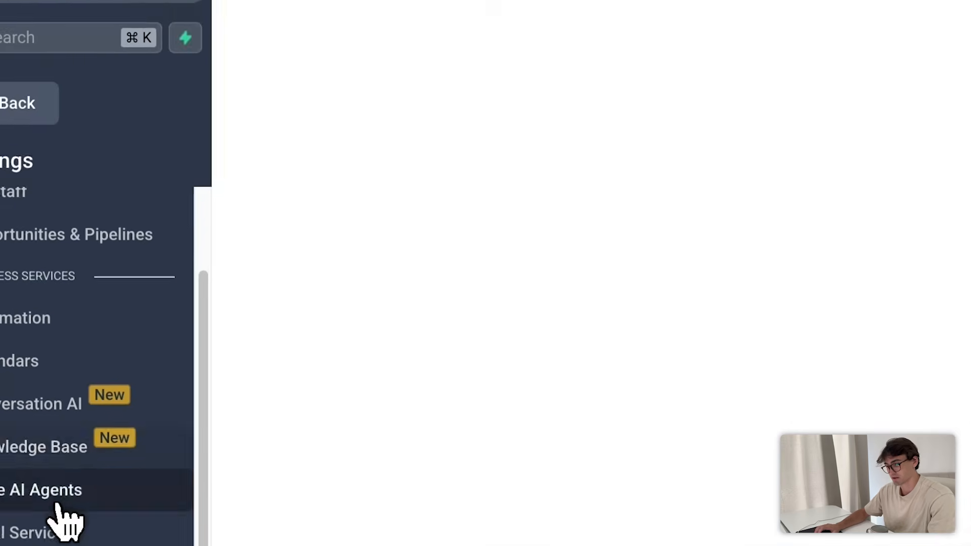
scroll(91, 448, "down", 6)
- Start a new Single Line custom field and place it in the General Info group
left_click(108, 351)
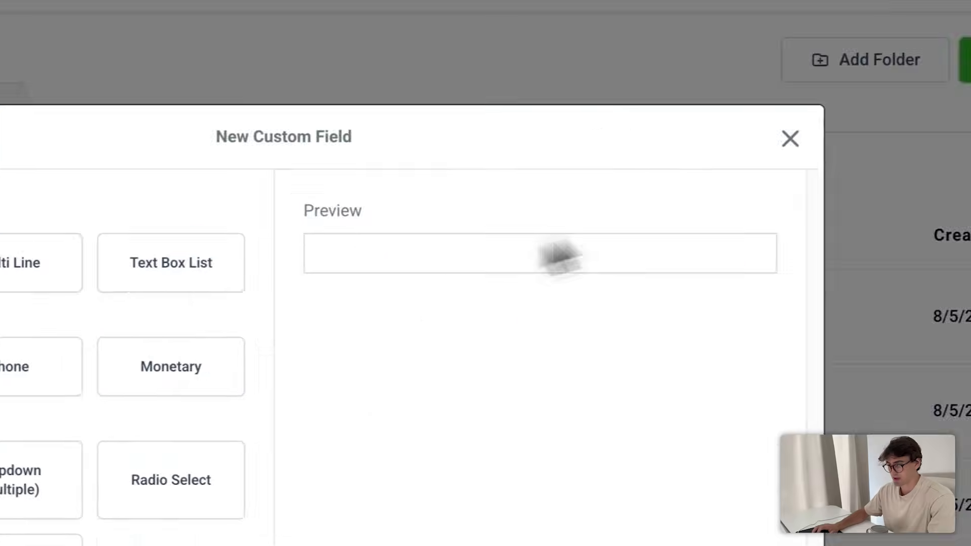
left_click(217, 251)
left_click(659, 484)
left_click(280, 255)
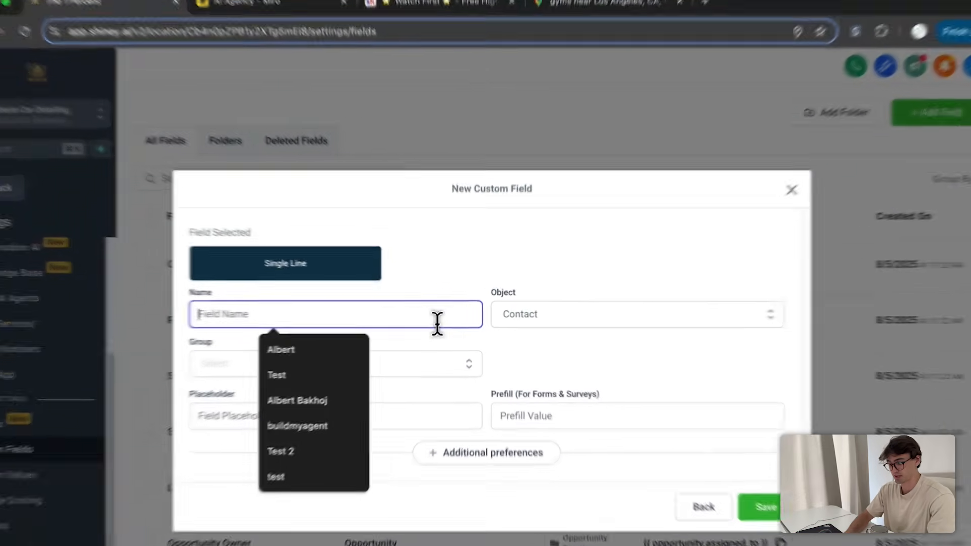
type("Customer")
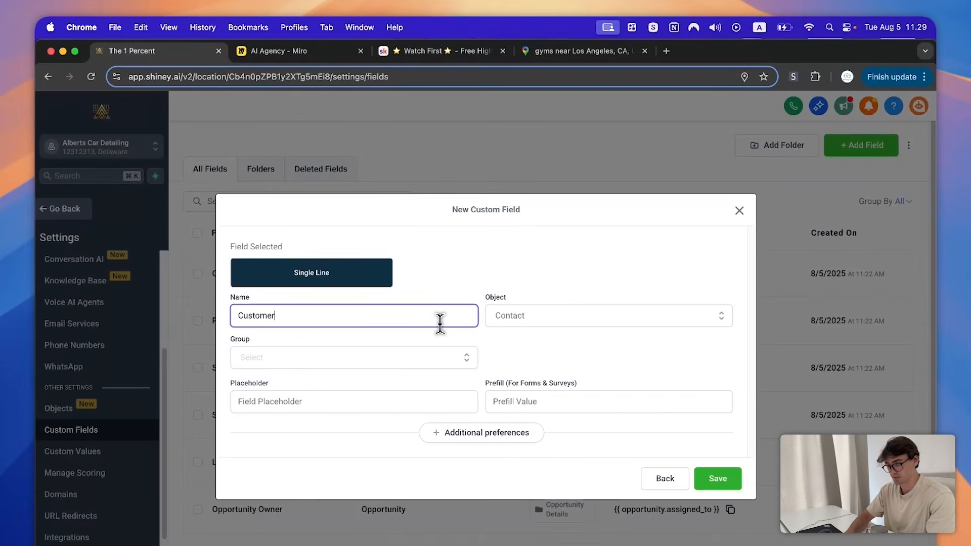
key("BackSpace")
type("Revire")
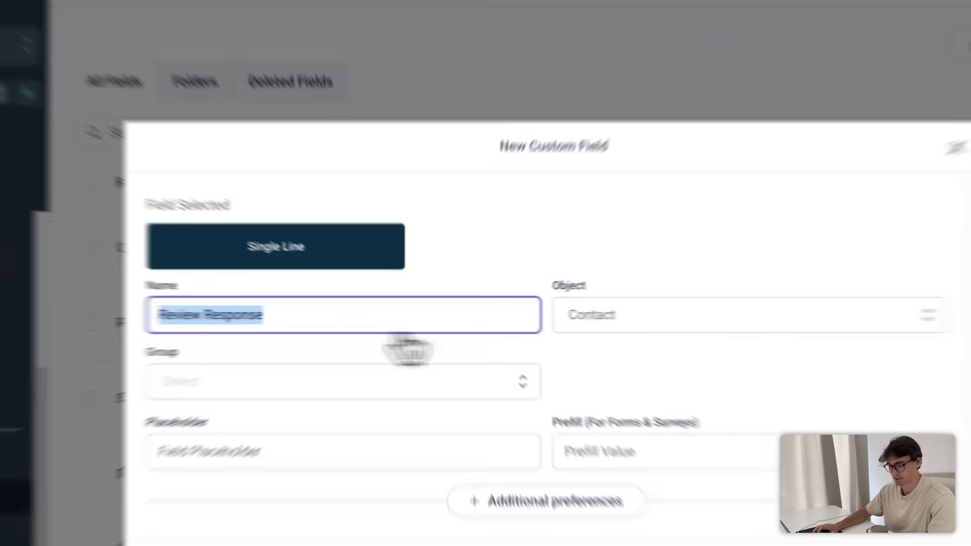
left_click(328, 360)
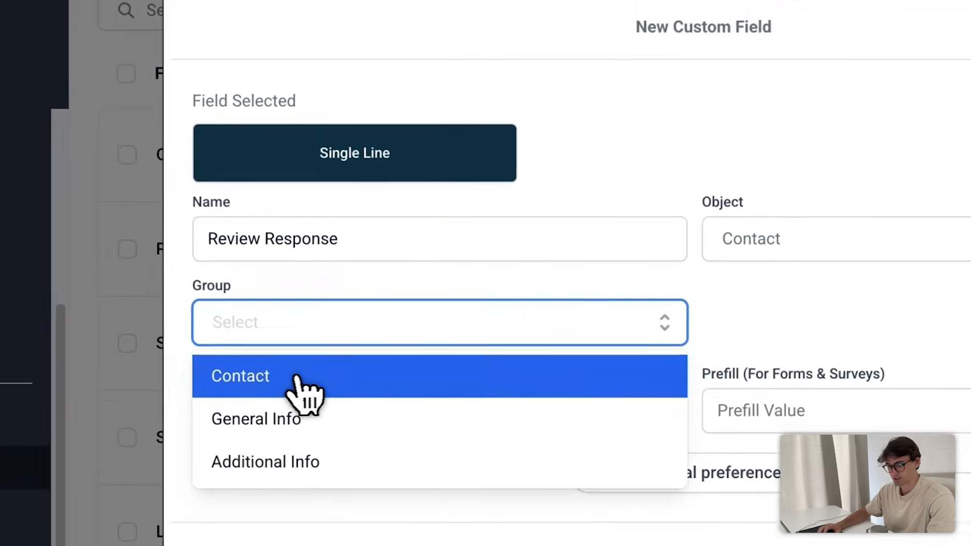
left_click(349, 377)
- Name the field 'Review Response', keep it in General Info, and save it
triple_click(433, 210)
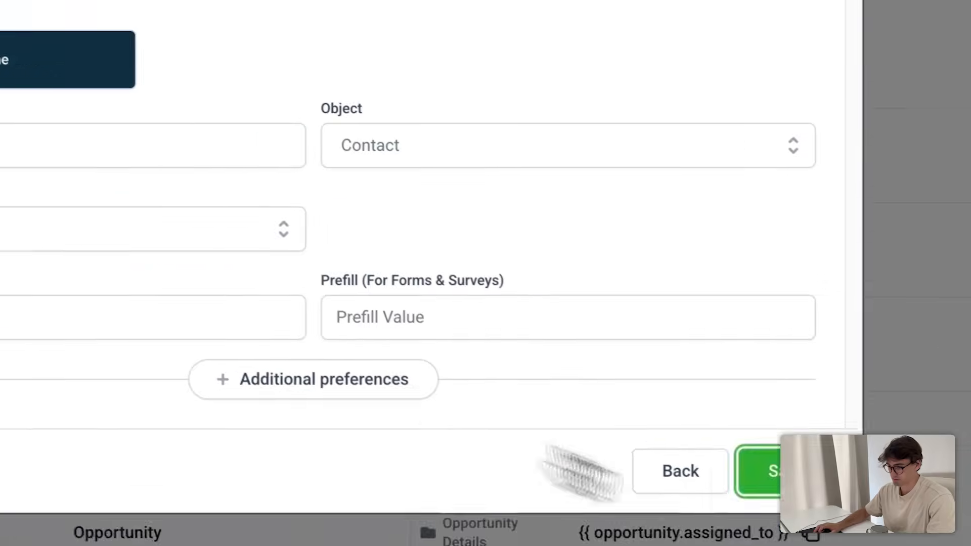
left_click(53, 149)
type("Review Response")
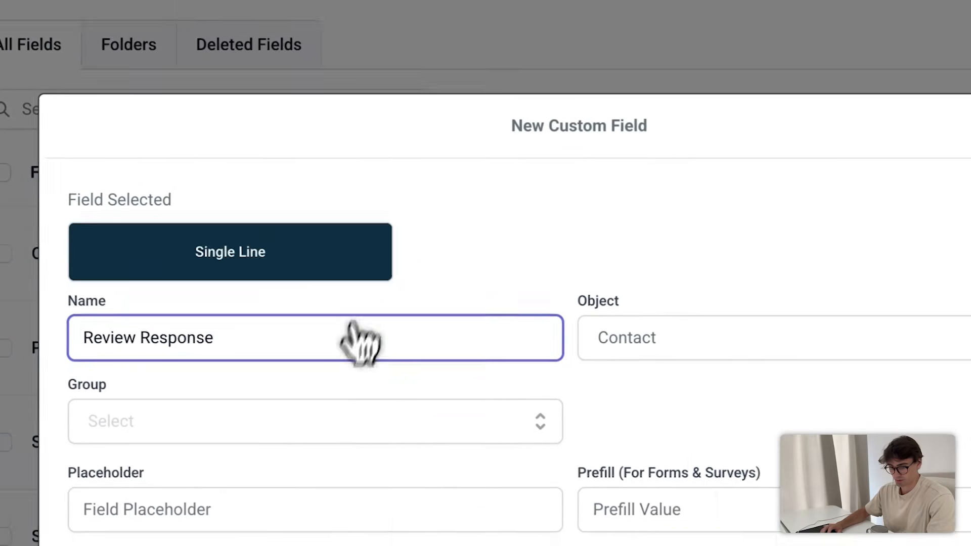
left_click(21, 235)
left_click(335, 370)
left_click(274, 328)
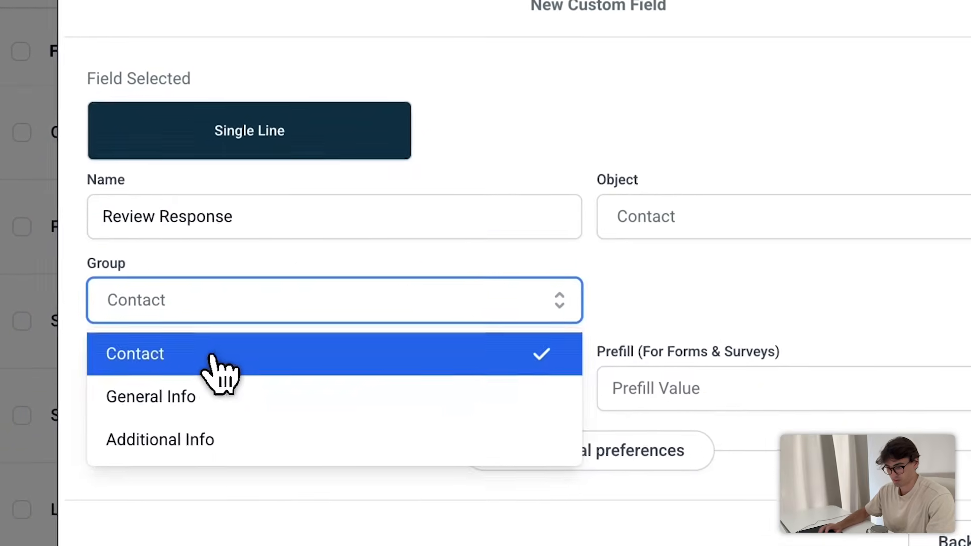
left_click(222, 393)
left_click(667, 476)
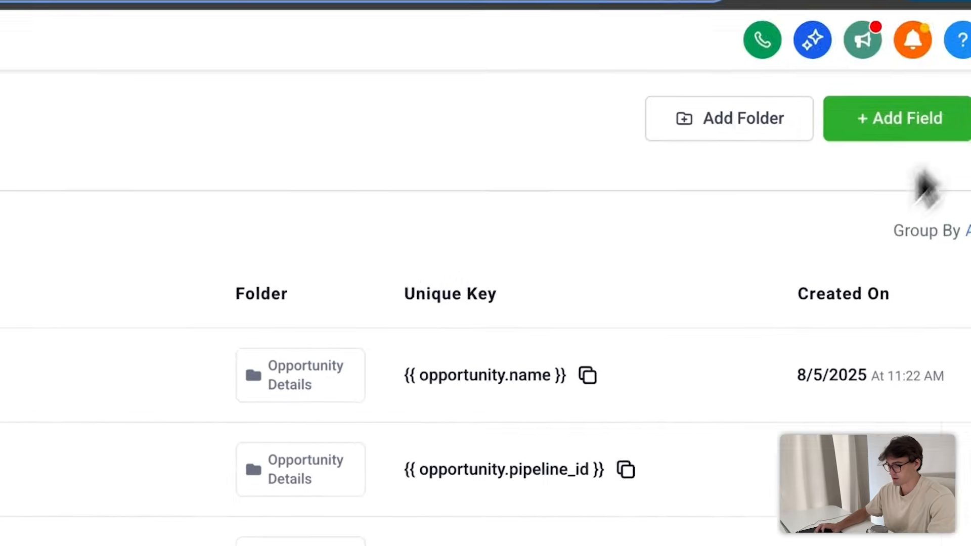
- Begin a second Single Line custom field named 'Review Feedback'
left_click(895, 117)
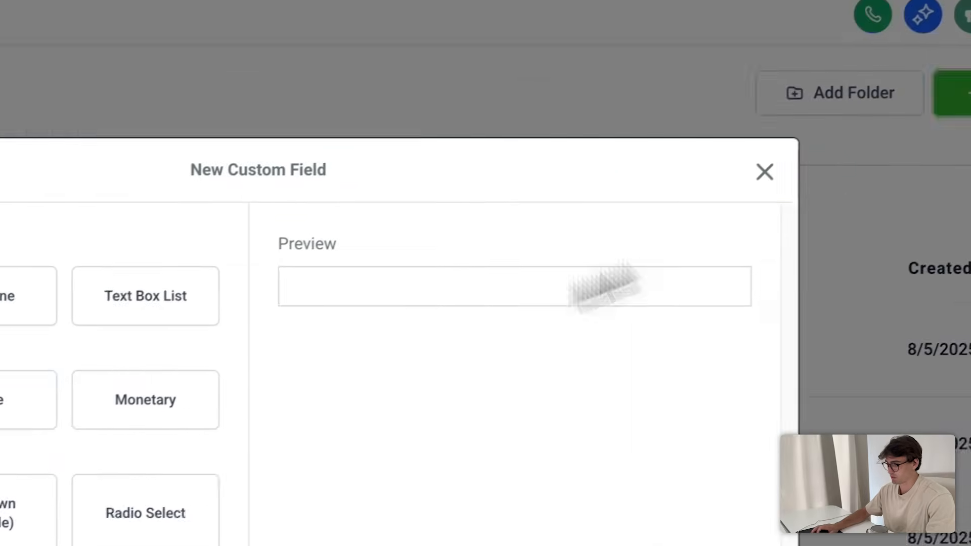
left_click(232, 236)
left_click(712, 500)
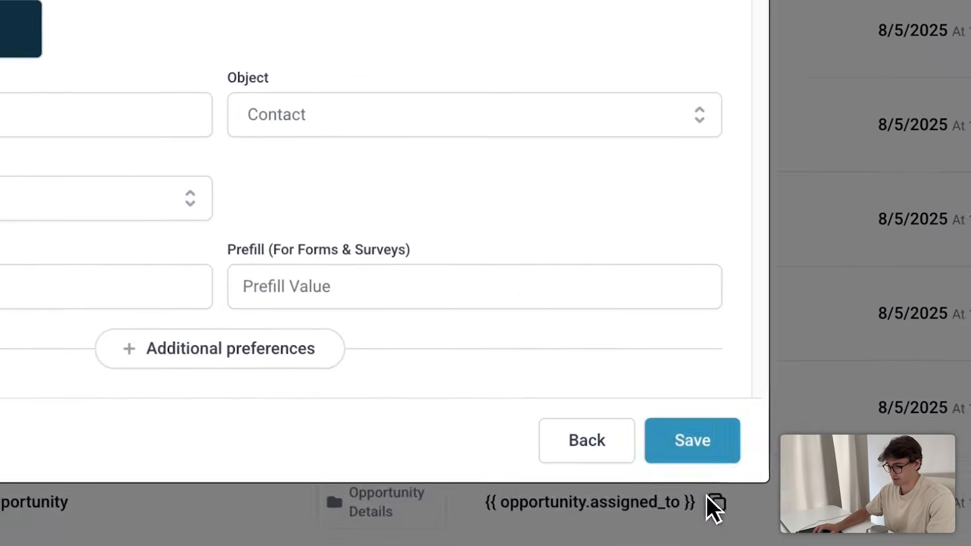
left_click(165, 241)
type("Review Response")
double_click(88, 237)
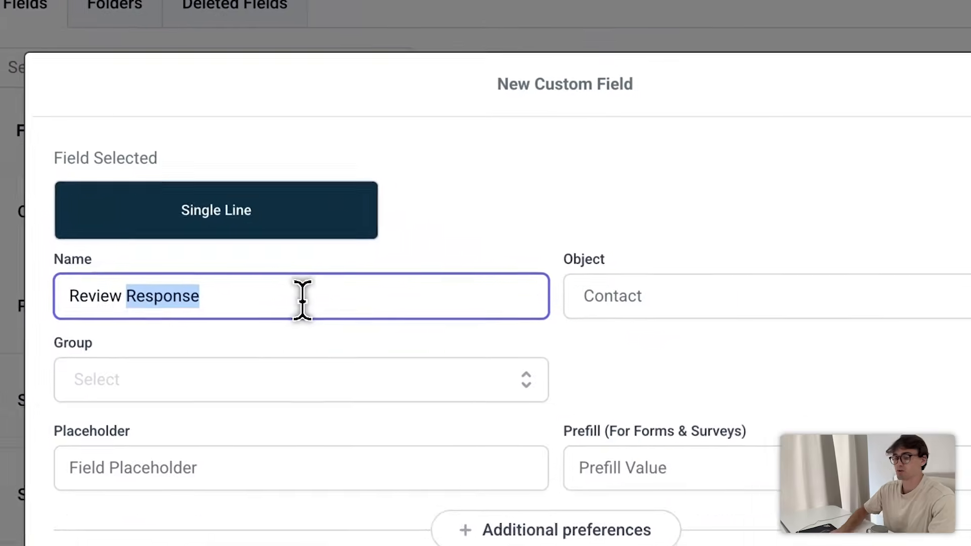
key("BackSpace")
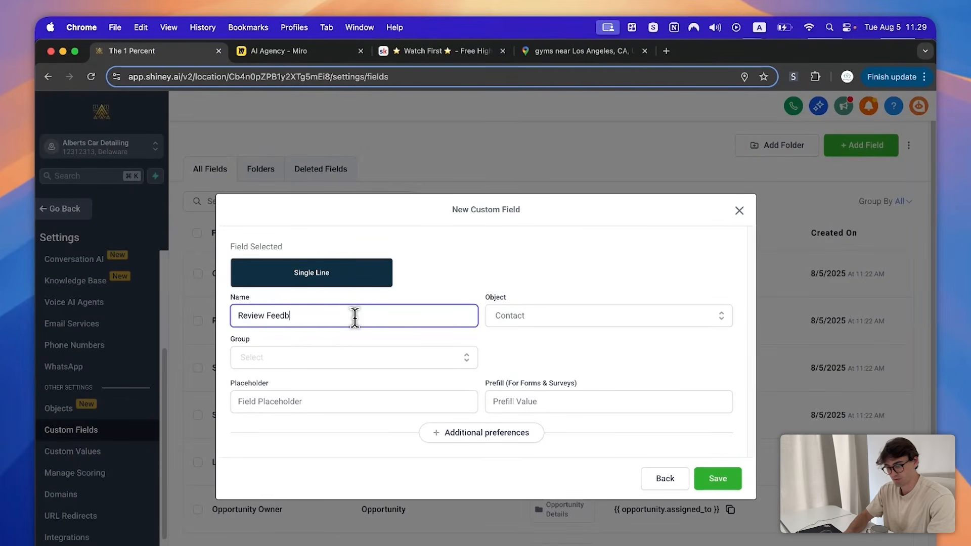
type("Feedback")
left_click(326, 359)
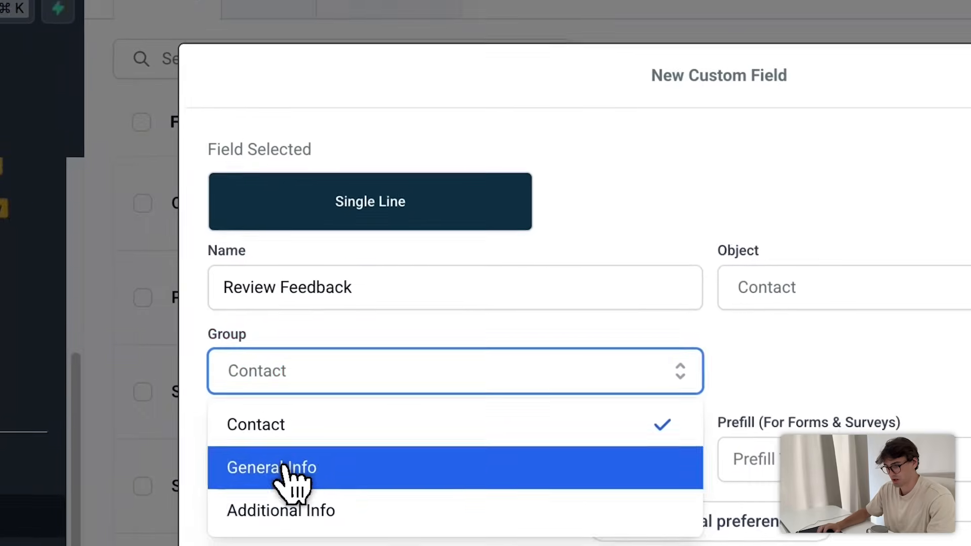
- Put Review Feedback in General Info, then add an Update Contact Field step under Contact Reply
left_click(283, 469)
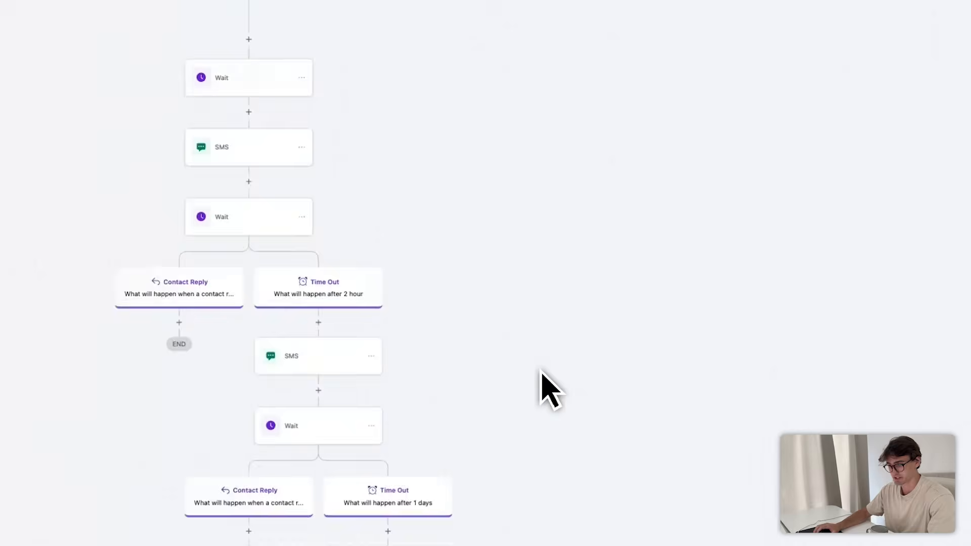
left_click(179, 322)
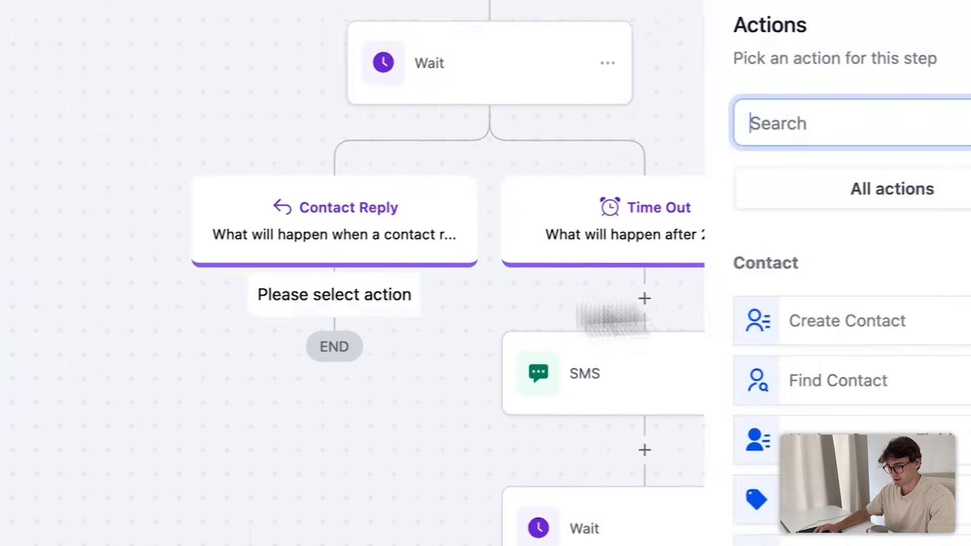
type("update")
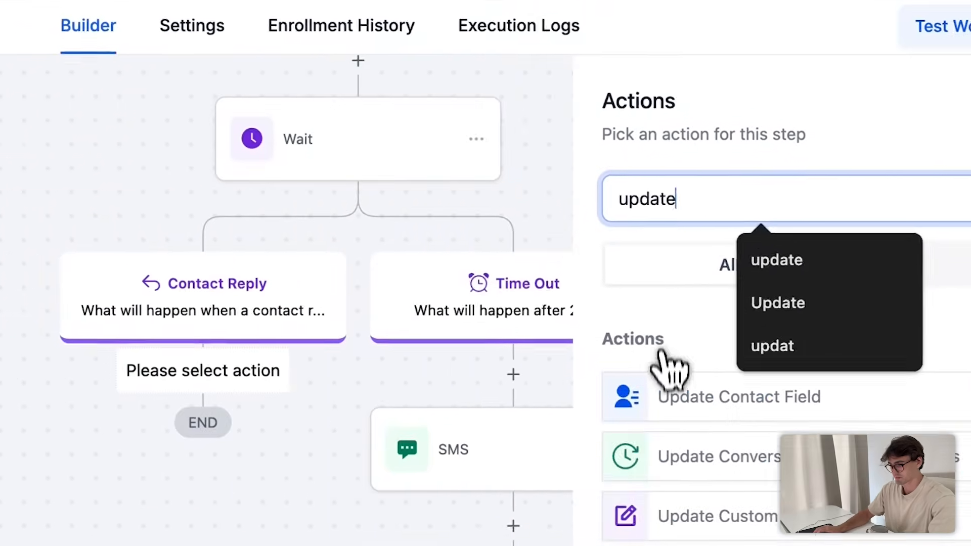
left_click(672, 395)
left_click(541, 414)
- Set the step to store {{message.body}} in the Review Response contact field
left_click(568, 458)
scroll(632, 529, "down", 2)
scroll(642, 523, "up", 2)
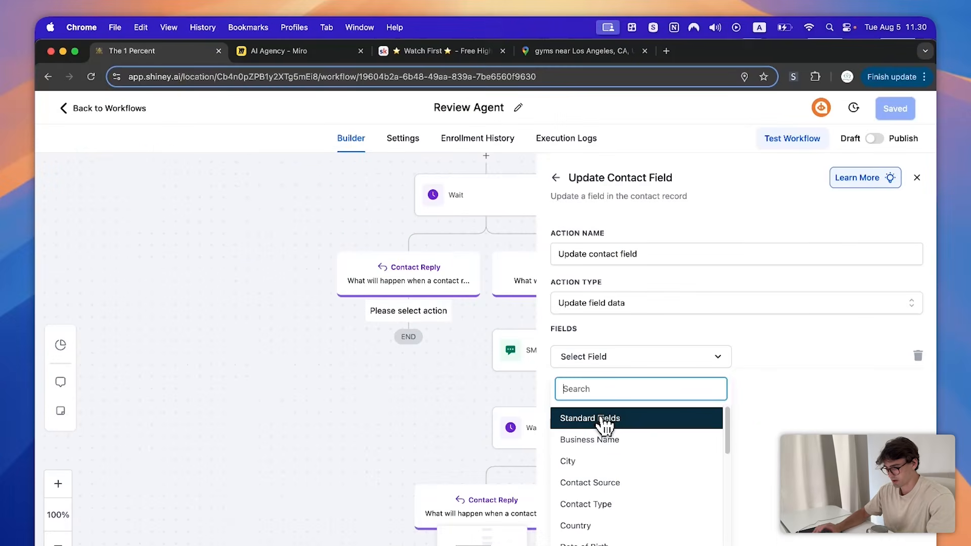
type("Review")
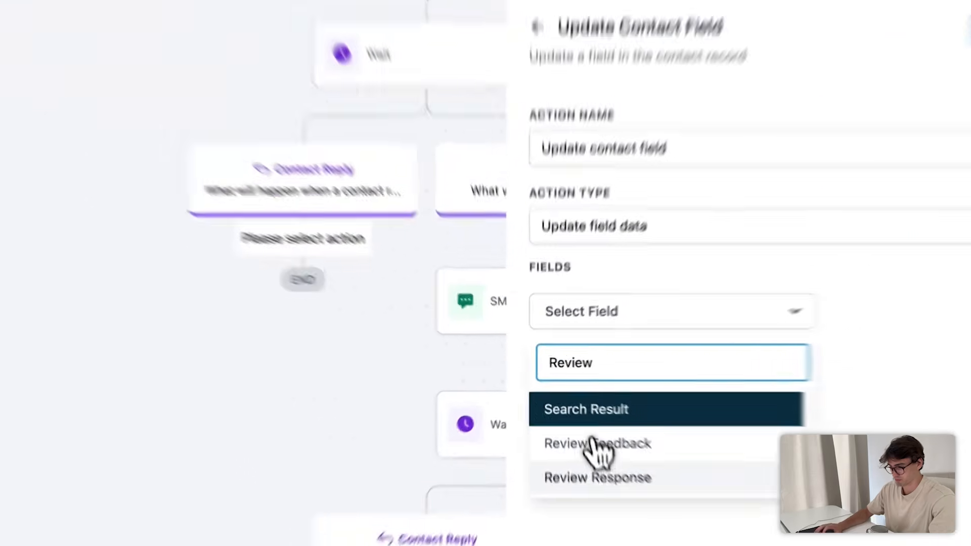
left_click(595, 461)
left_click(928, 278)
left_click(961, 347)
left_click(918, 382)
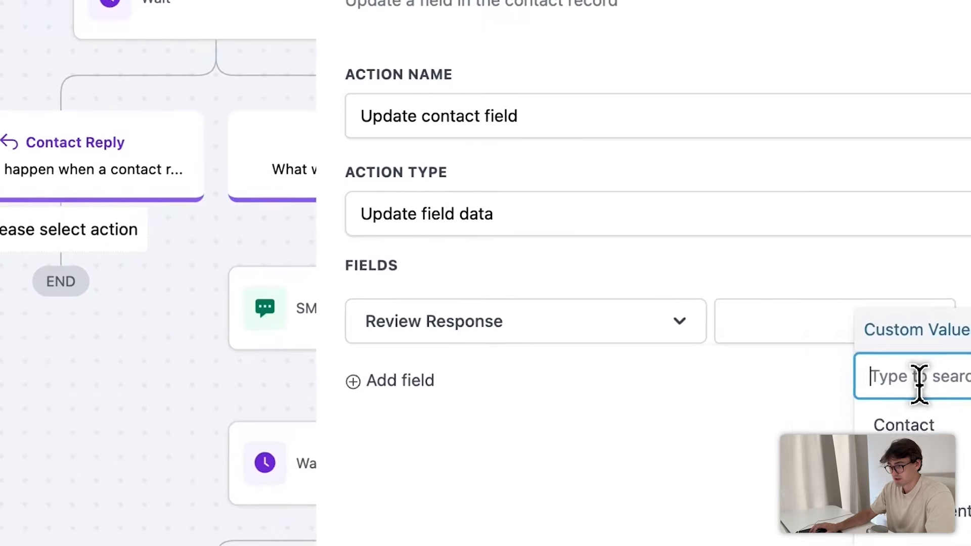
type("message")
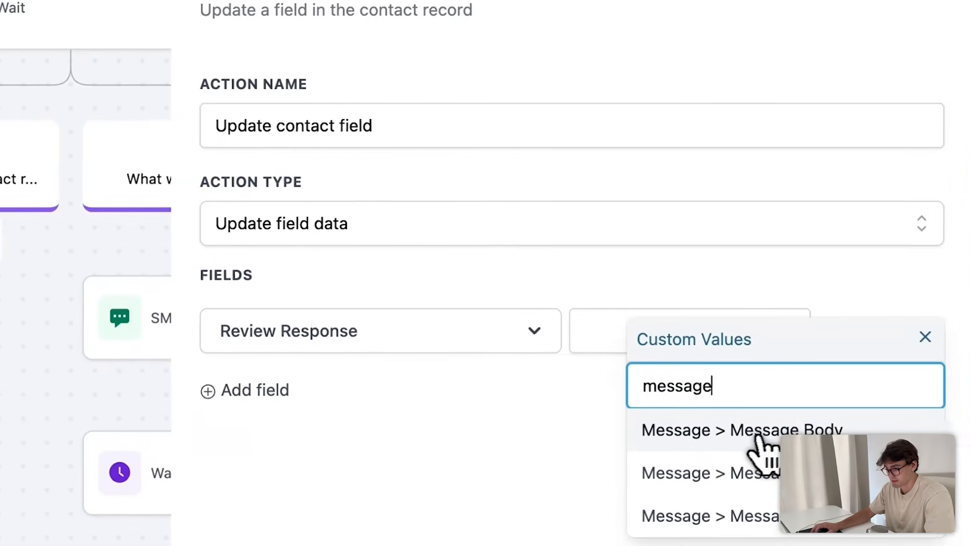
left_click(910, 415)
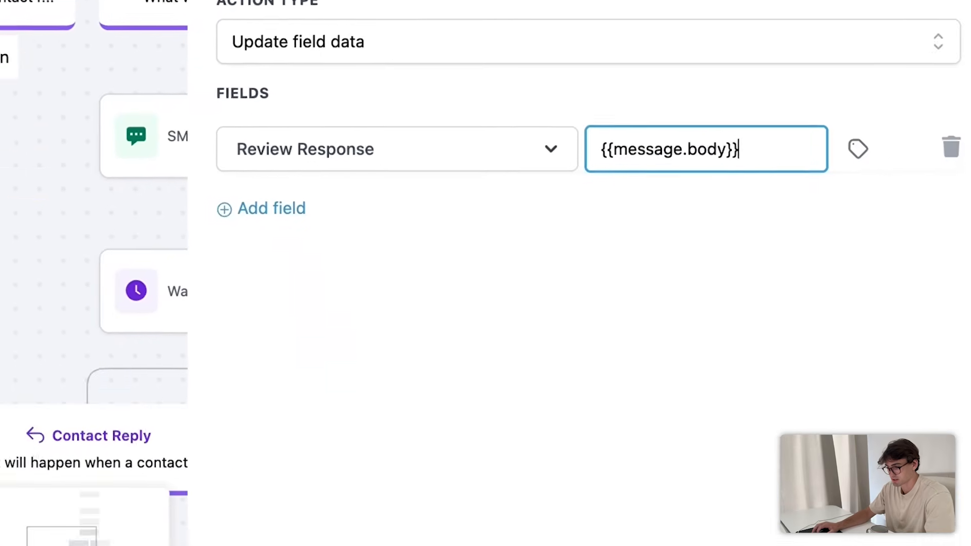
- Save the Update Contact Field action and the workflow
left_click(883, 487)
left_click(887, 132)
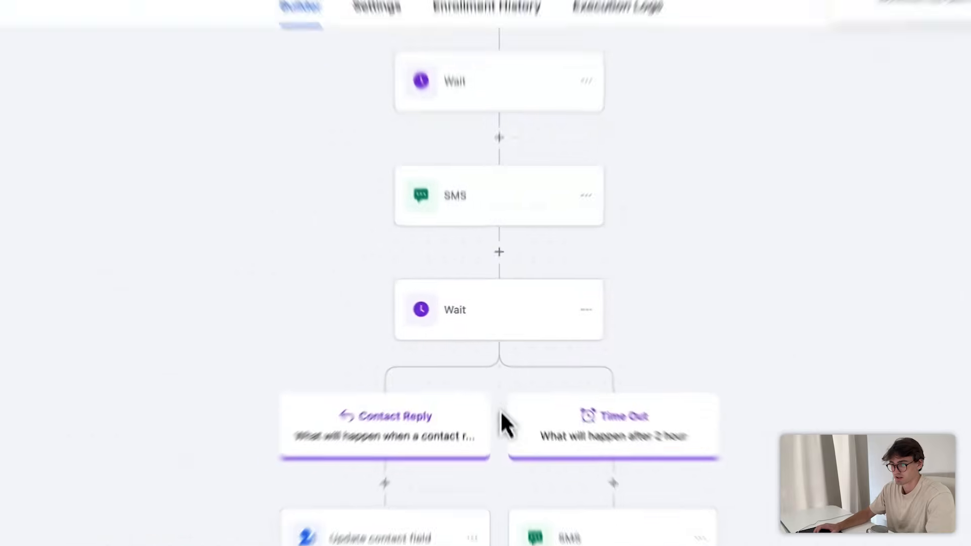
scroll(505, 285, "up", 4)
scroll(580, 297, "down", 5)
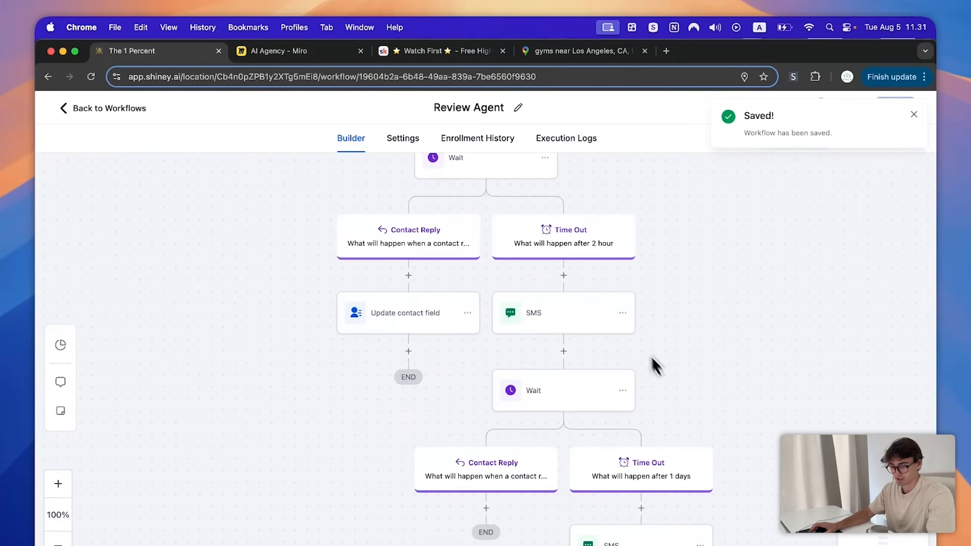
- Add a GPT Powered By OpenAI step using model GPT 4o and action type Custom
left_click(452, 316)
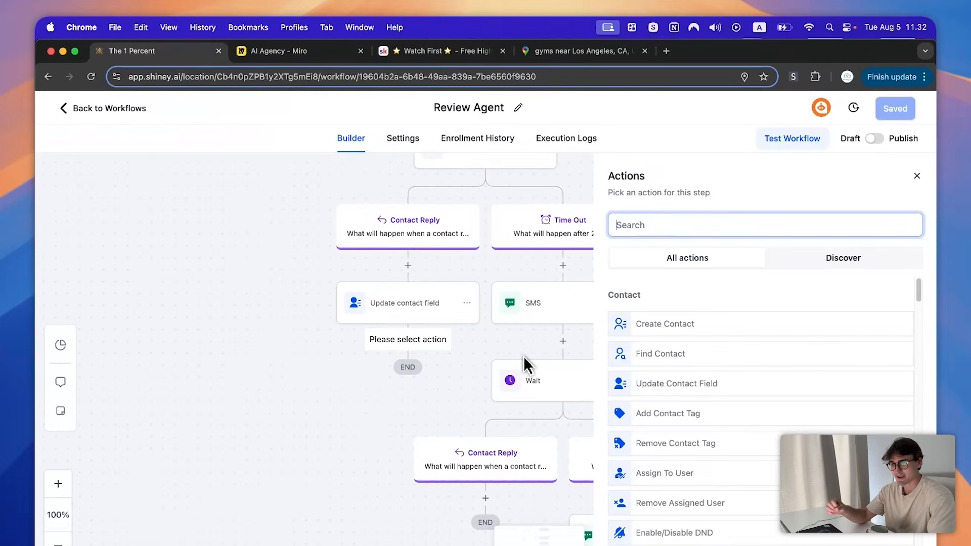
type("Chatgpt")
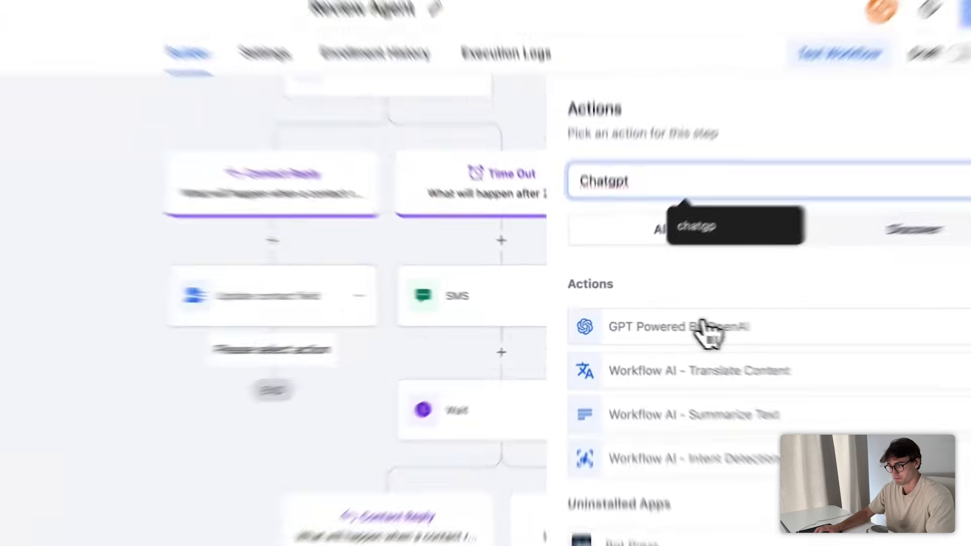
left_click(701, 327)
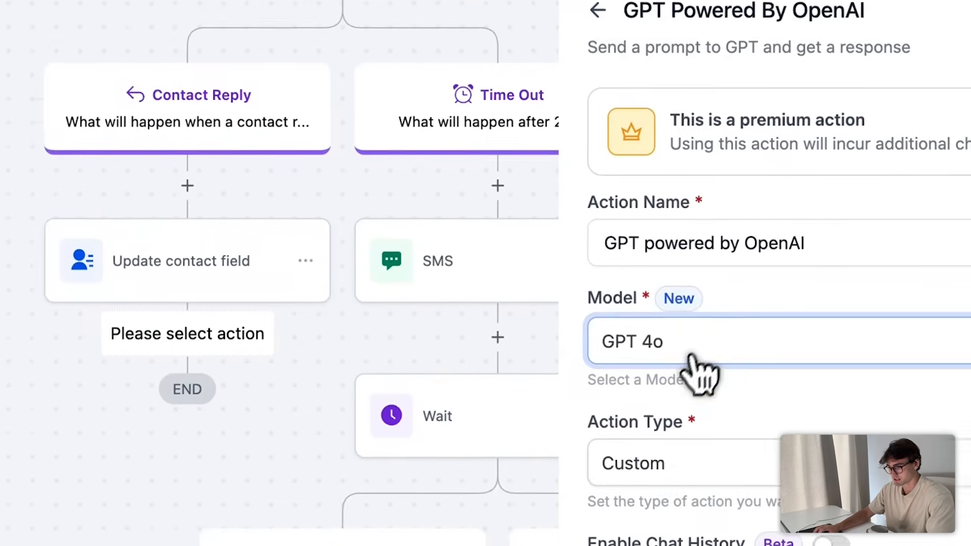
left_click(557, 202)
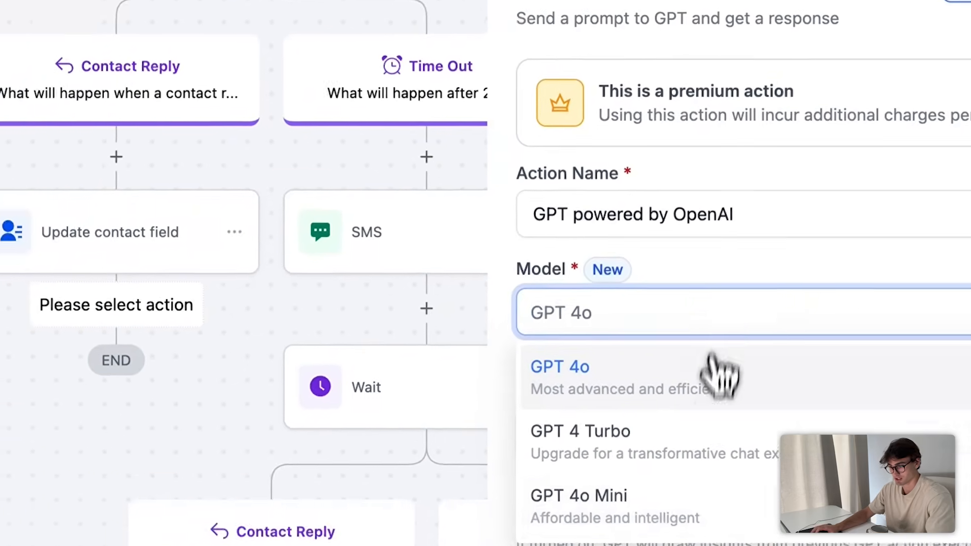
left_click(673, 399)
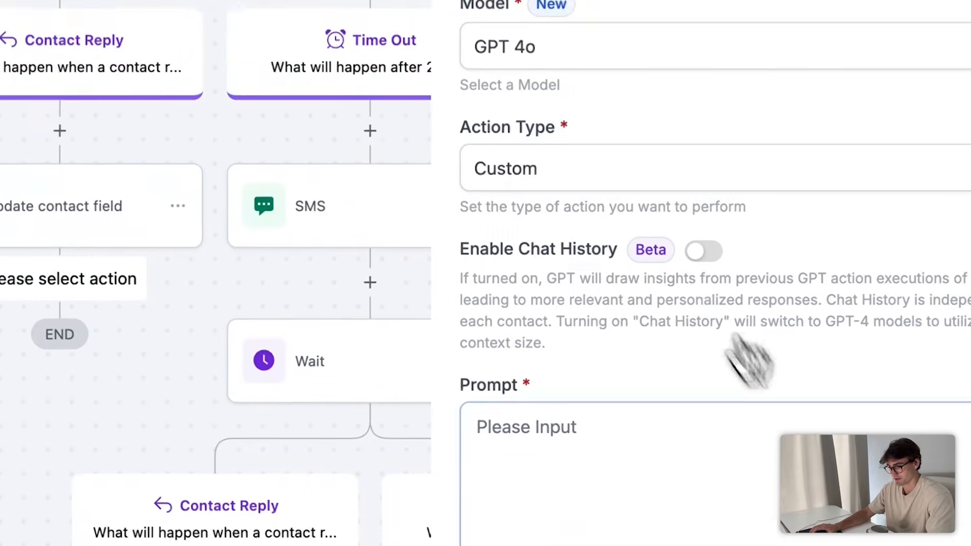
left_click(672, 169)
left_click(638, 461)
- Write a prompt asking GPT to analyze the reply and answer 'yes' if happy, 'no' if not
scroll(645, 513, "down", 1)
left_click(662, 483)
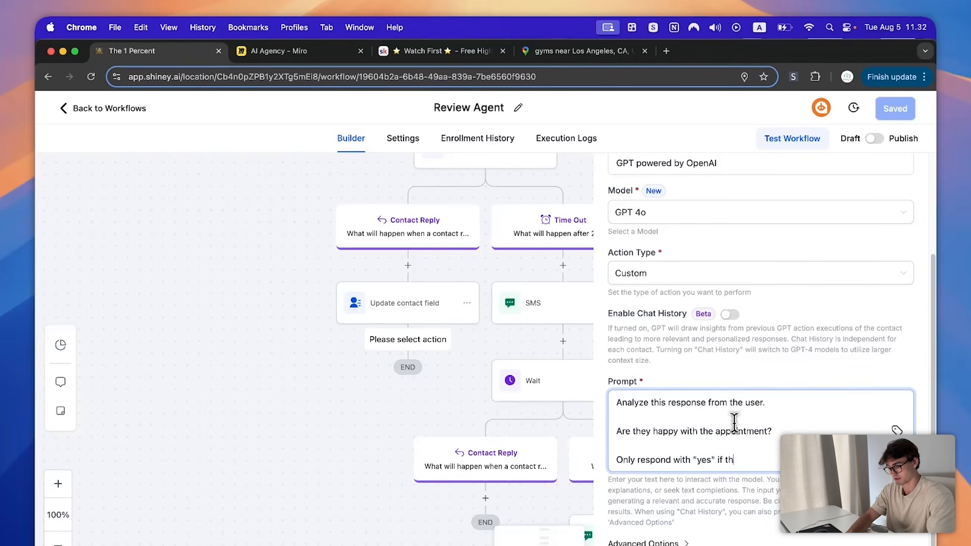
key("Return")
key("Return")
type("Only")
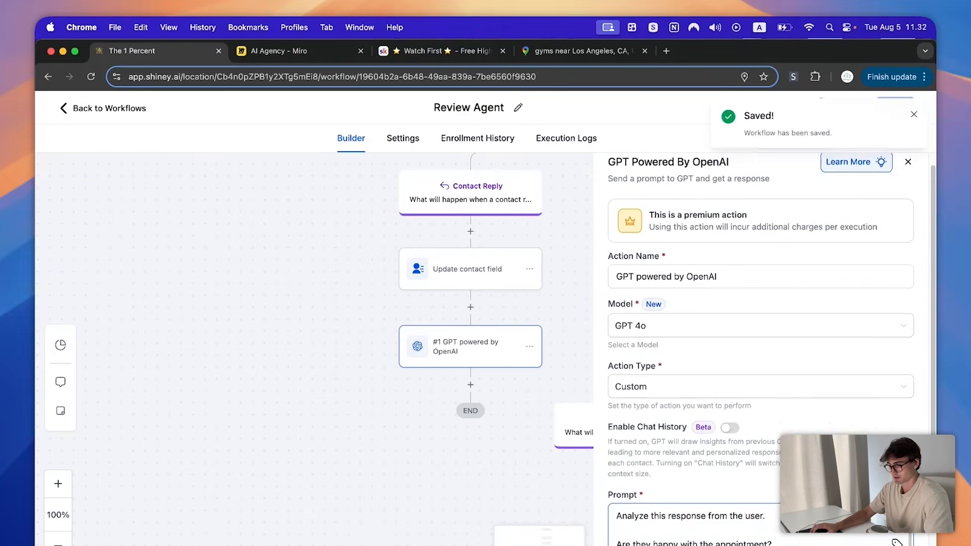
scroll(760, 349, "down", 3)
scroll(760, 349, "up", 3)
scroll(761, 349, "down", 3)
scroll(760, 349, "up", 3)
scroll(892, 429, "down", 4)
scroll(893, 428, "down", 1)
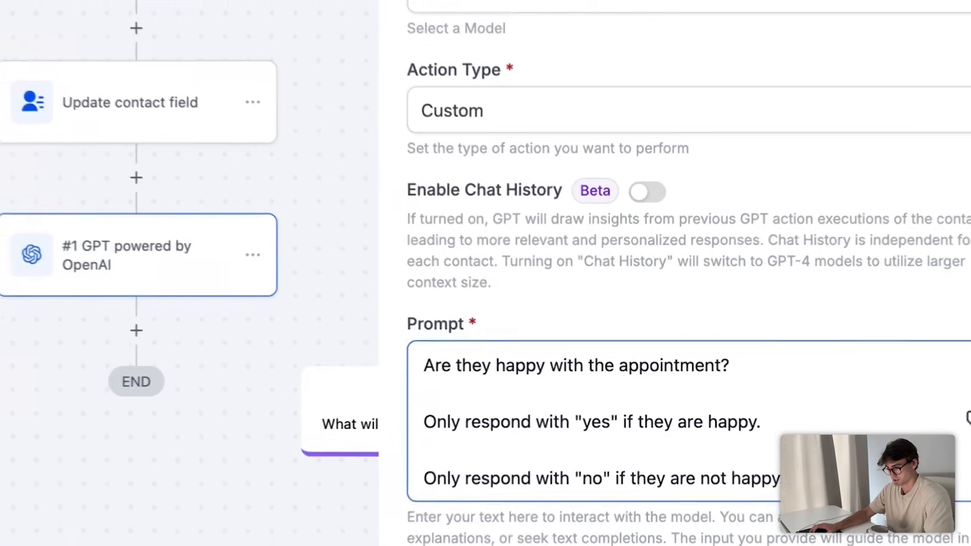
- Add 'This is the users response:' with {{contact.review_response}} and an 'Only respond with' yes/no line
left_click(850, 478)
key("Return")
key("Return")
type("This is the users res")
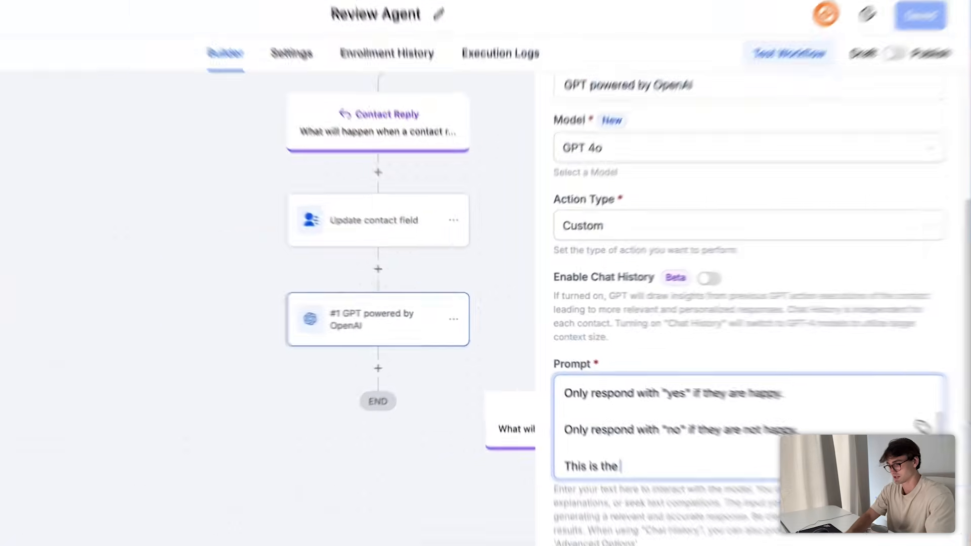
type("ponse:")
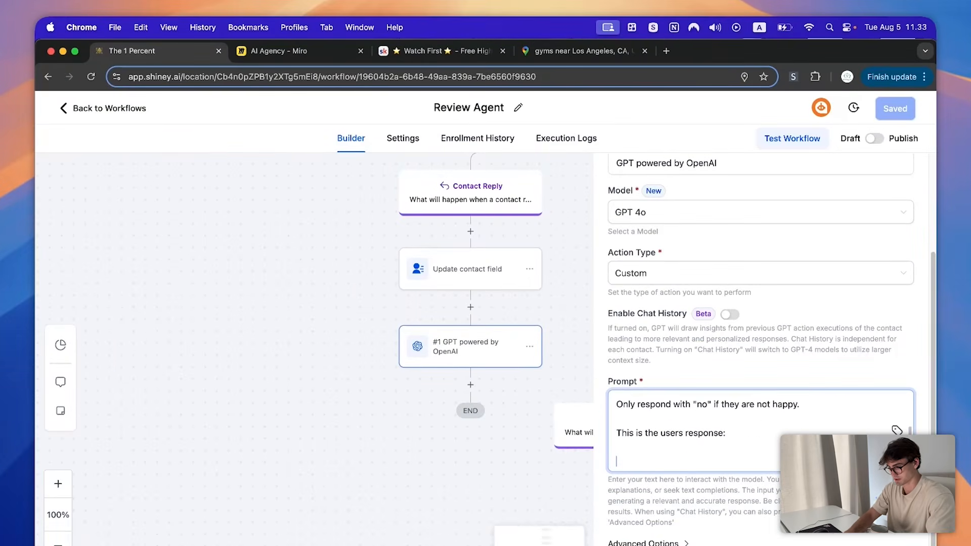
key("Return")
left_click(897, 430)
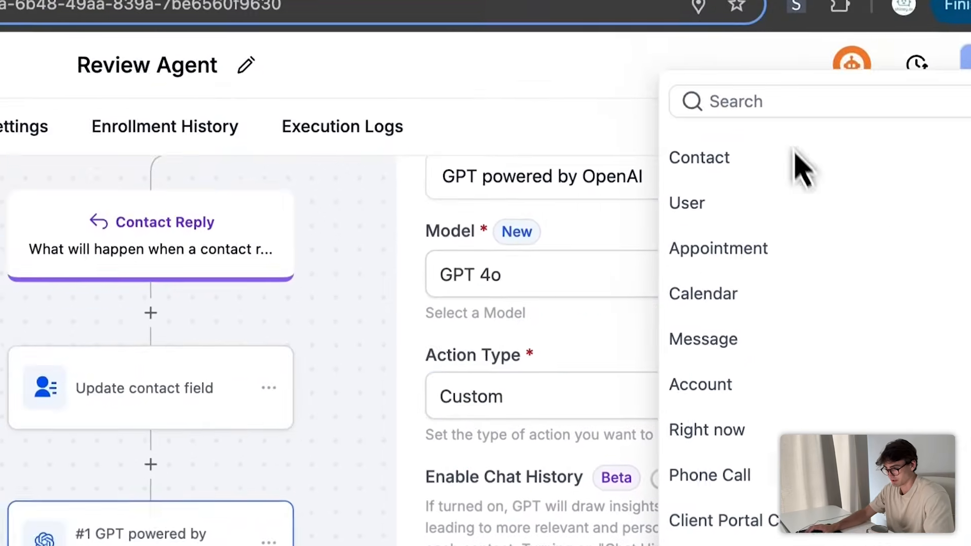
left_click(789, 104)
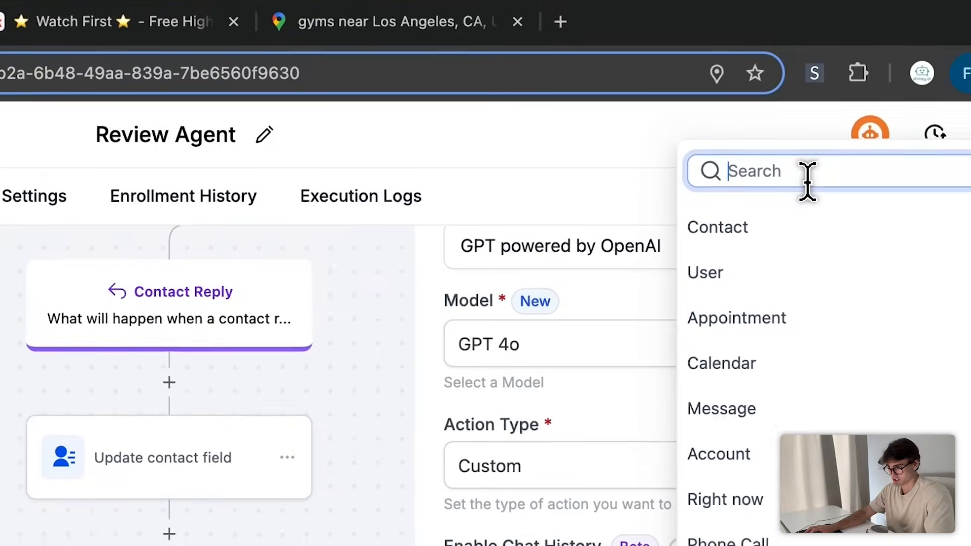
type("review")
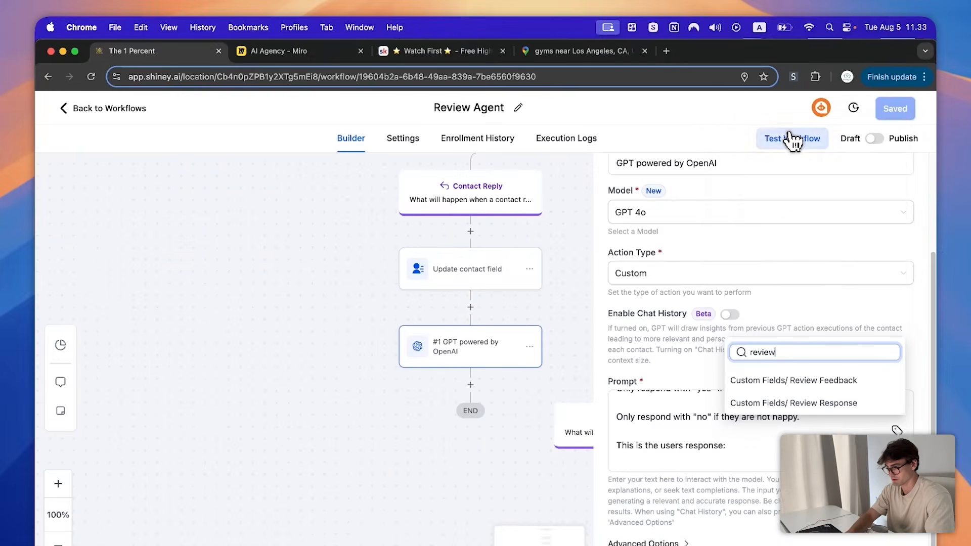
left_click(791, 401)
key("Return")
key("Return")
type("Only respond with either")
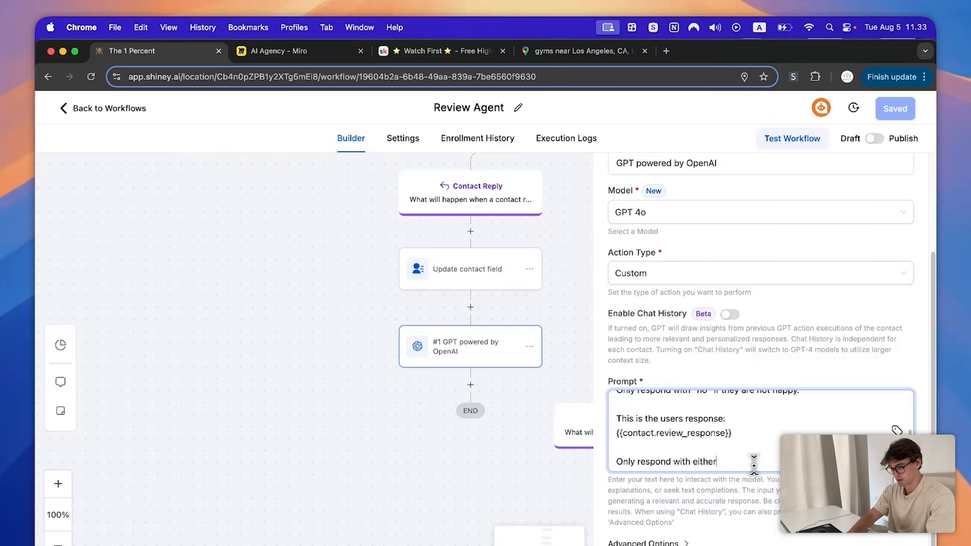
key("Return")
type("\"")
key("BackSpace")
key("BackSpace")
key("BackSpace")
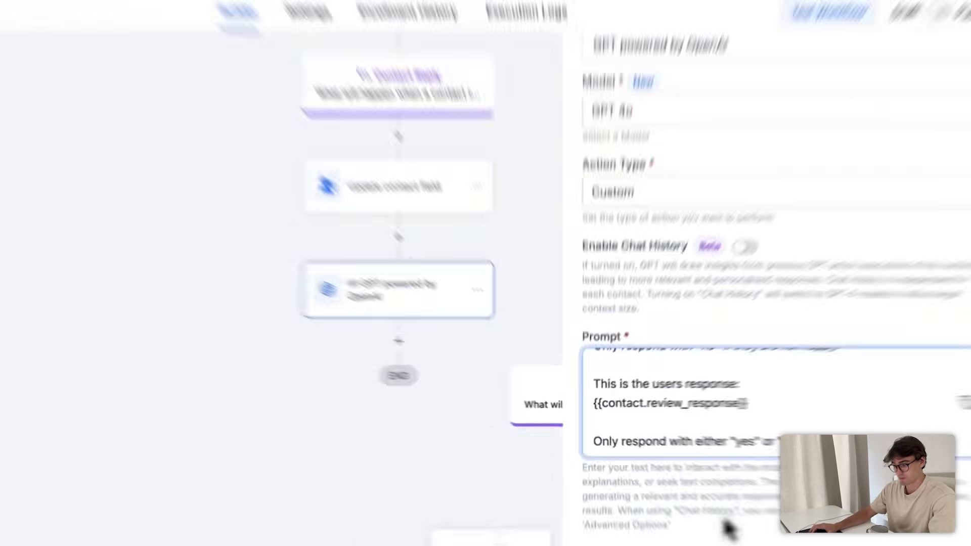
- Set the GPT temperature to 0.2 under Advanced Options
left_click(666, 543)
scroll(701, 515, "down", 2)
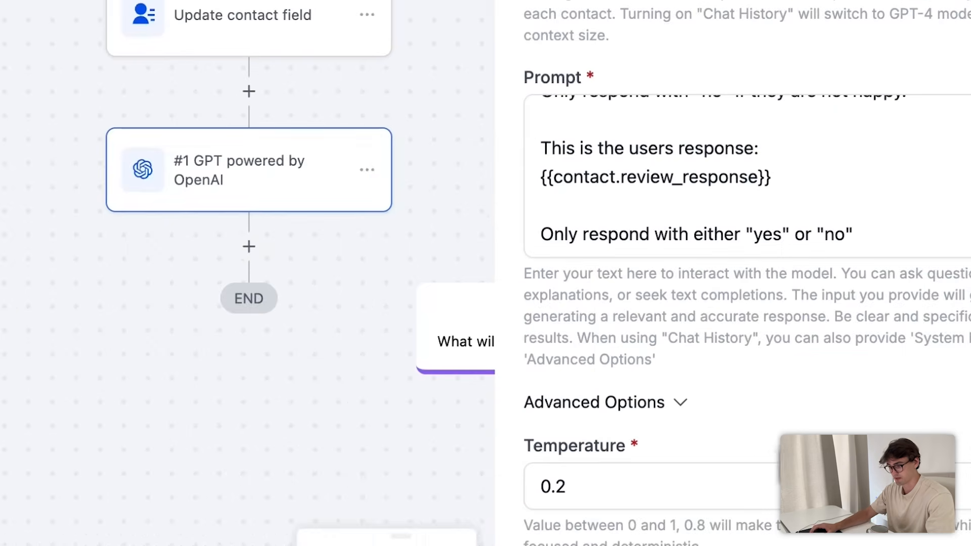
left_click(633, 486)
mouse_move(615, 526)
left_mouse_down()
mouse_move(705, 541)
mouse_move(605, 515)
left_mouse_up()
left_click(677, 523)
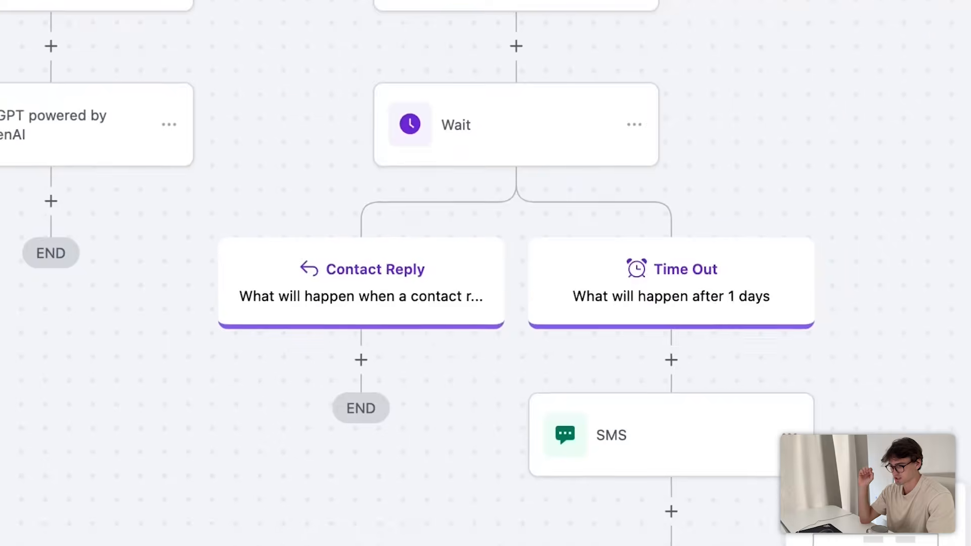
left_click(895, 108)
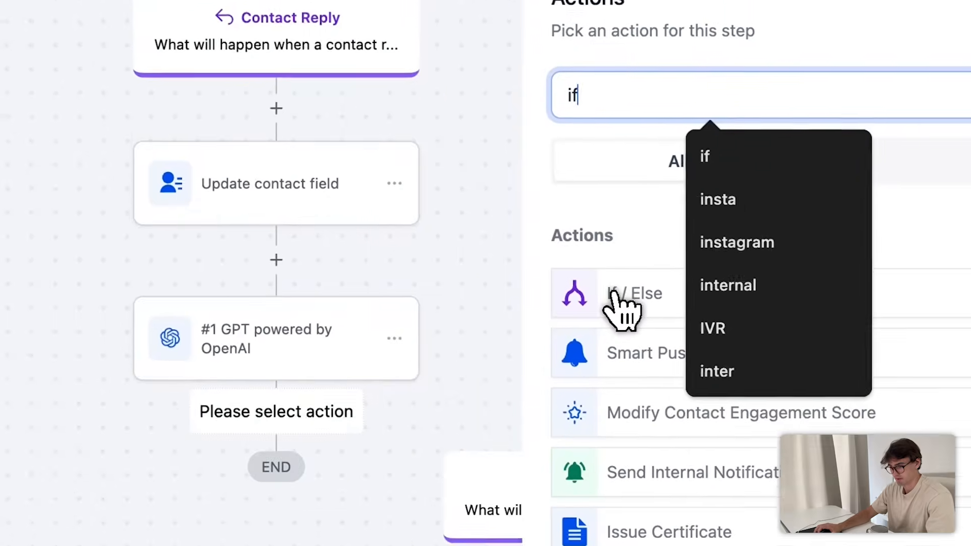
- Add an If/Else branch where '#1 GPT powered by OpenAI - Response' contains 'yes'
left_click(595, 276)
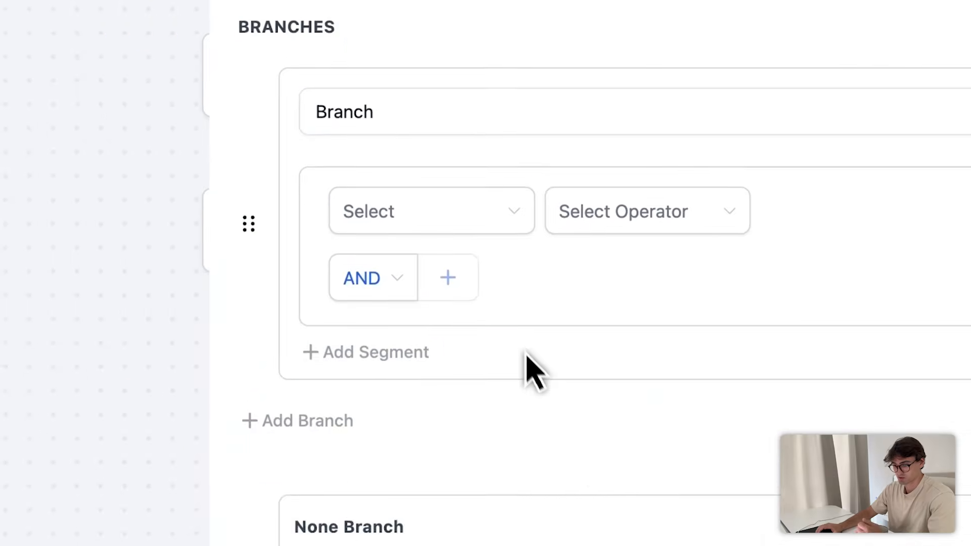
left_click(506, 348)
scroll(476, 505, "down", 5)
left_click(471, 533)
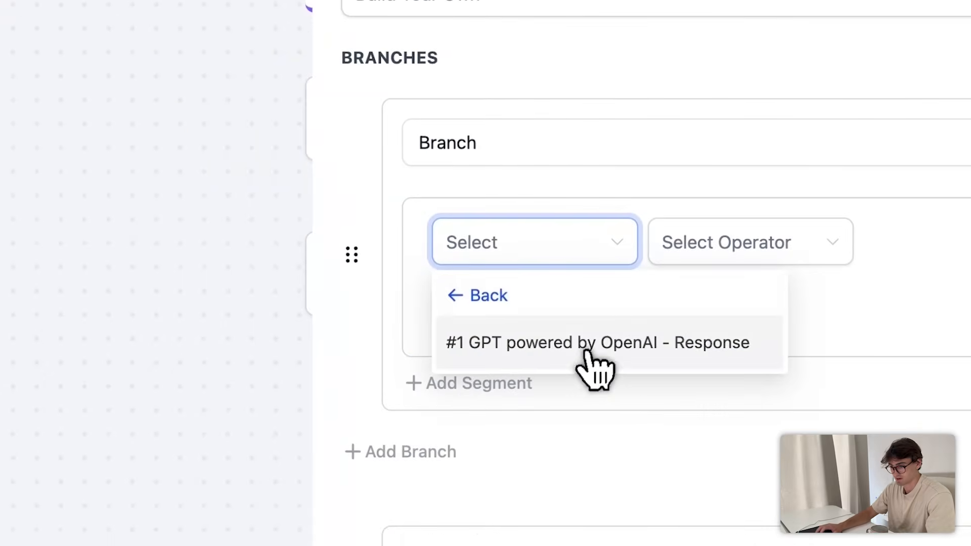
left_click(589, 354)
left_click(768, 253)
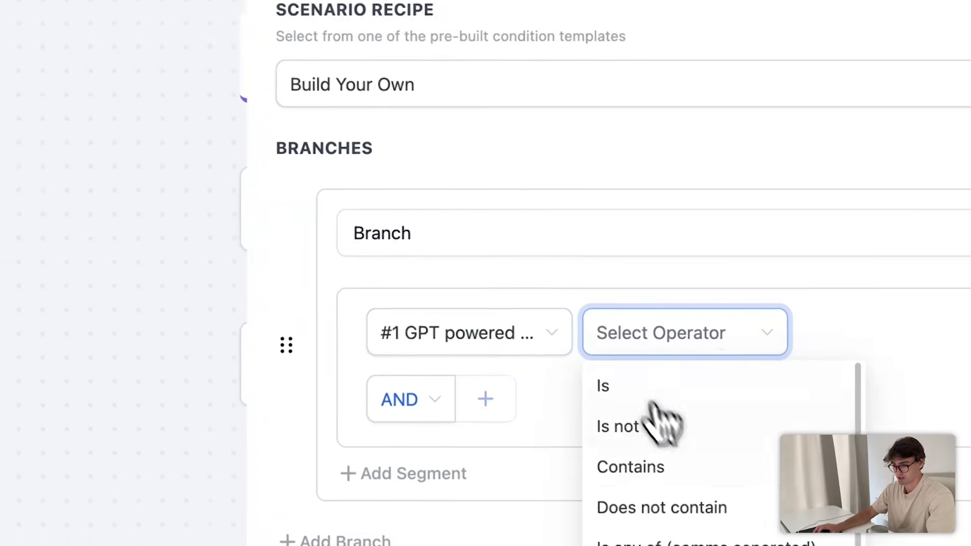
left_click(599, 374)
left_click(821, 252)
type("yes")
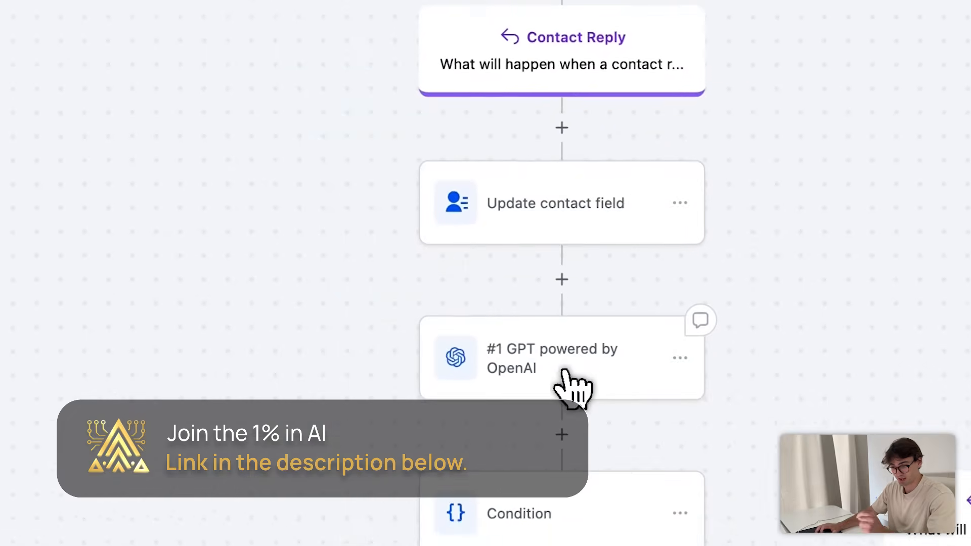
- Review the GPT step's settings again, then close them
left_click(411, 249)
scroll(769, 402, "down", 5)
scroll(715, 410, "down", 3)
scroll(723, 411, "up", 2)
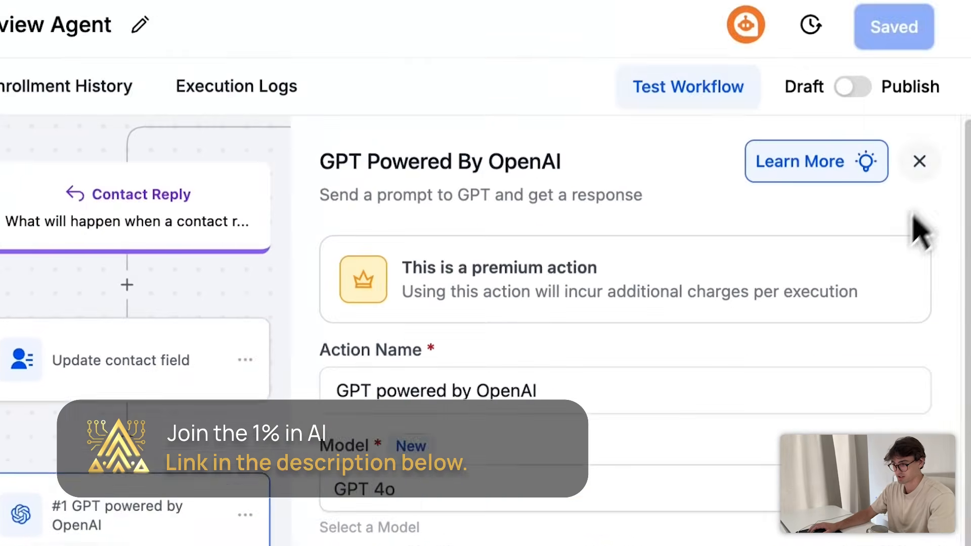
left_click(919, 161)
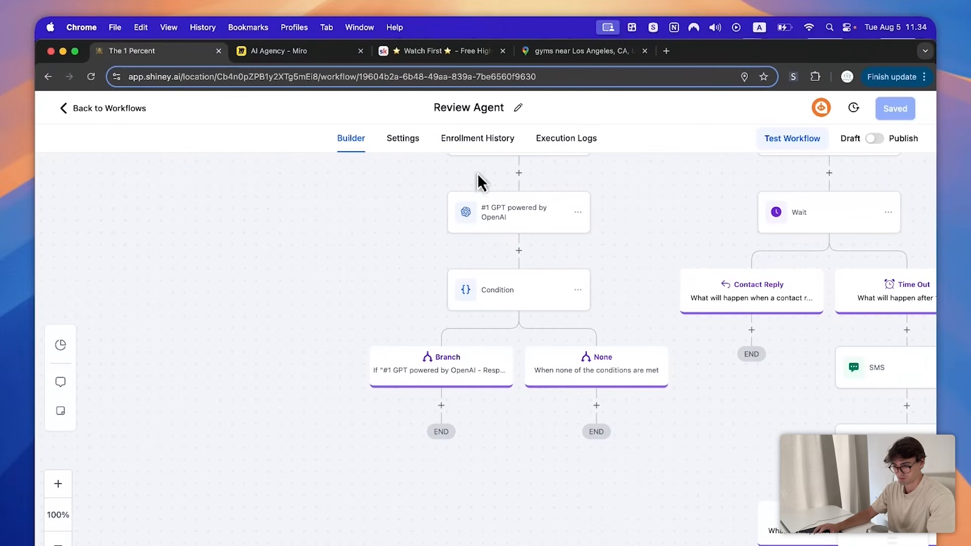
scroll(602, 395, "left", 1)
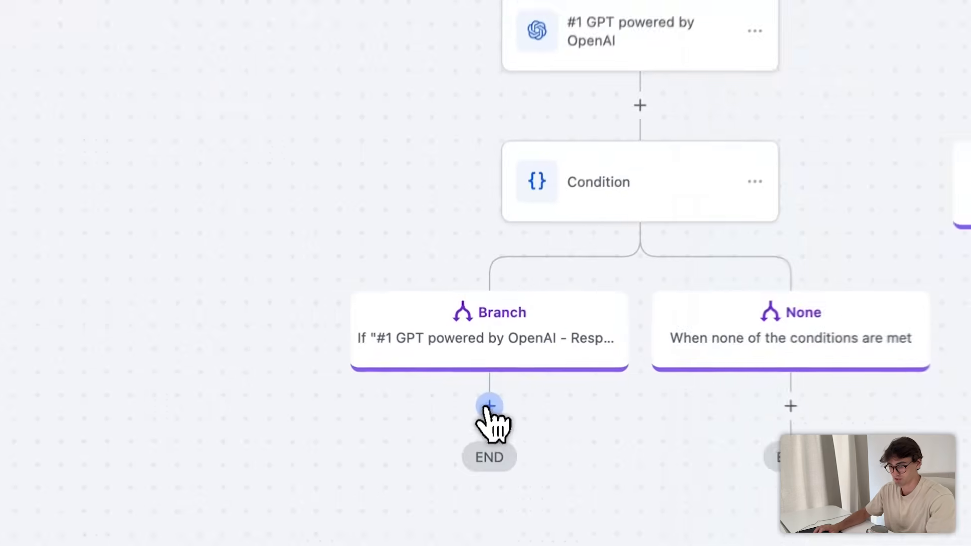
- Add a GPT Powered By OpenAI action under the Branch path and begin its prompt
left_click(489, 406)
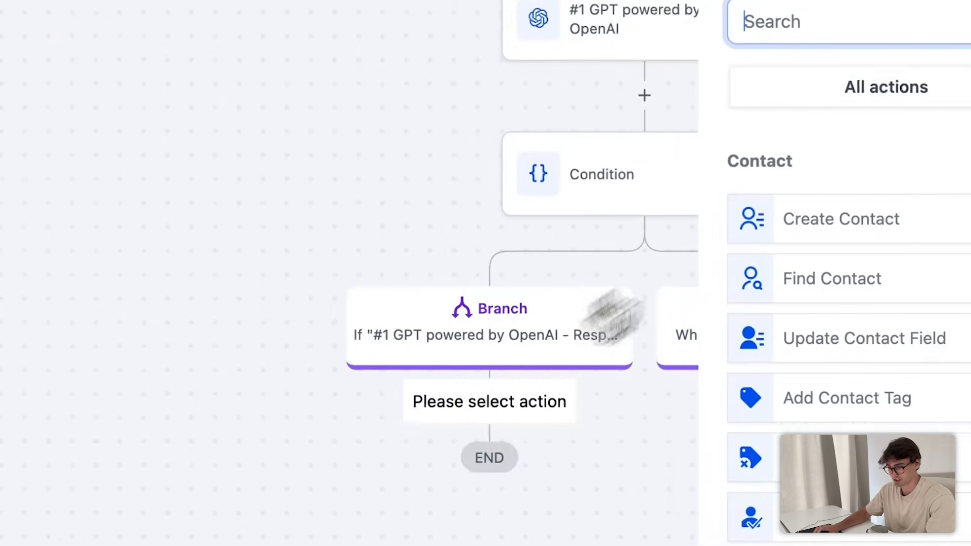
type("chat")
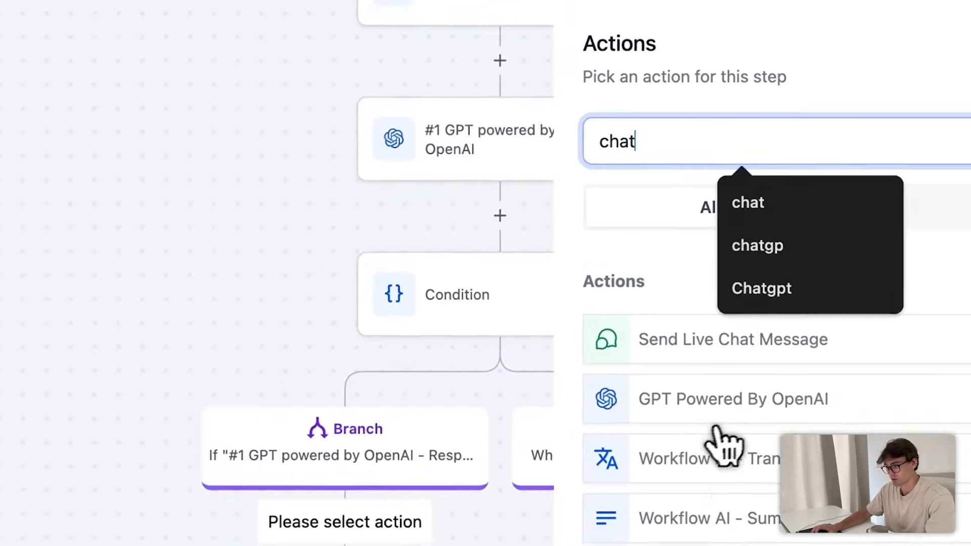
left_click(715, 412)
scroll(723, 505, "down", 5)
left_click(795, 525)
type("This")
type(" user was happy with their appointment.")
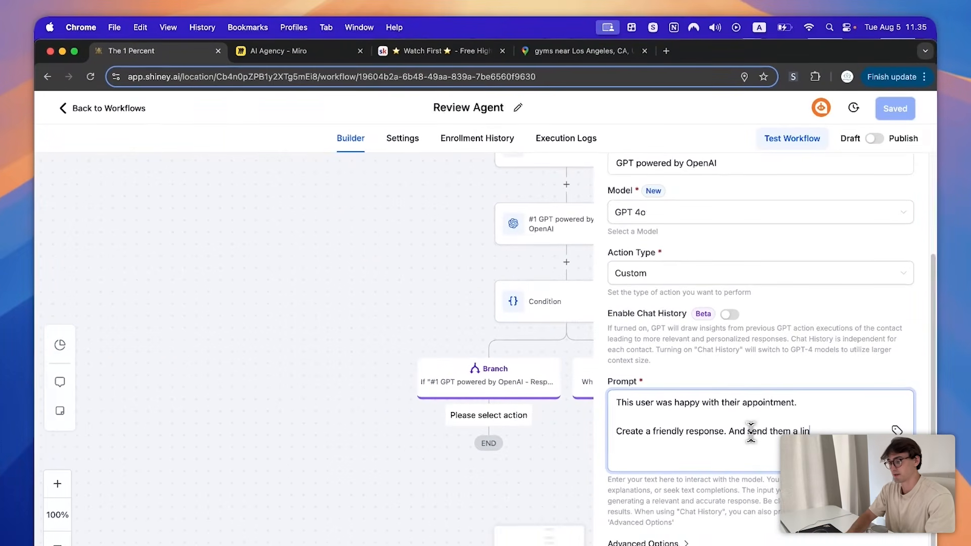
type("k to ")
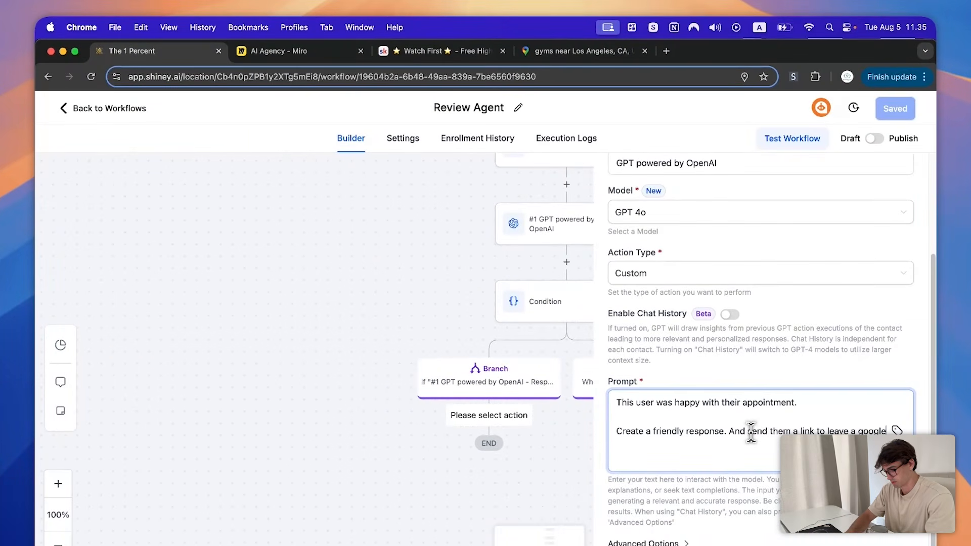
type(".")
- Add an 'Example response:' reply that thanks the customer and asks for a Google review
key("Return")
key("Return")
type("Example response:")
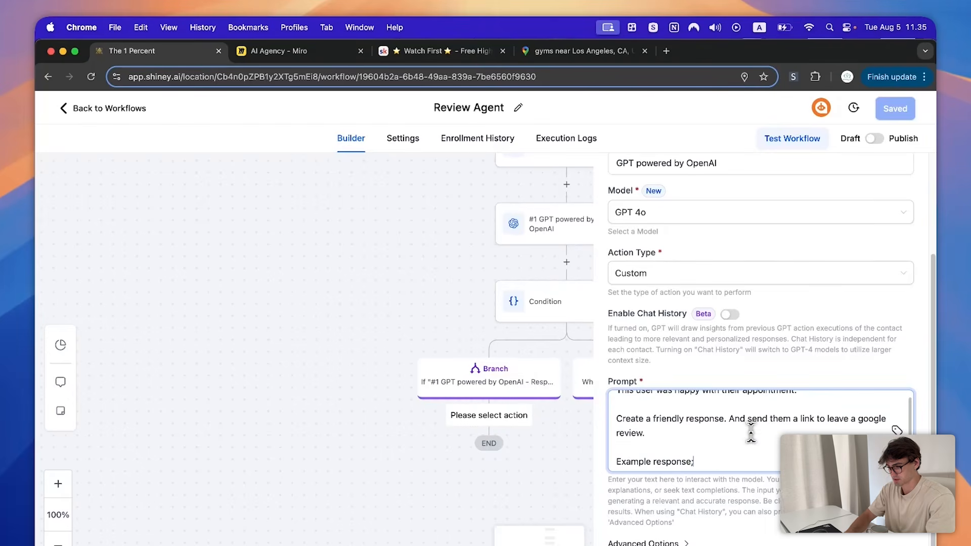
key("Return")
key("Return")
type("That is awesome to hear... especially hap")
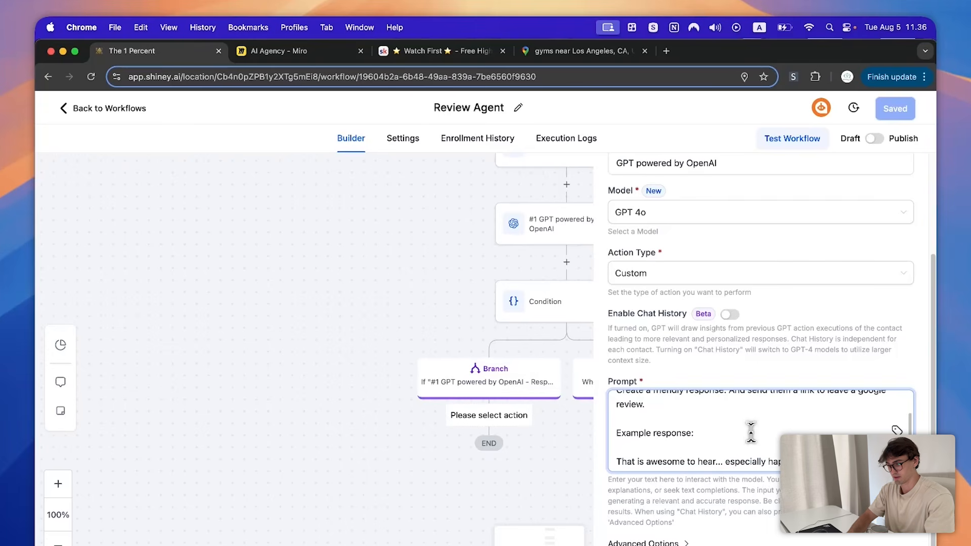
type("rice w")
key("Return")
key("Return")
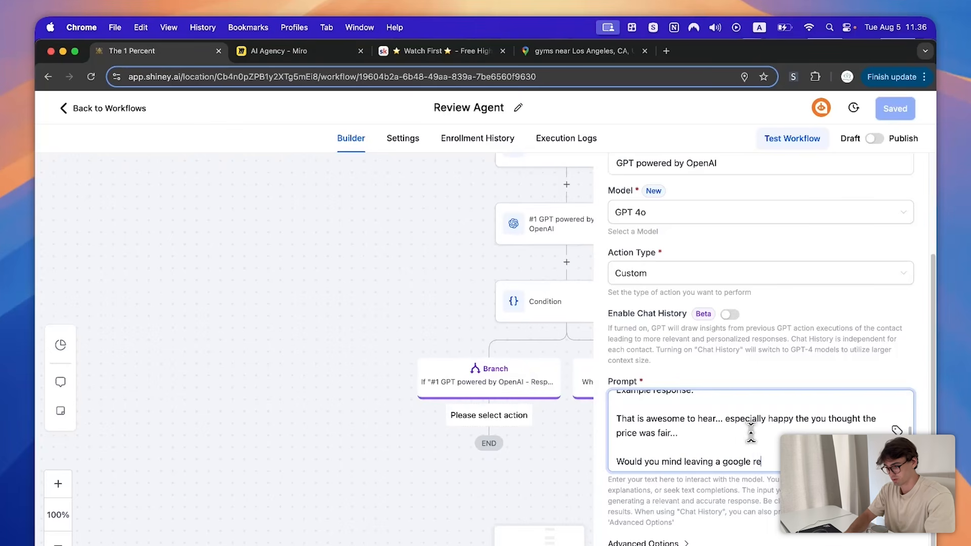
key("Return")
key("Return")
type("Th")
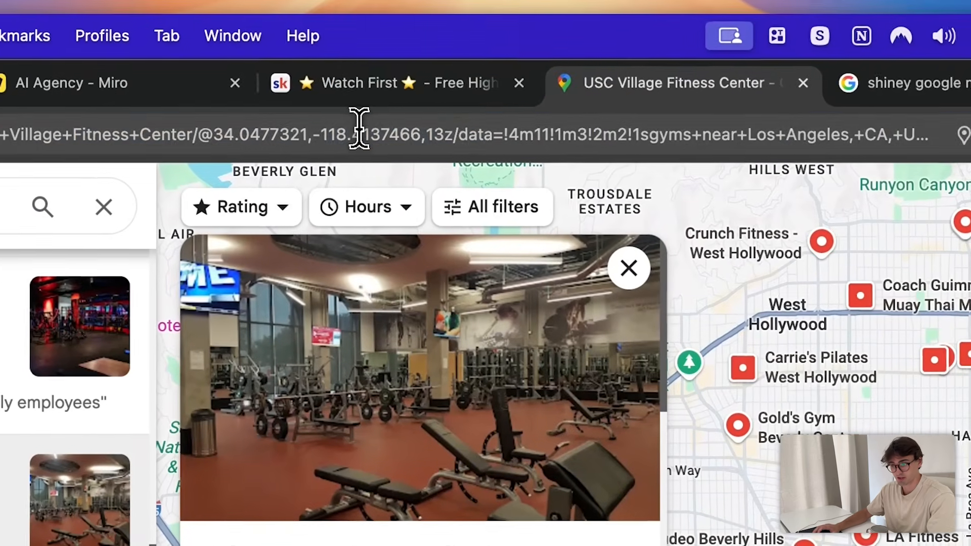
- Load USC Village Fitness Center's Maps link in an Incognito window and show its Reviews
left_click(357, 131)
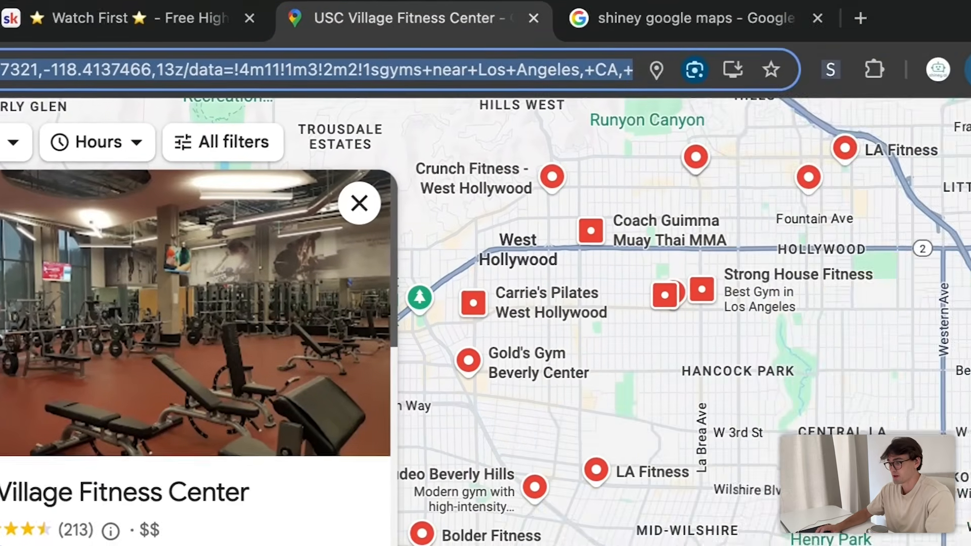
left_click(920, 17)
left_click(867, 110)
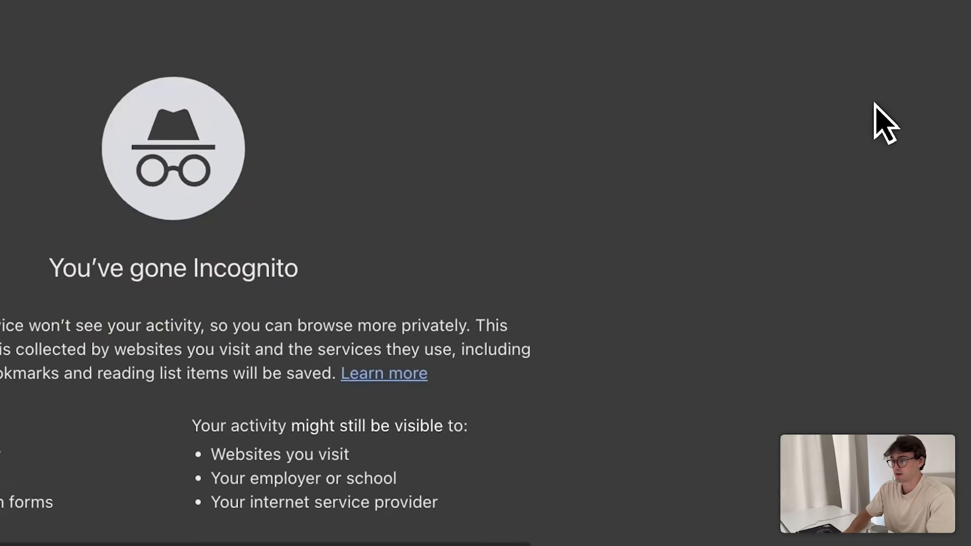
key("ctrl+v")
key("Return")
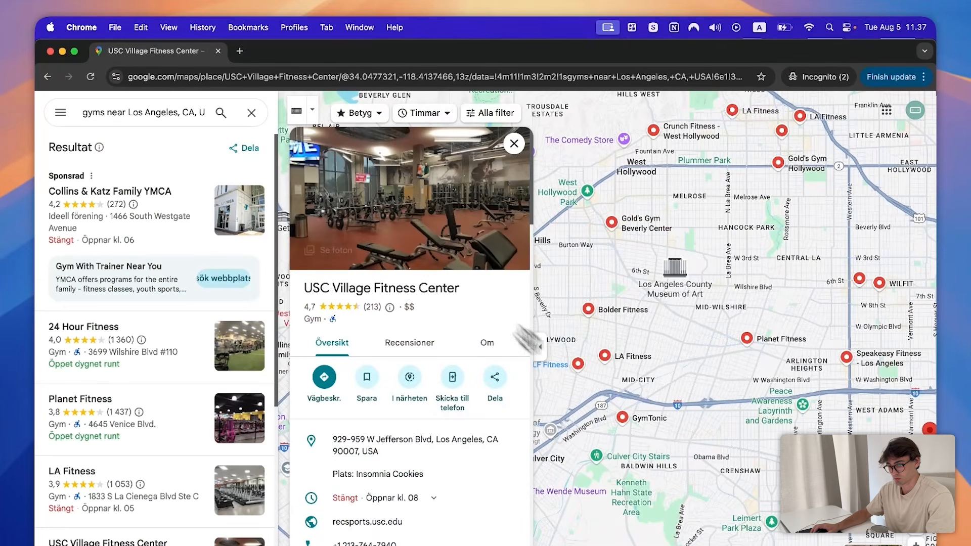
left_click(418, 346)
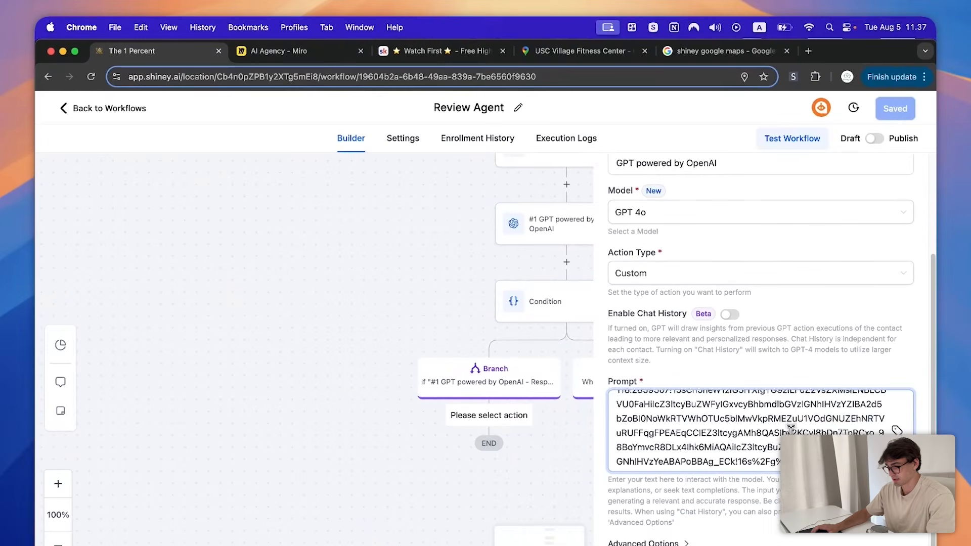
- Add the review link, {{contact.review_response}} and an 'Include this' link instruction to the prompt
scroll(756, 442, "up", 5)
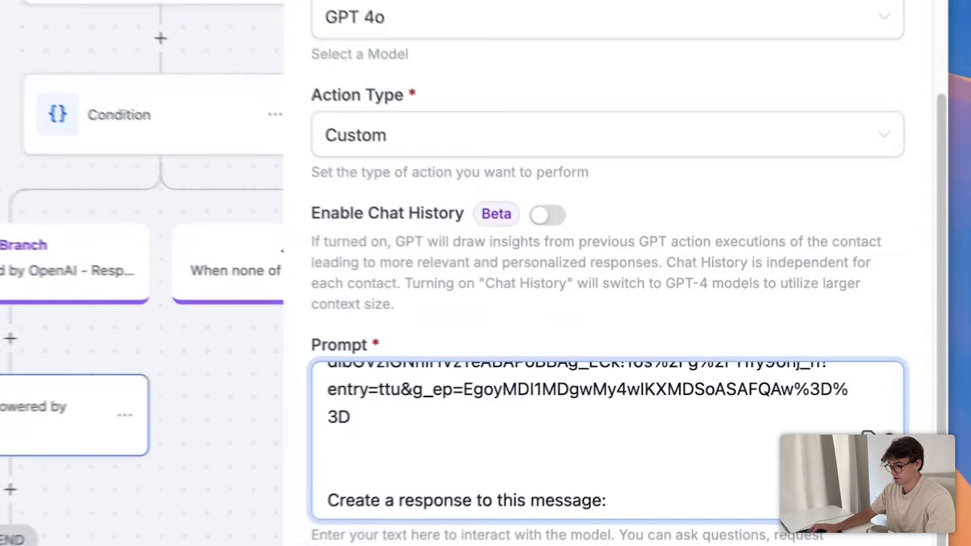
left_click(896, 430)
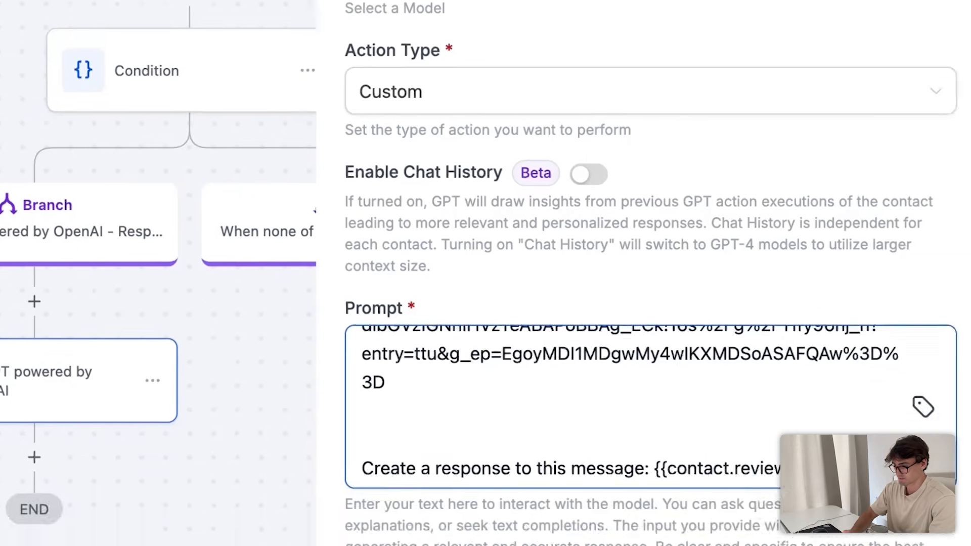
key("Return")
key("Return")
type("Include this")
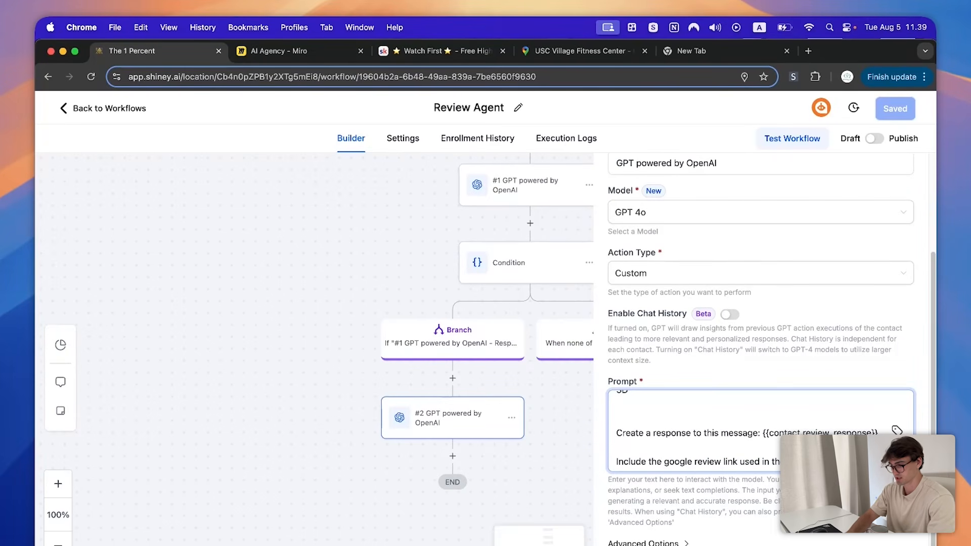
key("Return")
key("Return")
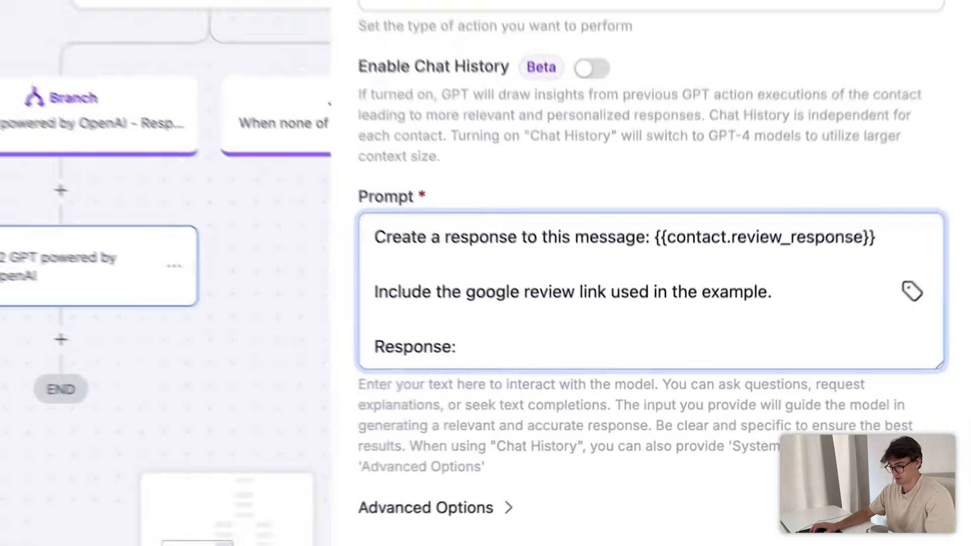
left_click(887, 545)
- Add a Send SMS step after the #2 GPT step
left_click(895, 109)
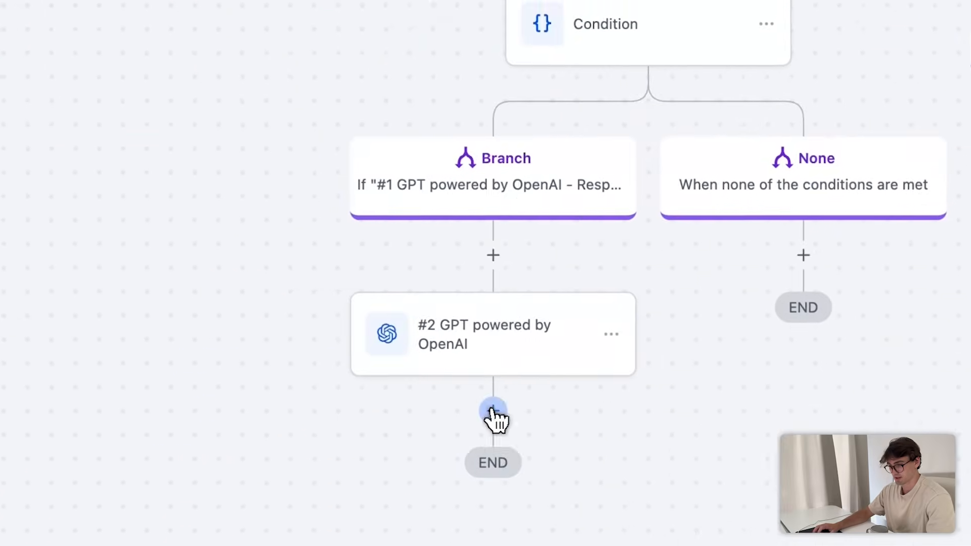
left_click(344, 282)
type("SMS")
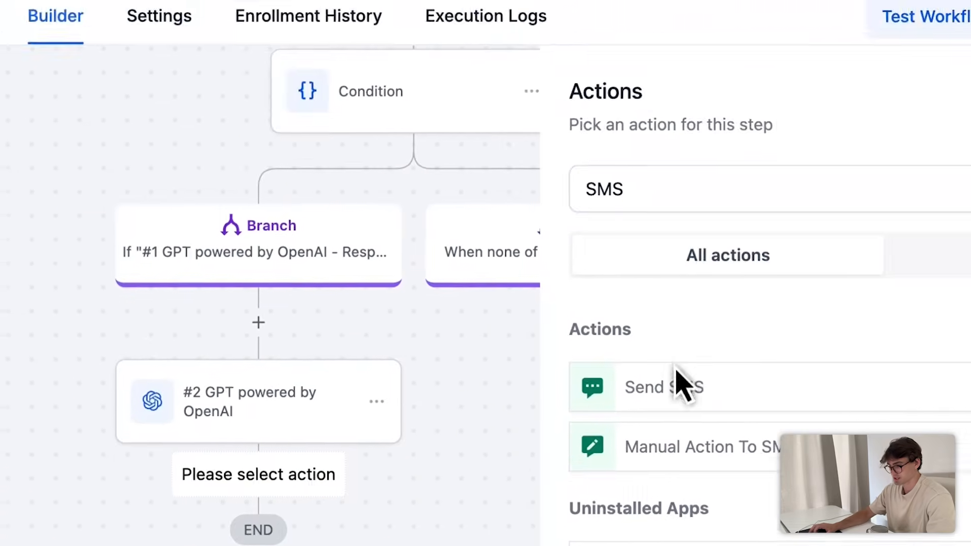
left_click(683, 387)
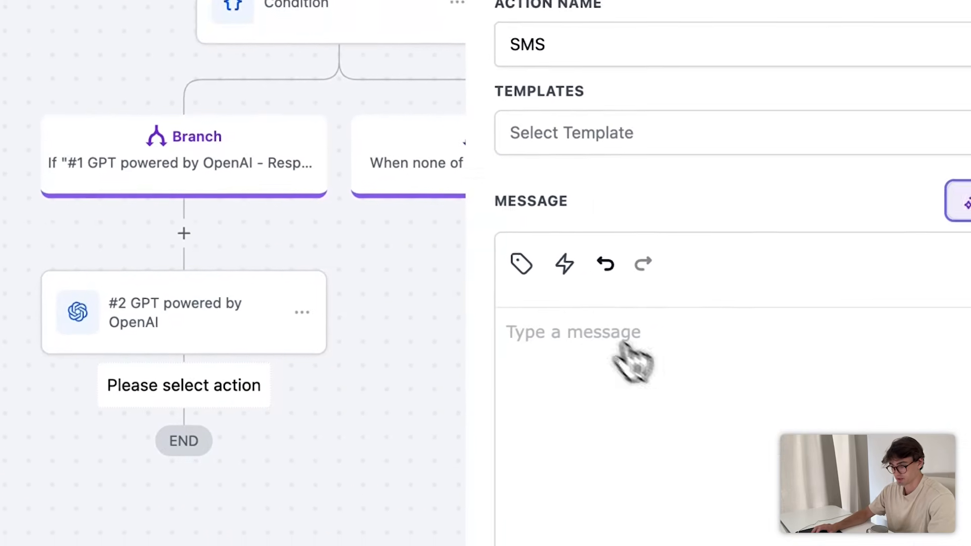
- Set the SMS message to {{chatgpt.2.response}} from Custom Values > GPT and save it
left_click(521, 264)
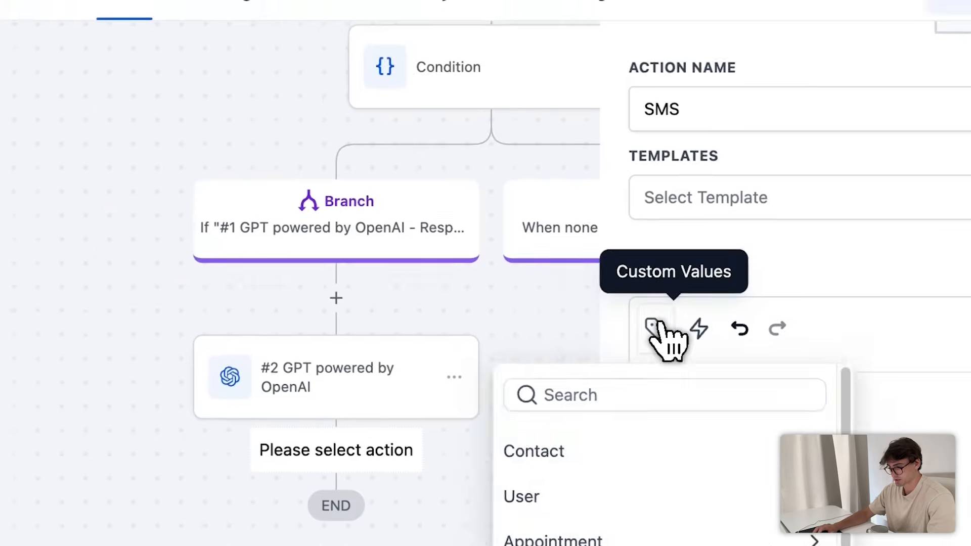
scroll(595, 427, "down", 3)
left_click(678, 430)
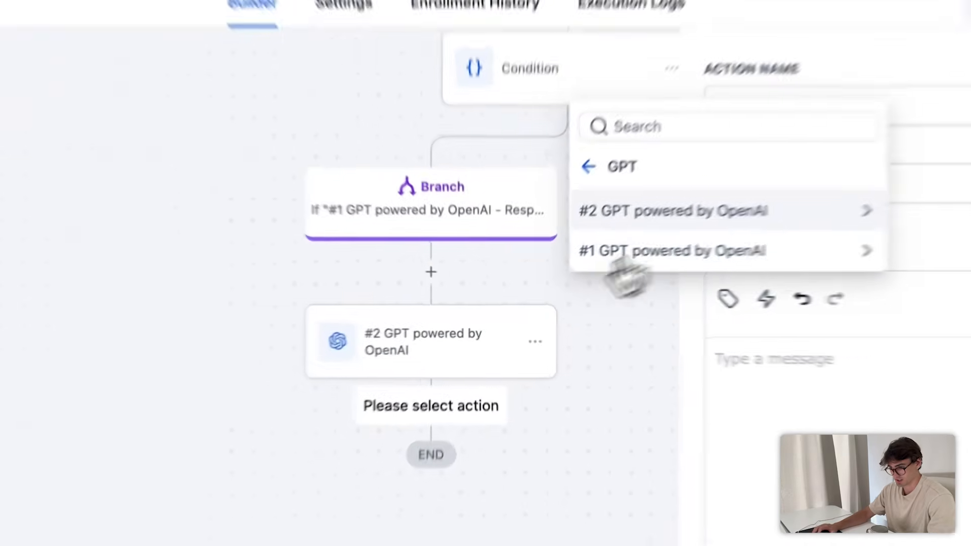
left_click(590, 257)
left_click(553, 257)
left_click(895, 531)
left_click(877, 83)
scroll(606, 478, "up", 8)
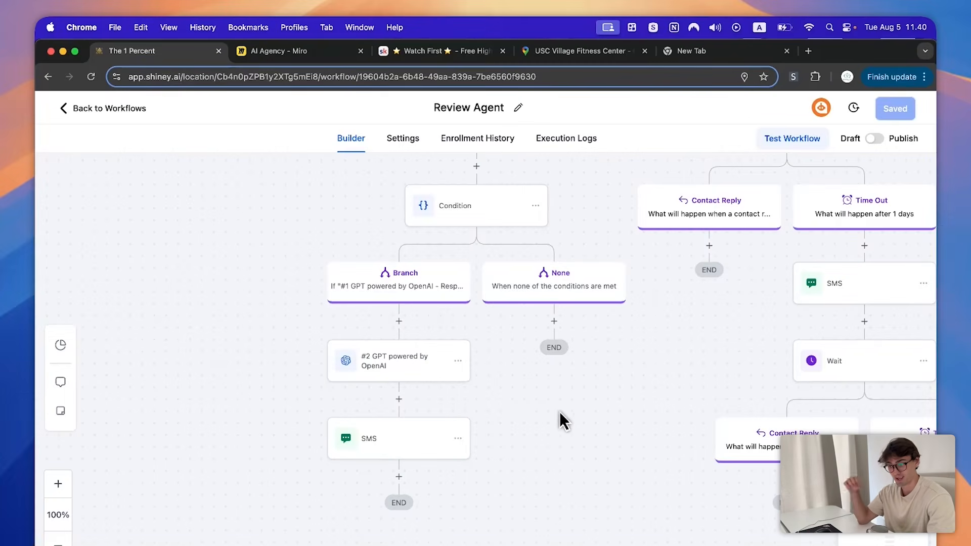
scroll(559, 412, "up", 3)
scroll(551, 381, "up", 2)
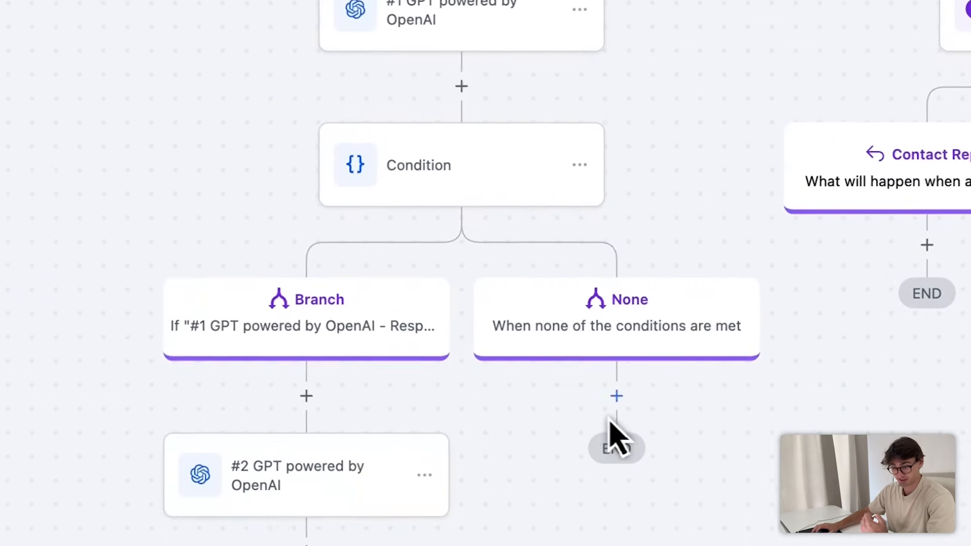
- Add an Update Contact Field step on the None branch using Review Response and Review Feedback
left_click(615, 396)
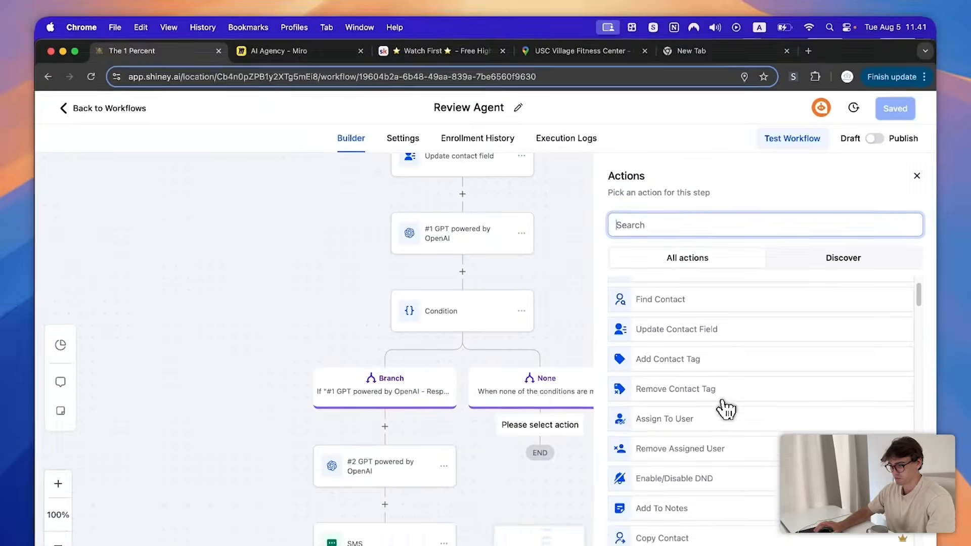
type("update")
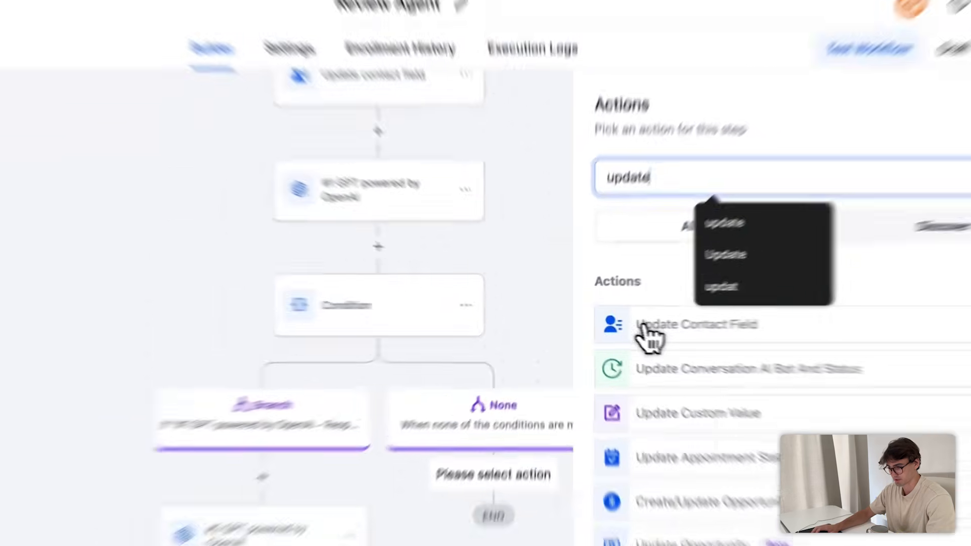
left_click(652, 327)
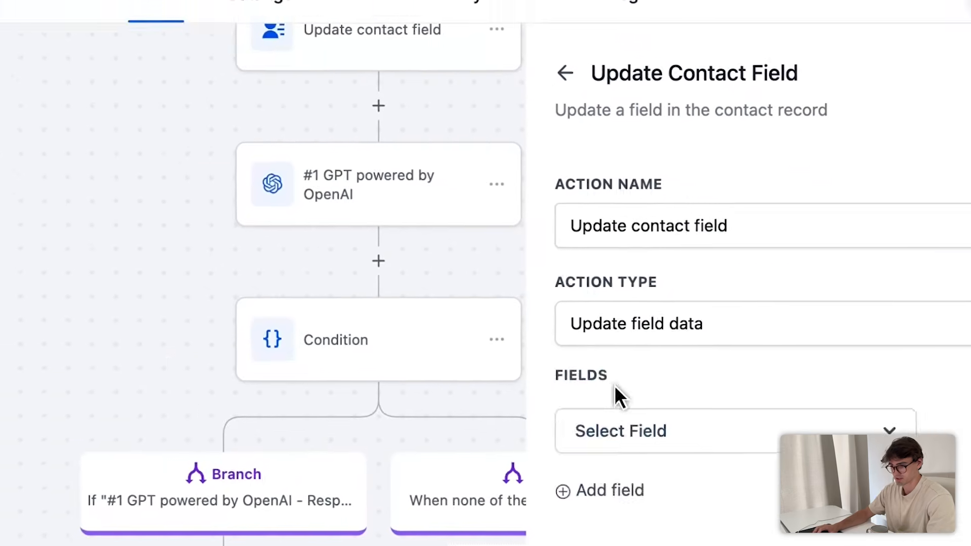
left_click(693, 431)
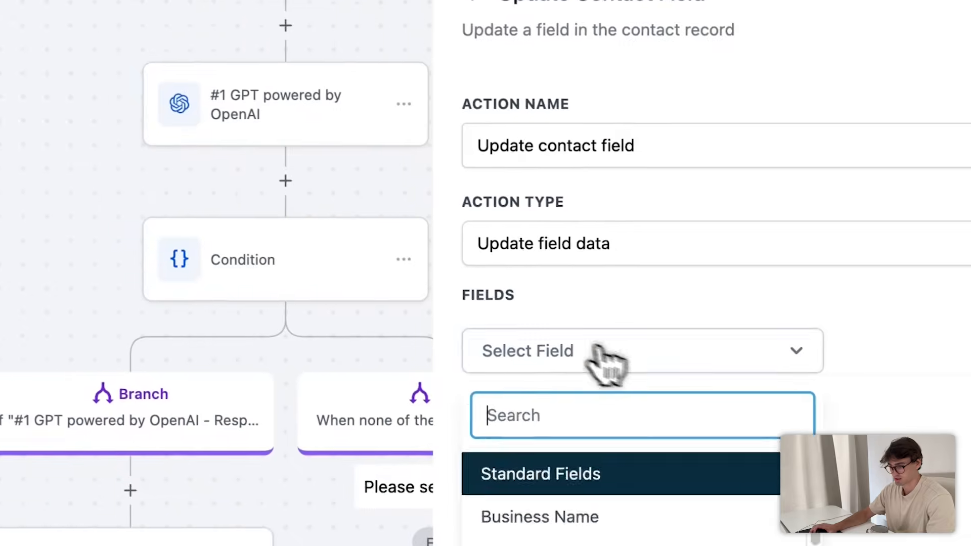
type("Review")
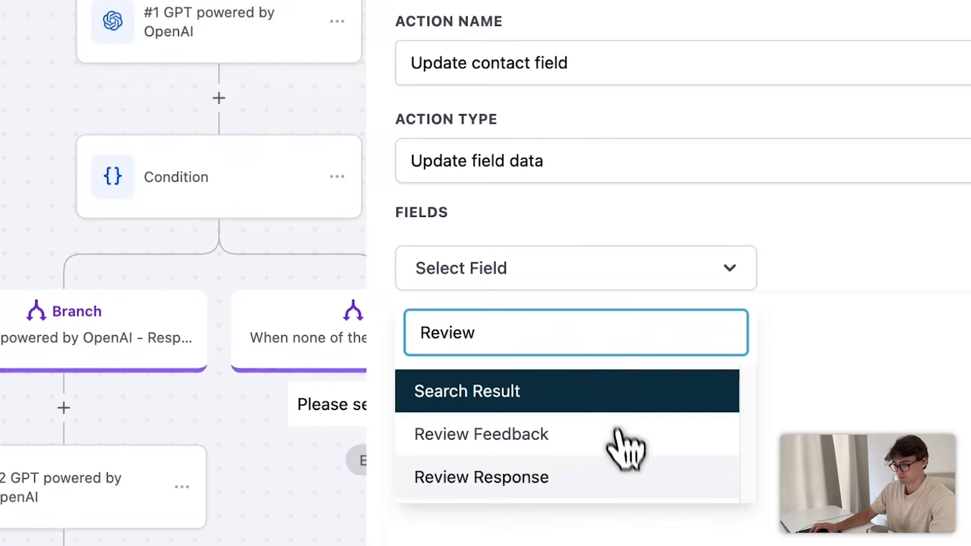
left_click(629, 478)
left_click(491, 269)
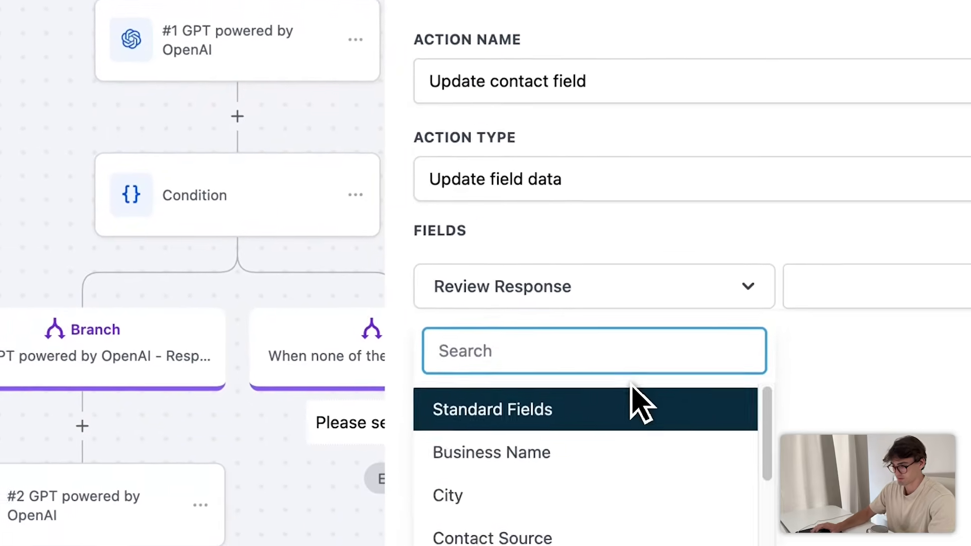
type("Review")
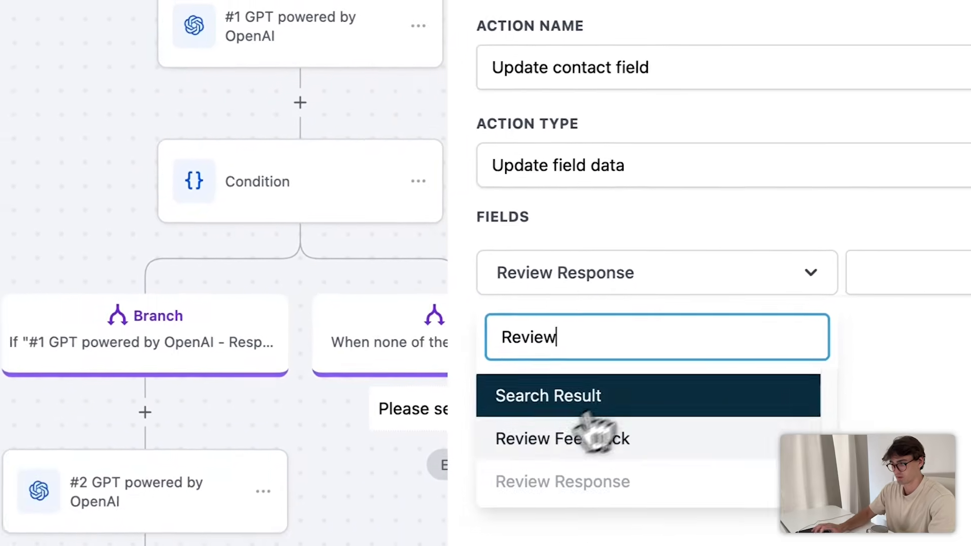
left_click(535, 450)
left_click(955, 292)
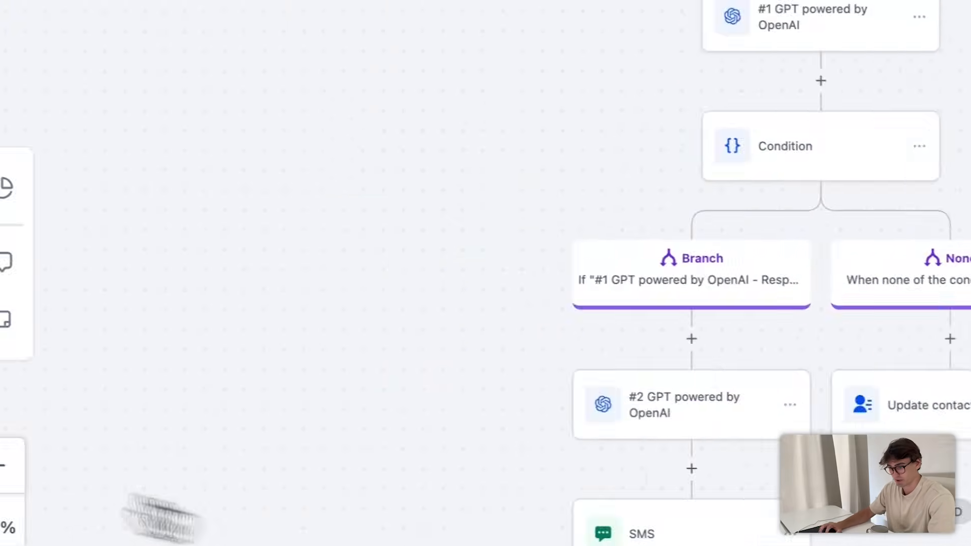
- Add a Wait step after the SMS
left_click(340, 280)
left_click_drag(589, 222, 589, 116)
left_click_drag(362, 138, 313, 433)
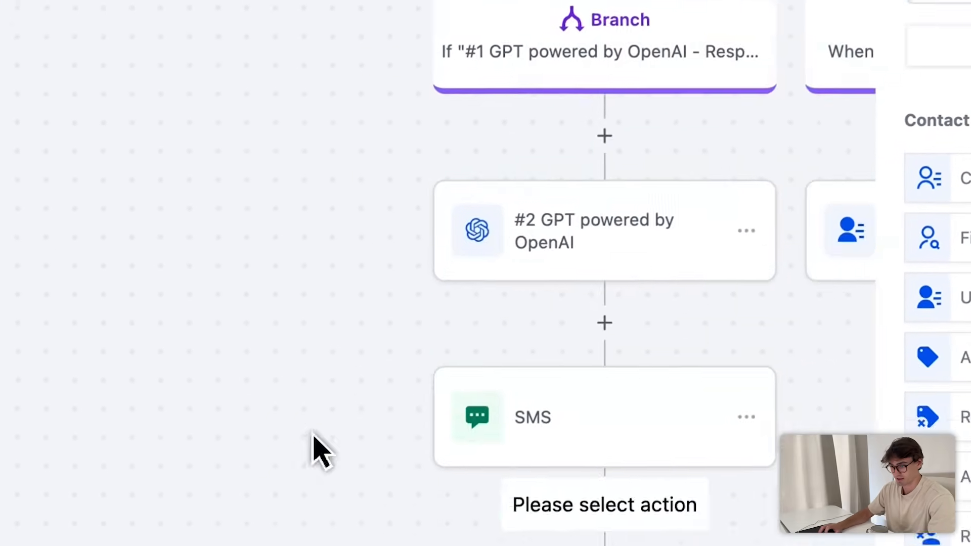
scroll(488, 503, "down", 2)
left_click(663, 236)
type("wa")
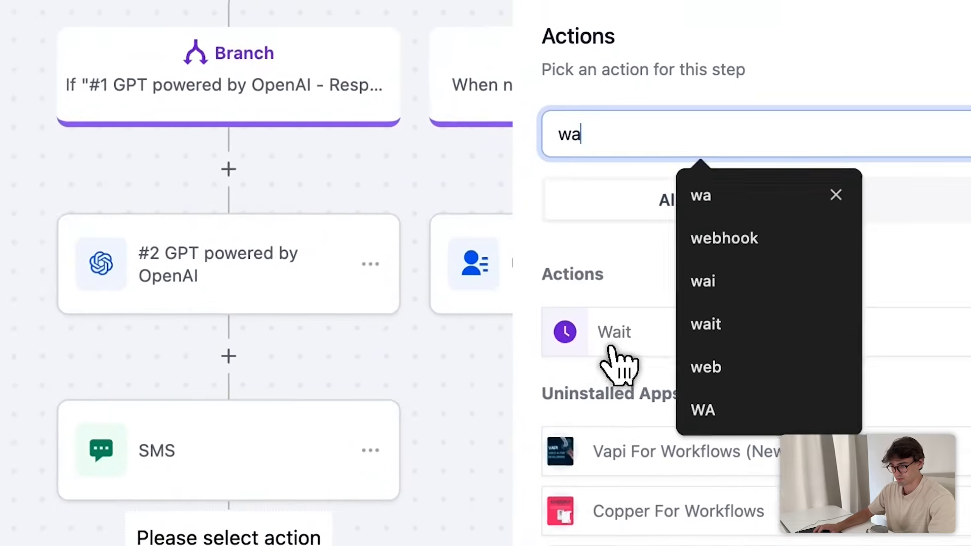
left_click(696, 230)
- Keep Time Delay as the wait type, enter 7, and save the workflow
left_click(353, 215)
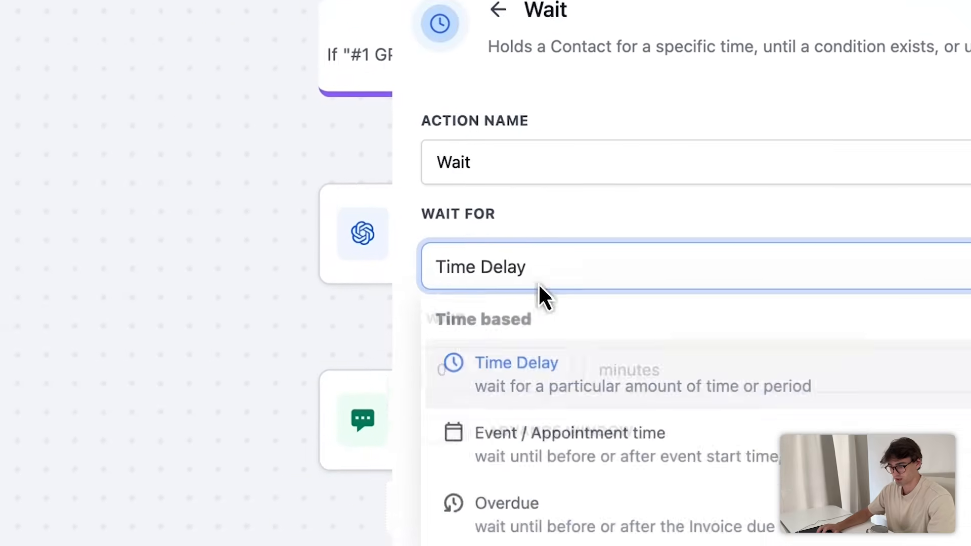
key("Escape")
type("7")
left_click(752, 329)
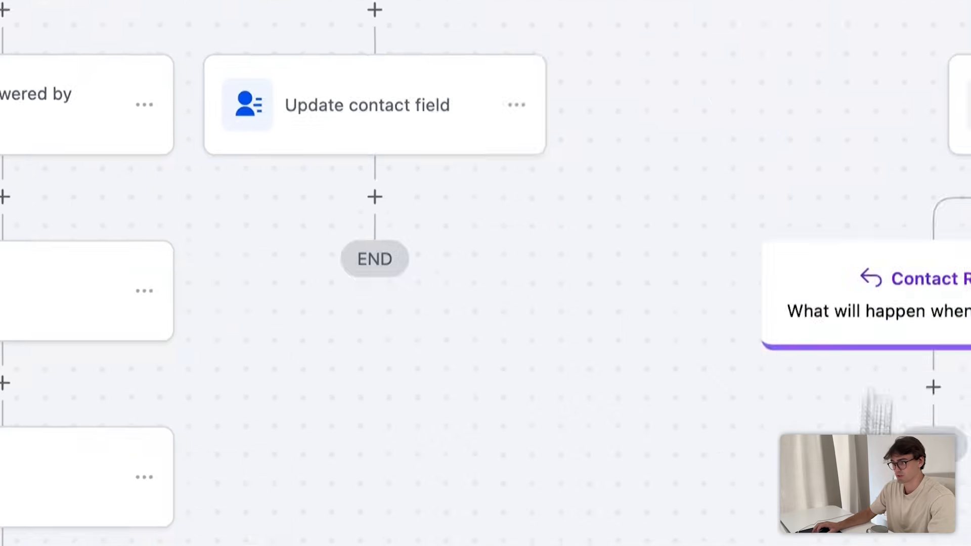
left_click(900, 130)
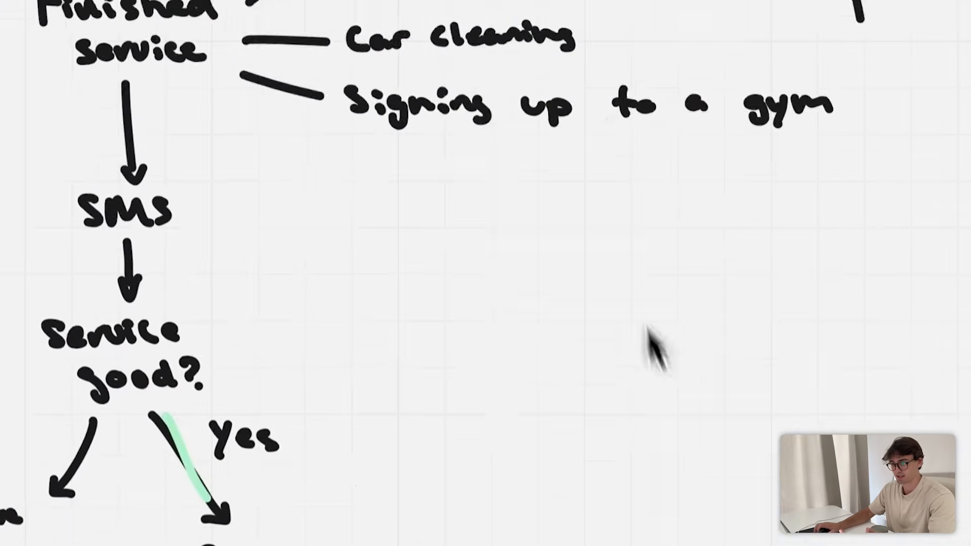
left_click_drag(364, 64, 587, 57)
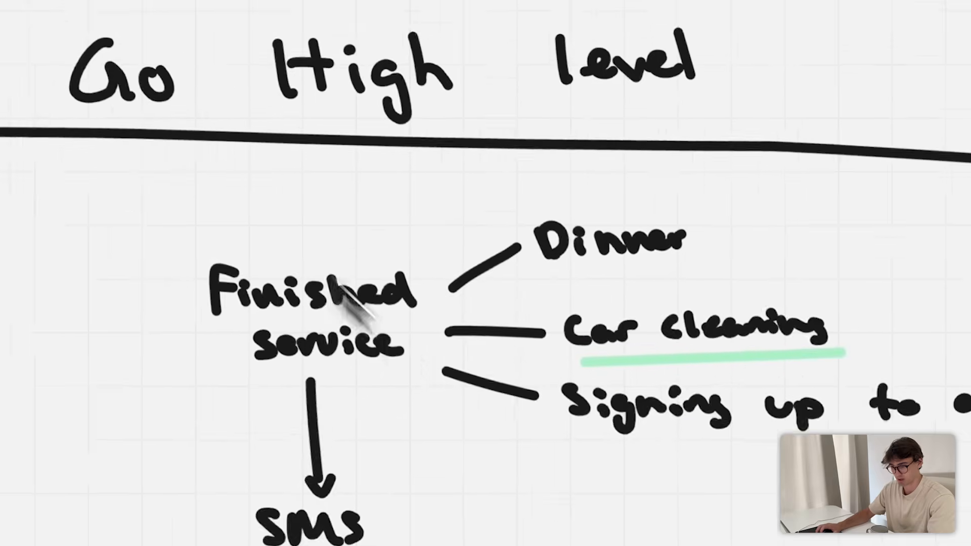
left_click(214, 53)
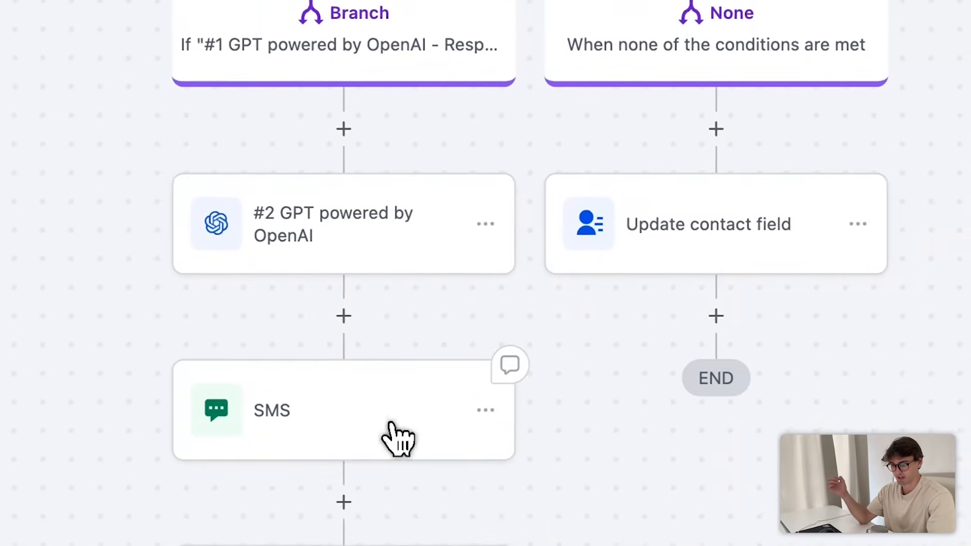
- Change the Wait step's delay from 7 to 60 days and save the workflow
left_click(437, 451)
left_click(468, 470)
double_click(357, 379)
type("2")
left_click(669, 374)
left_click(470, 423)
left_click(475, 368)
left_click(458, 508)
double_click(335, 270)
type("60")
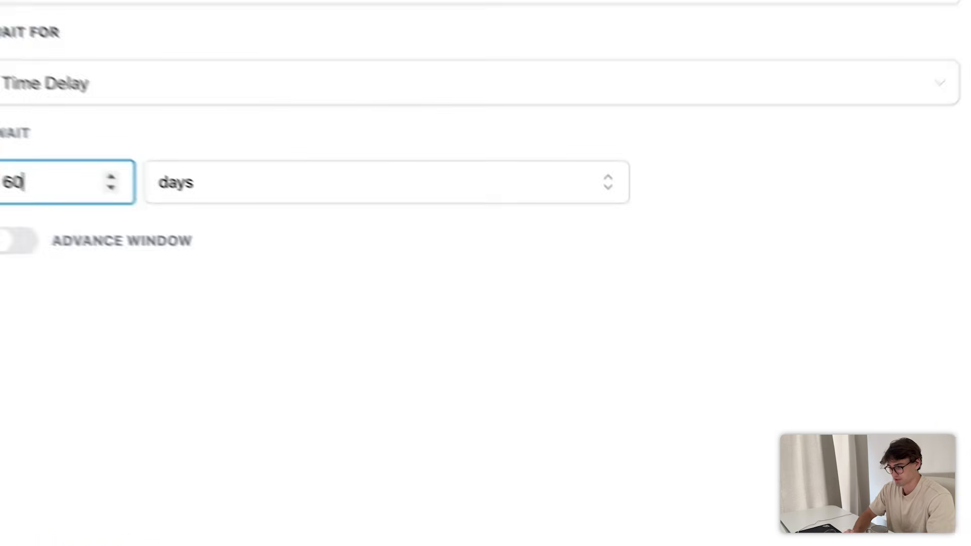
left_click(890, 543)
left_click(897, 110)
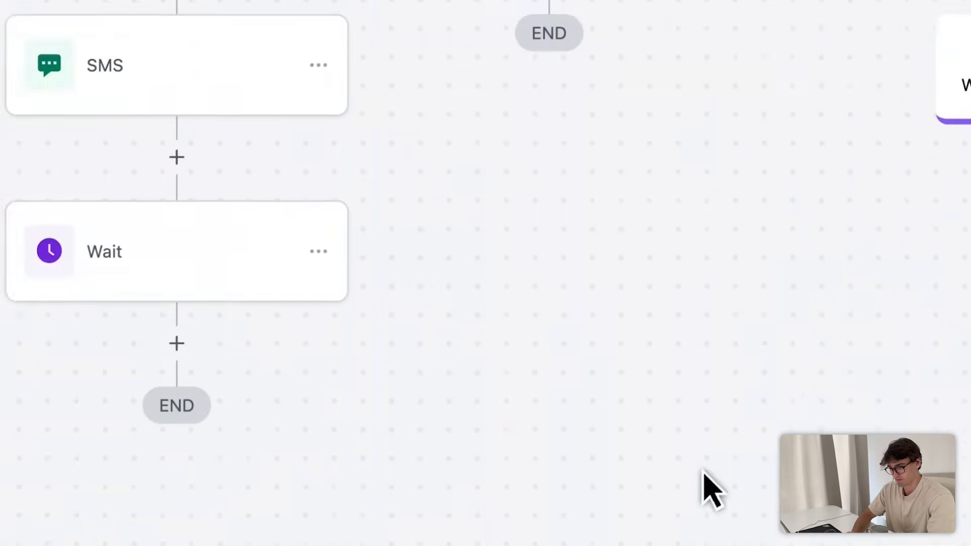
- Add a Send SMS step below the 60-day Wait
left_click(177, 343)
type("SMS")
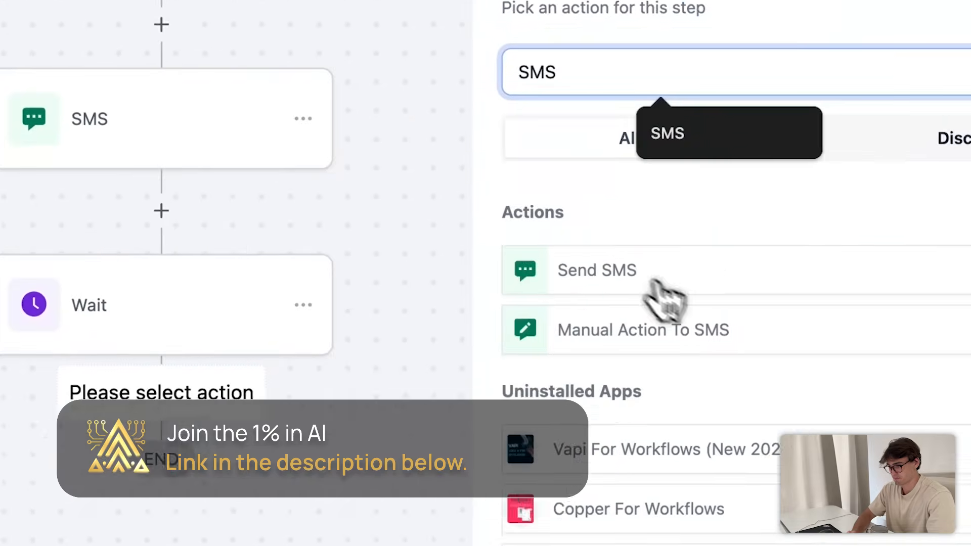
left_click(657, 282)
- Write a message greeting the contact by First Name and offering 20% off their next detail
left_click(672, 384)
type("hety")
key("BackSpace")
key("BackSpace")
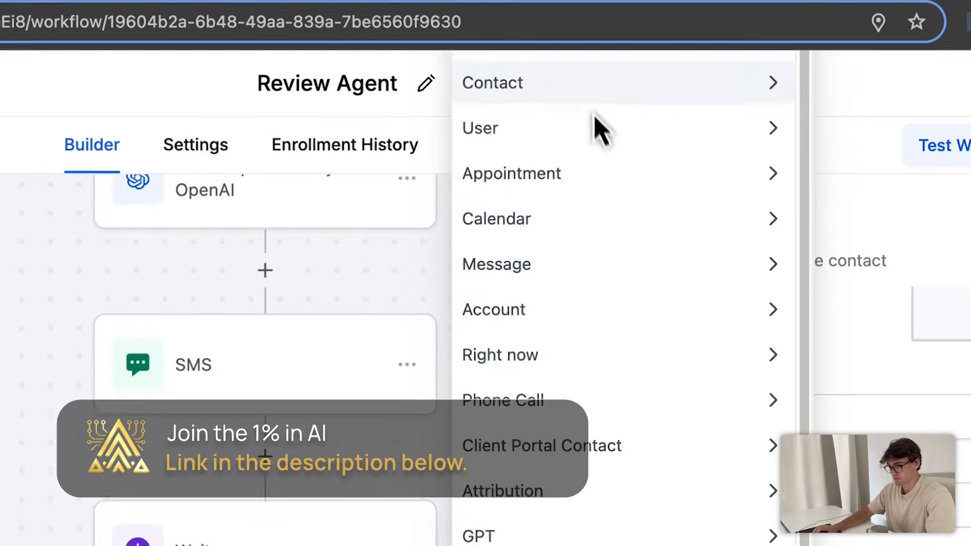
left_click(594, 91)
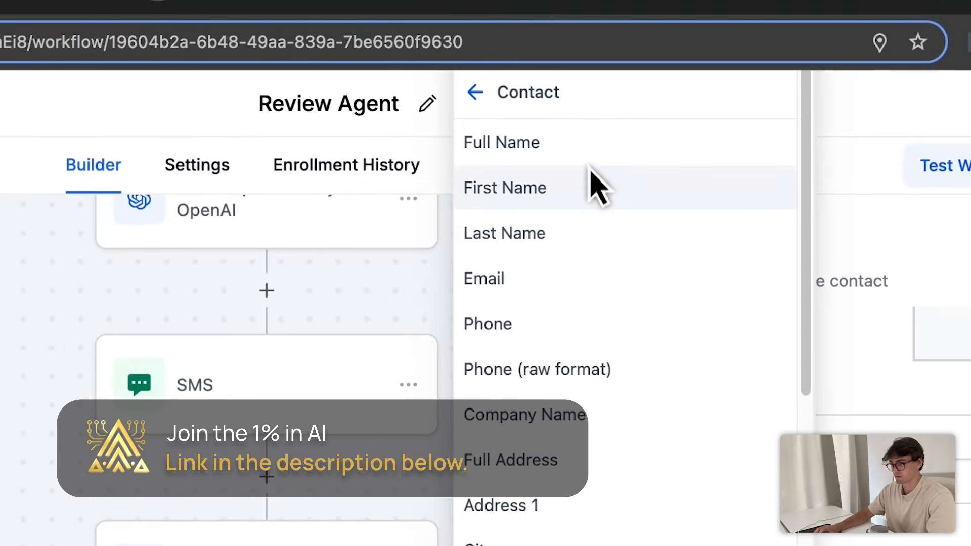
left_click(592, 172)
type(",")
key("Return")
key("Return")
type("Since it")
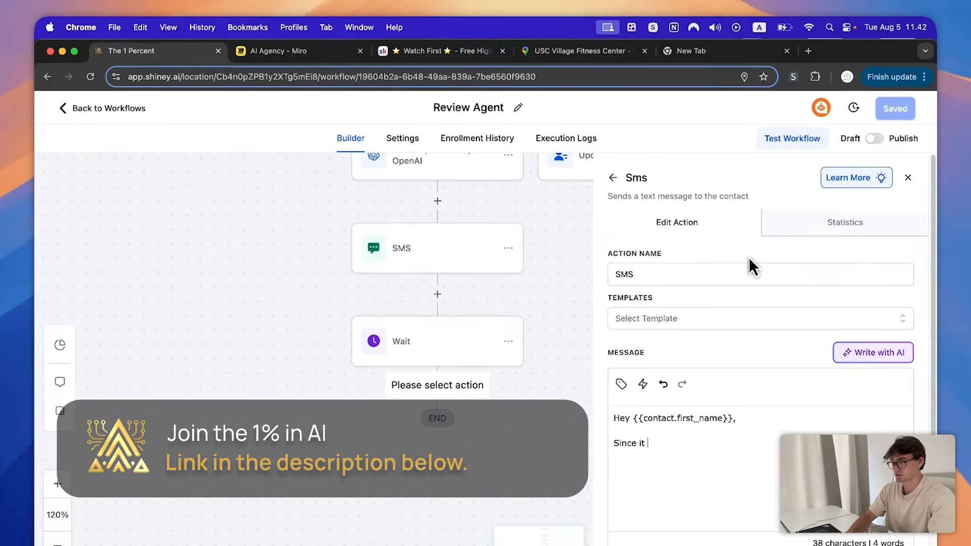
key("BackSpace")
key("BackSpace")
key("BackSpace")
type("you liked our last detail...")
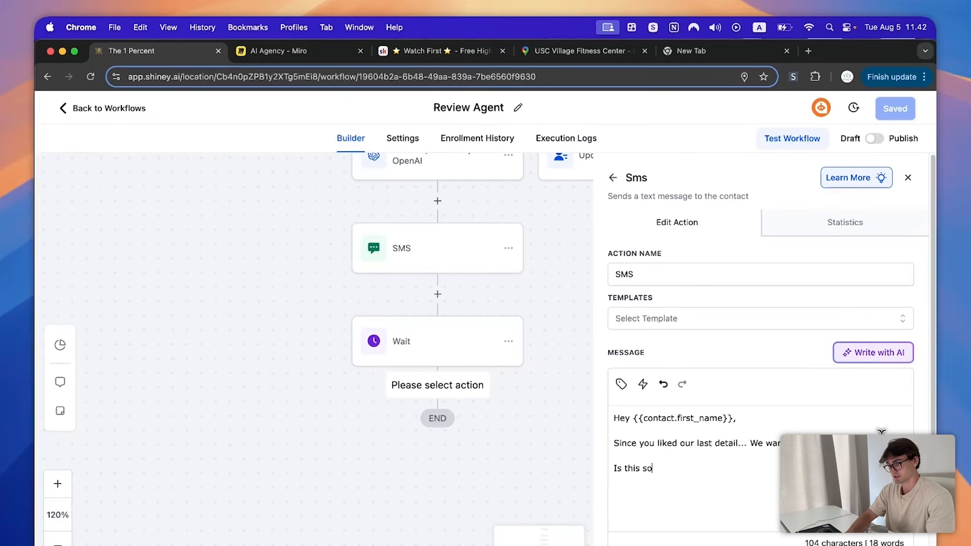
type("mething")
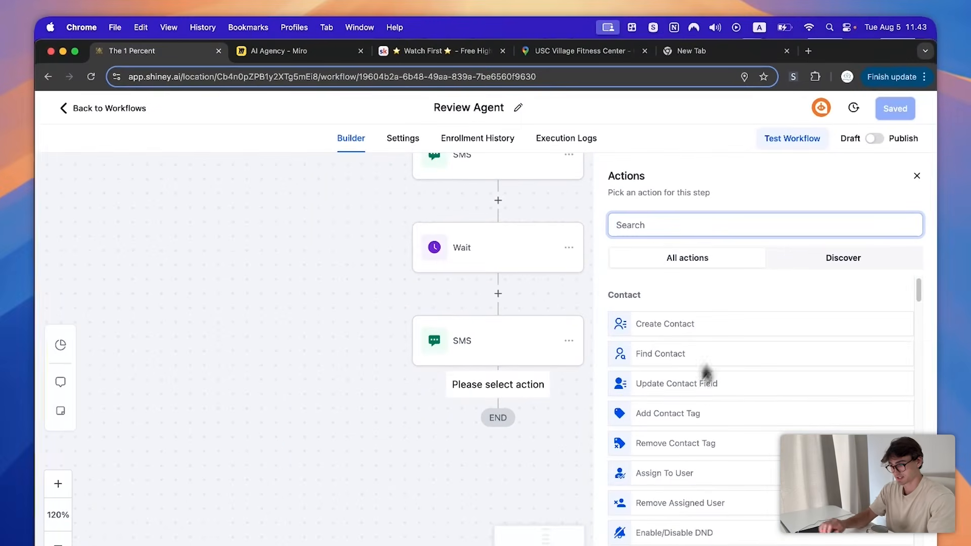
- Add a GPT step asking yes/no whether {{message.body}} shows interest in another car detail
type("chat")
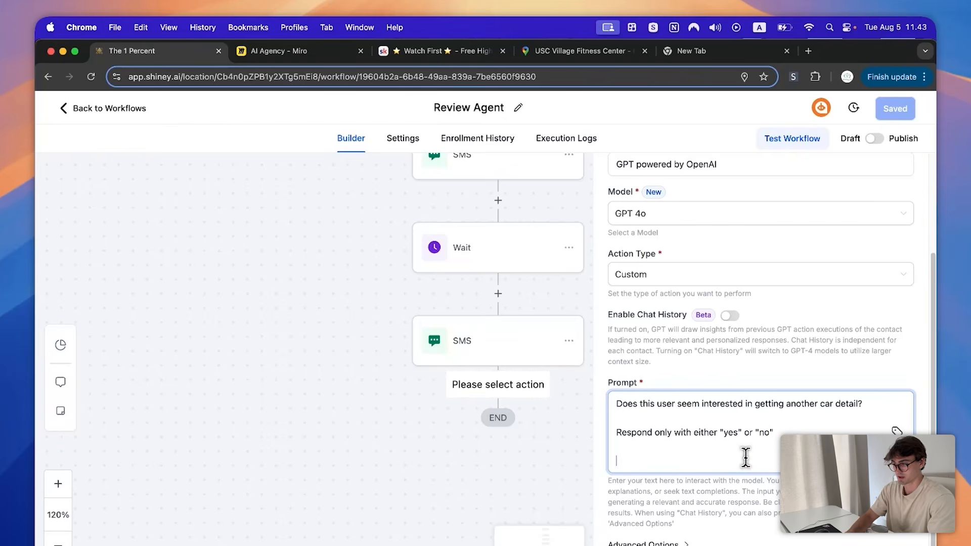
left_click(897, 431)
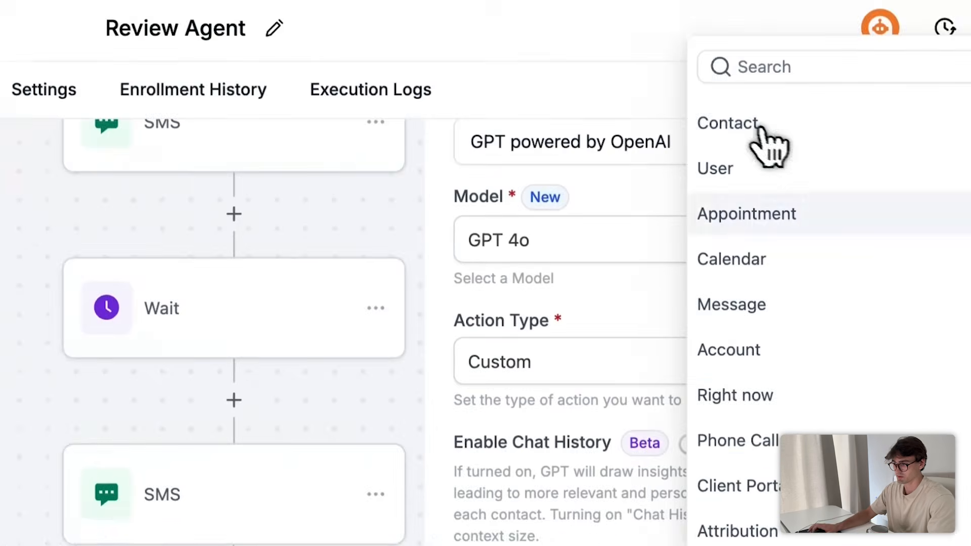
scroll(823, 321, "down", 1)
scroll(814, 384, "up", 1)
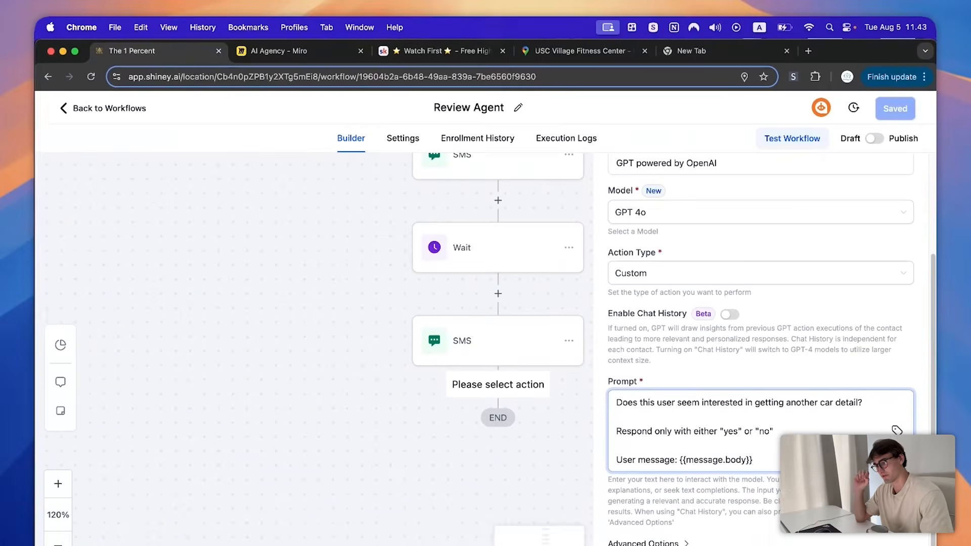
left_click(123, 247)
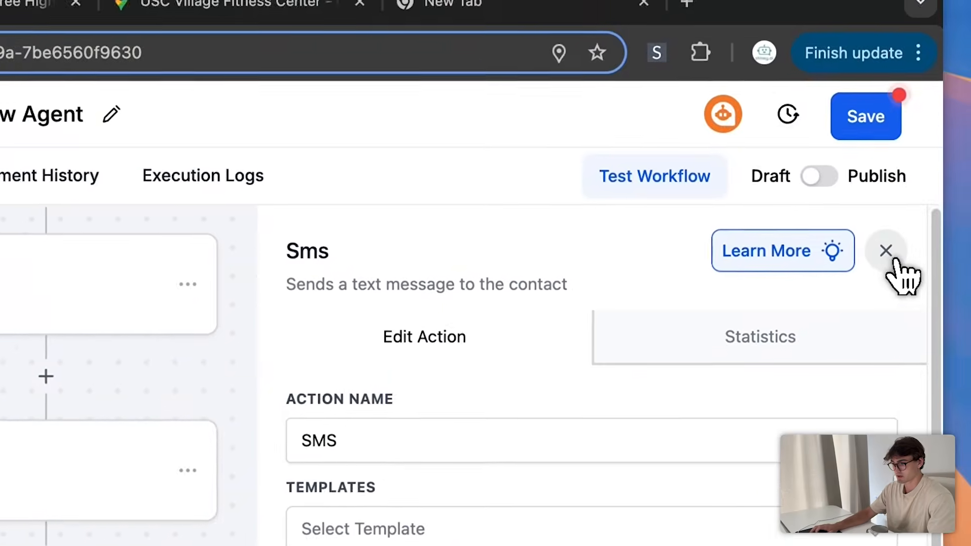
- Begin a wait-for-reply step below the second SMS, then discard it unsaved
left_click(900, 214)
left_click(143, 528)
type("wai")
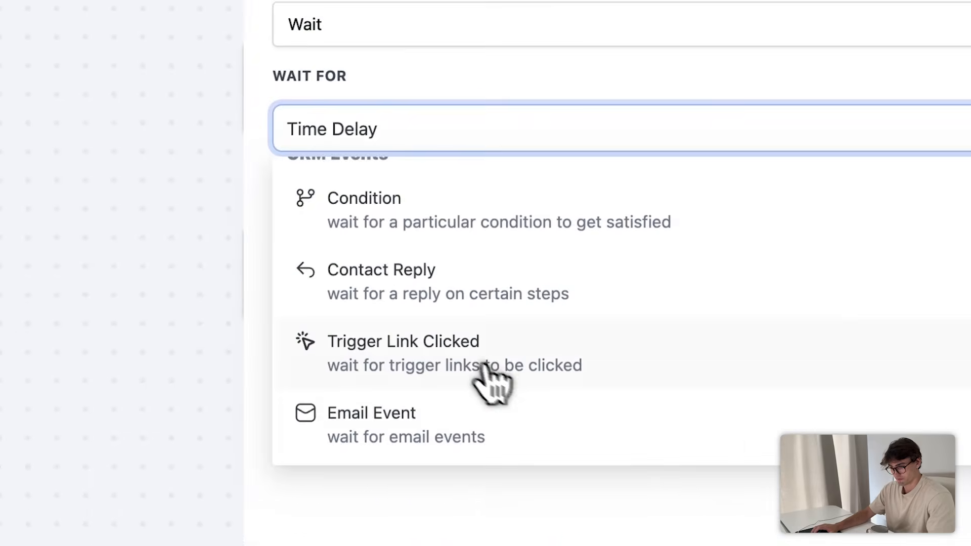
left_click(480, 288)
left_click(263, 252)
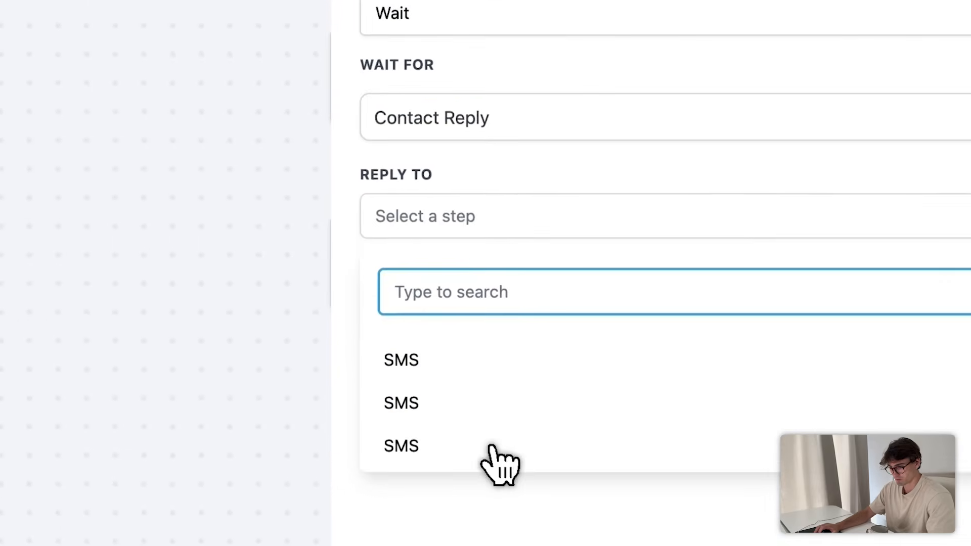
left_click(962, 161)
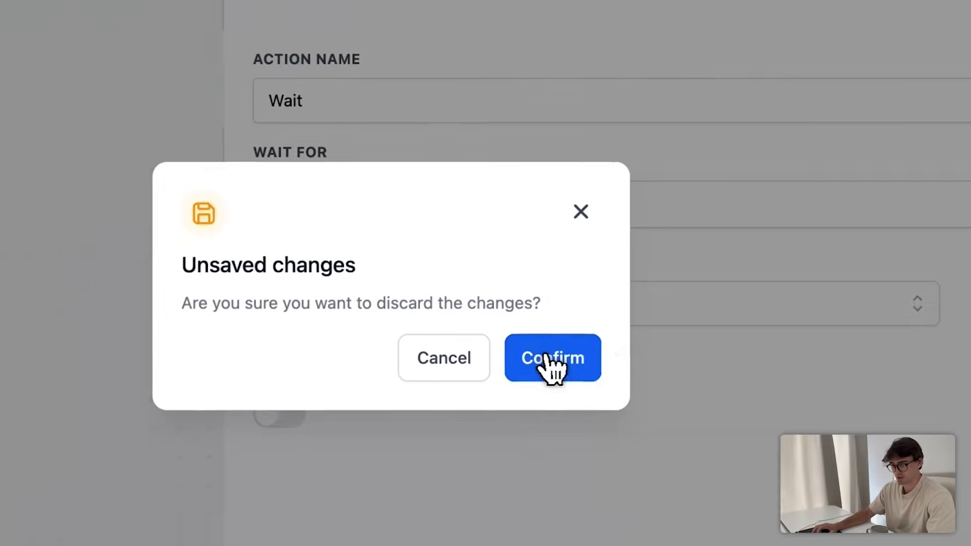
left_click(546, 372)
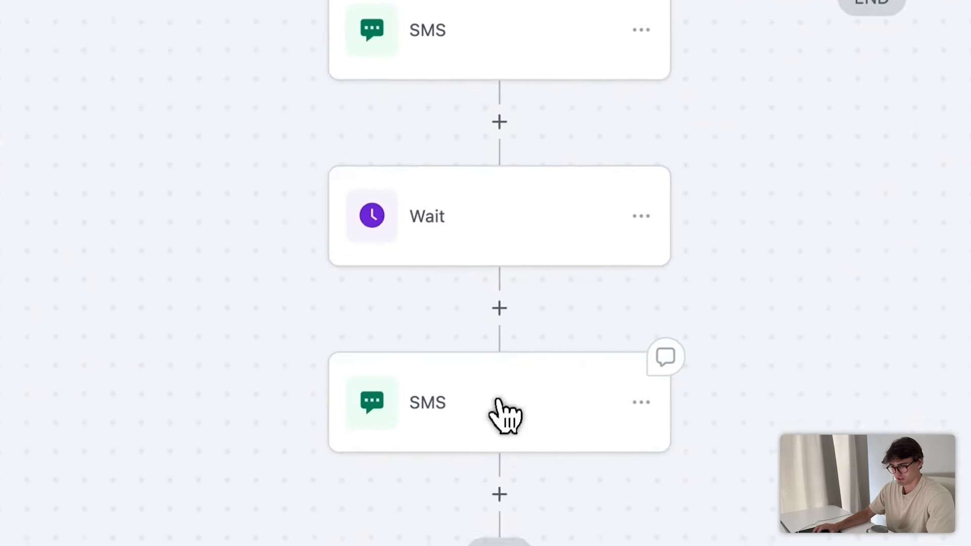
- Rename the last SMS step to 'SMS 3' and save it
left_click(493, 446)
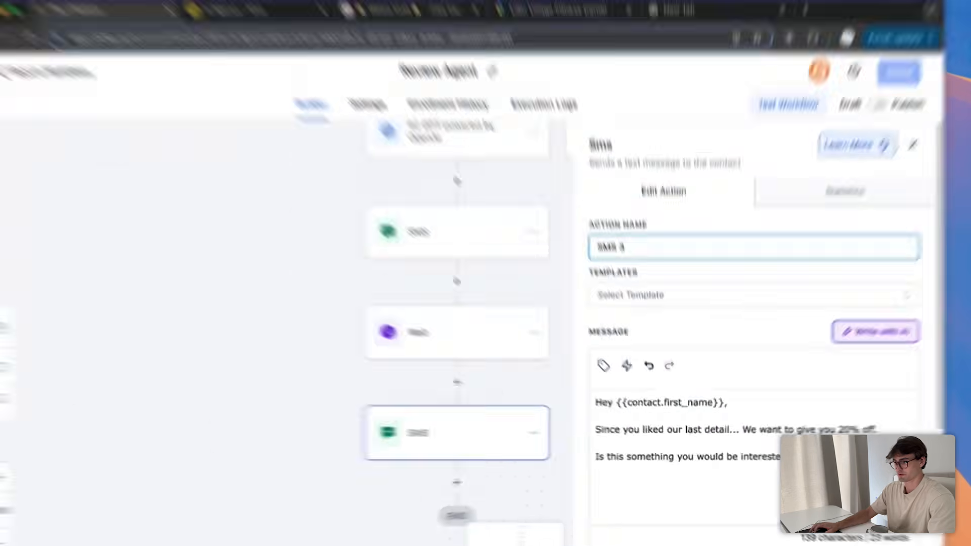
left_click(878, 539)
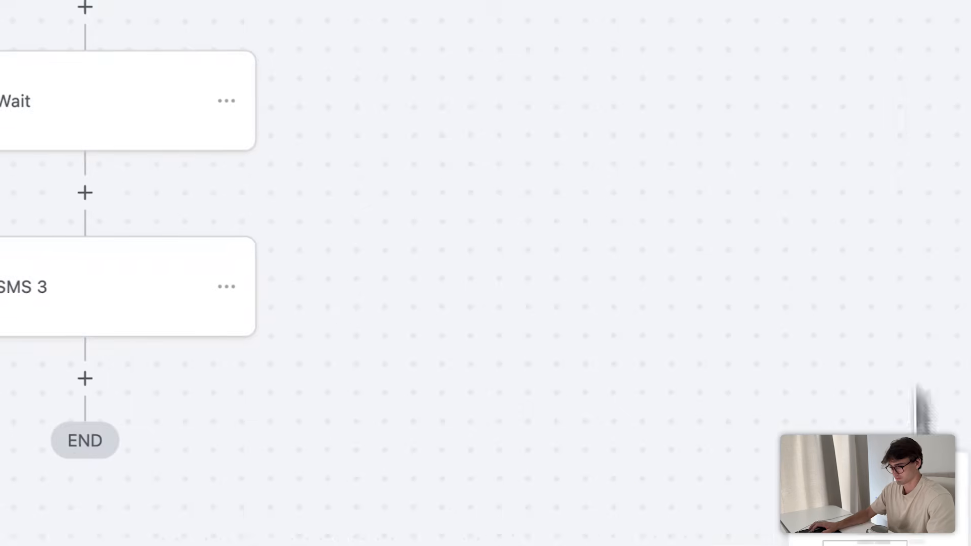
left_click(329, 391)
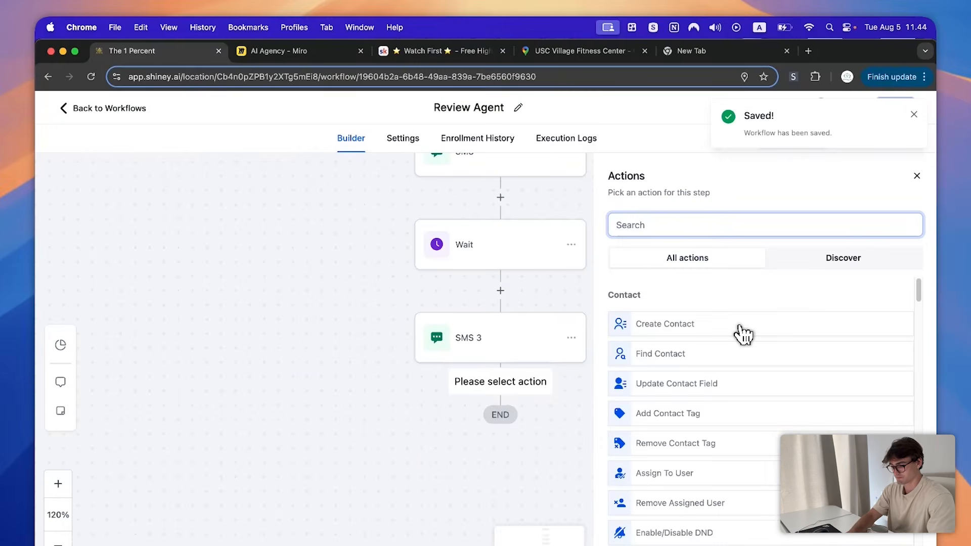
- Add a Wait step that waits for the contact's reply to SMS 3 and save it
type("wait")
left_click(723, 325)
left_click(621, 303)
left_click(572, 404)
left_click(551, 353)
left_click(529, 469)
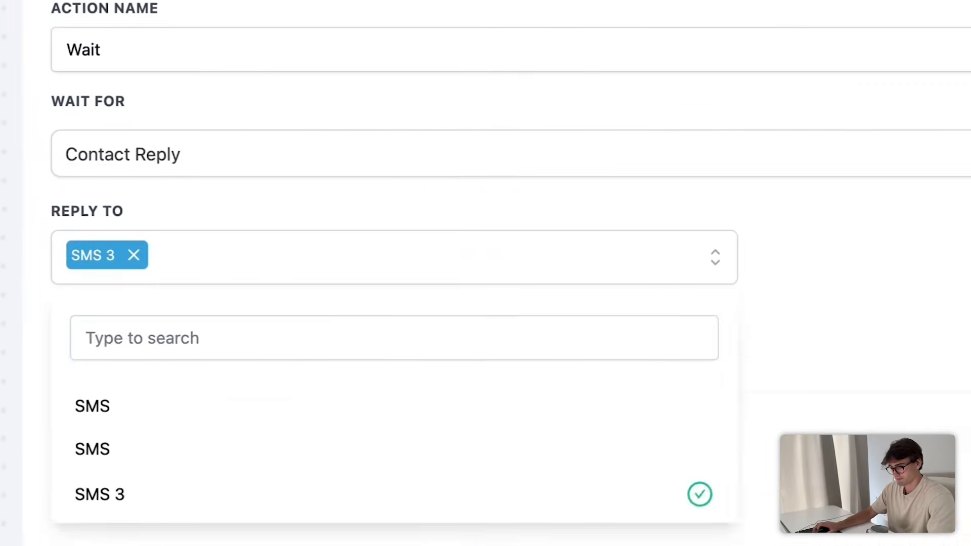
left_click(855, 349)
left_click(879, 531)
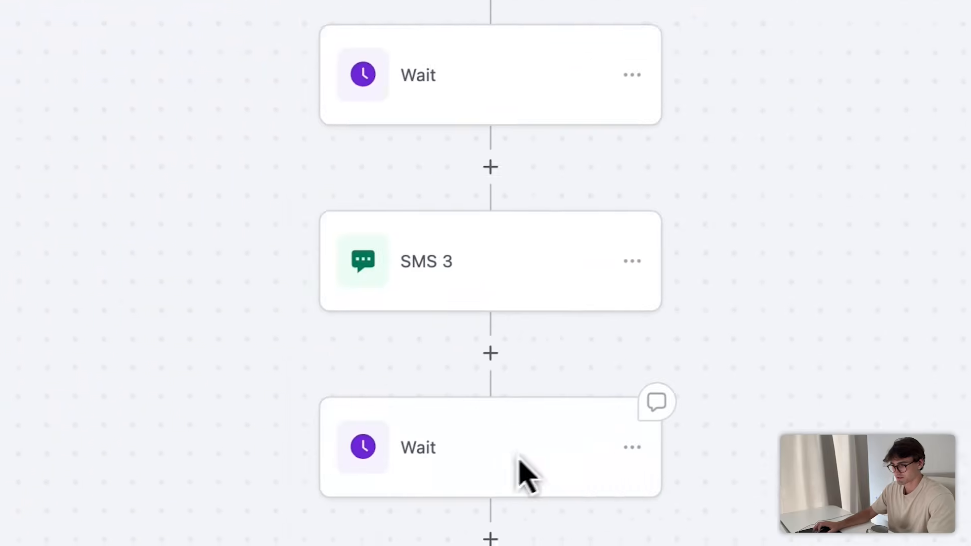
- Leave the Wait step's timeout off, deleting the timeout branch that was briefly turned on
left_click(521, 461)
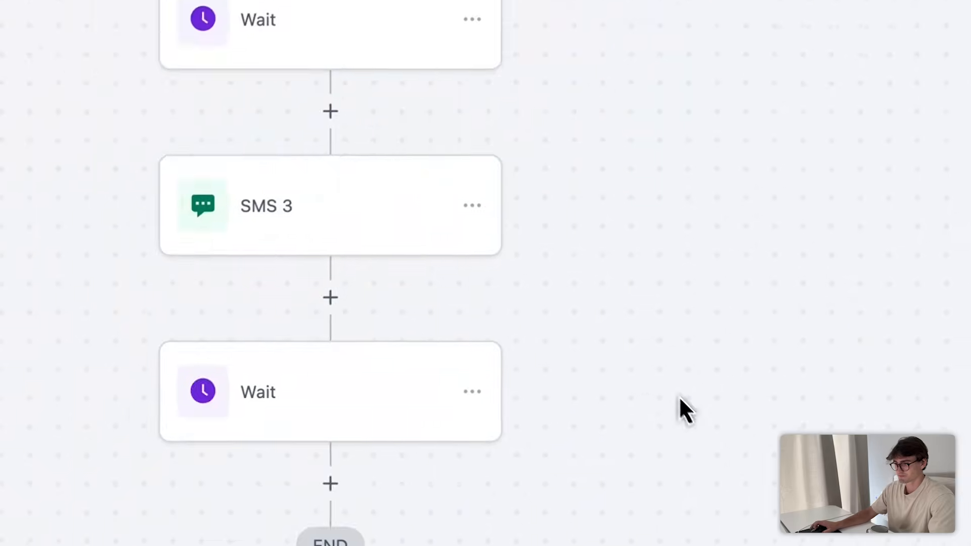
left_click(520, 374)
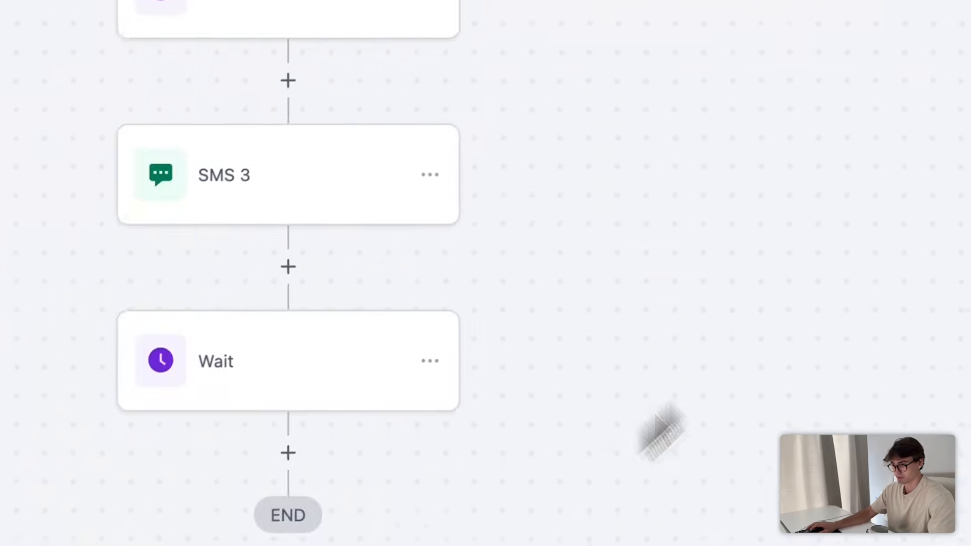
left_click(575, 428)
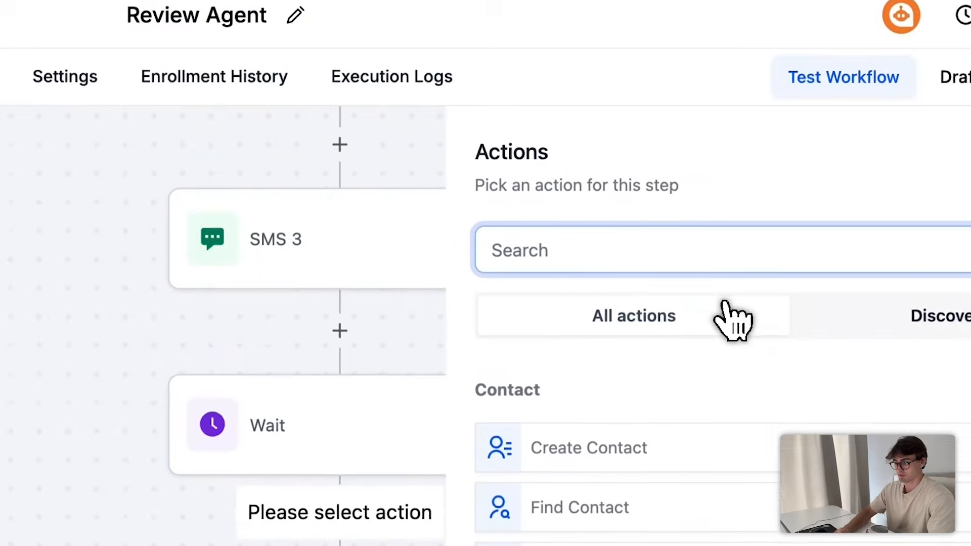
type("i")
key("BackSpace")
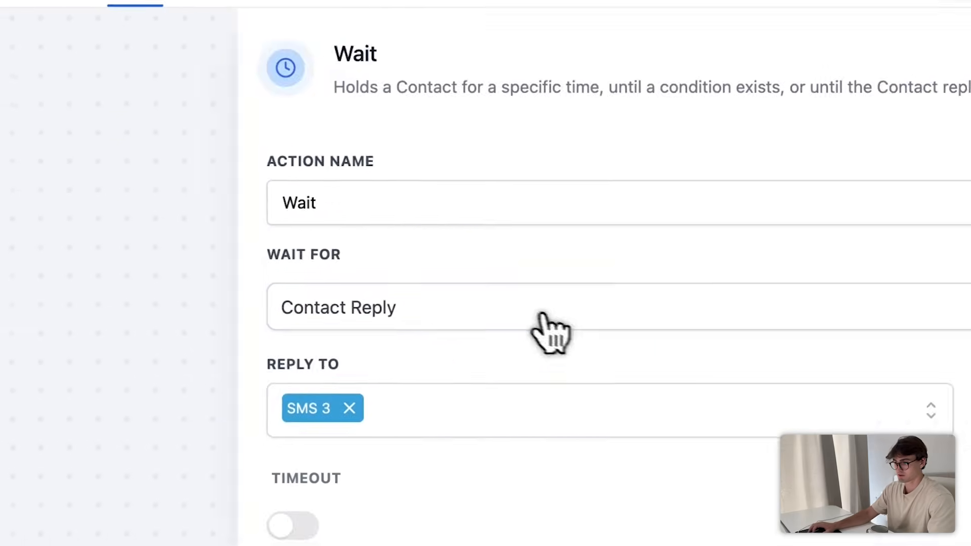
left_click(445, 343)
left_click(436, 414)
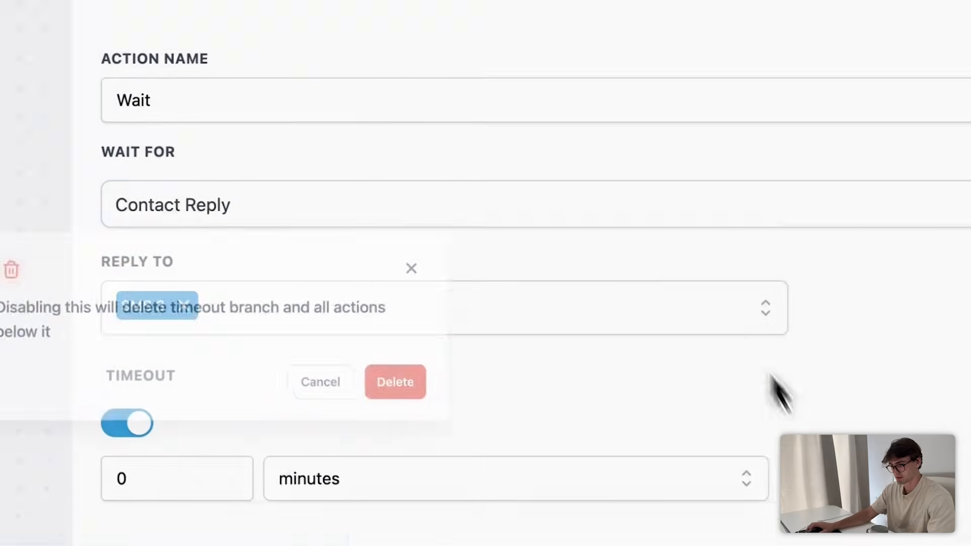
left_click(399, 435)
left_click(696, 351)
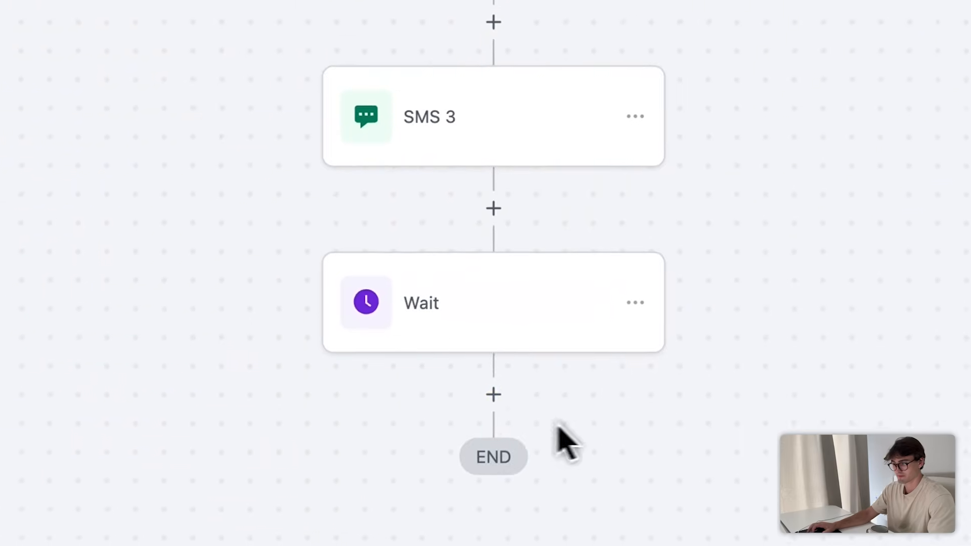
- Add a GPT powered by OpenAI step below the reply Wait
left_click(493, 395)
type("gpt")
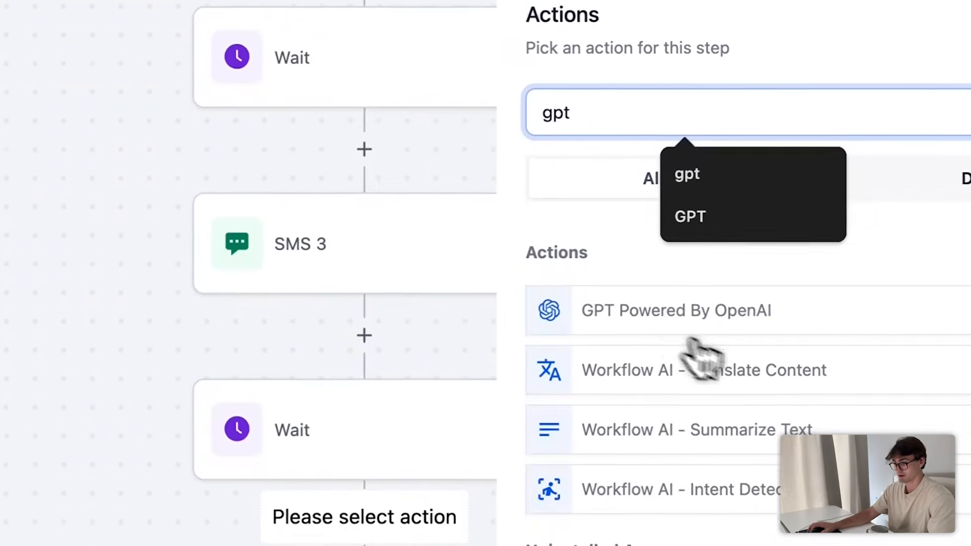
left_click(690, 319)
scroll(678, 537, "down", 3)
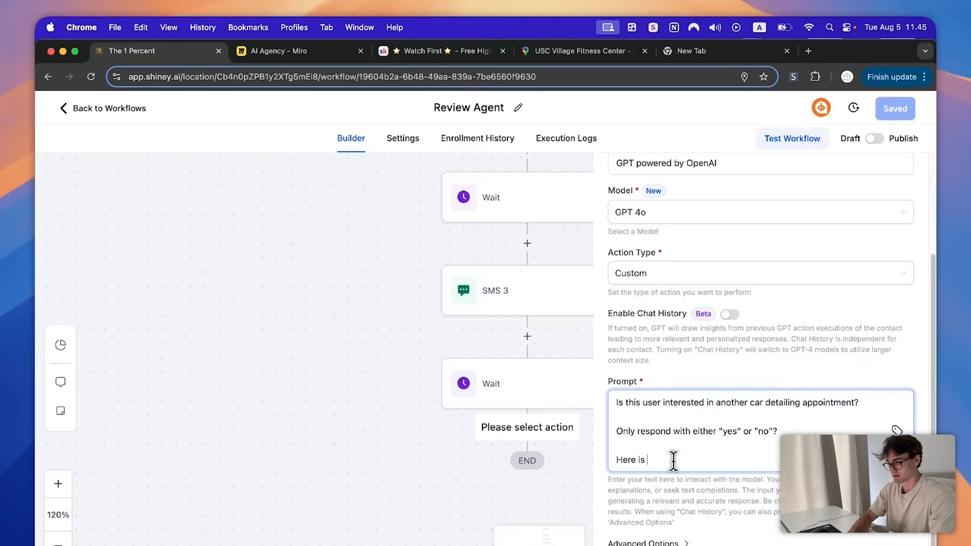
- Insert the incoming message body value into the GPT prompt
type("e:")
left_click(896, 430)
left_click(774, 126)
type("mes")
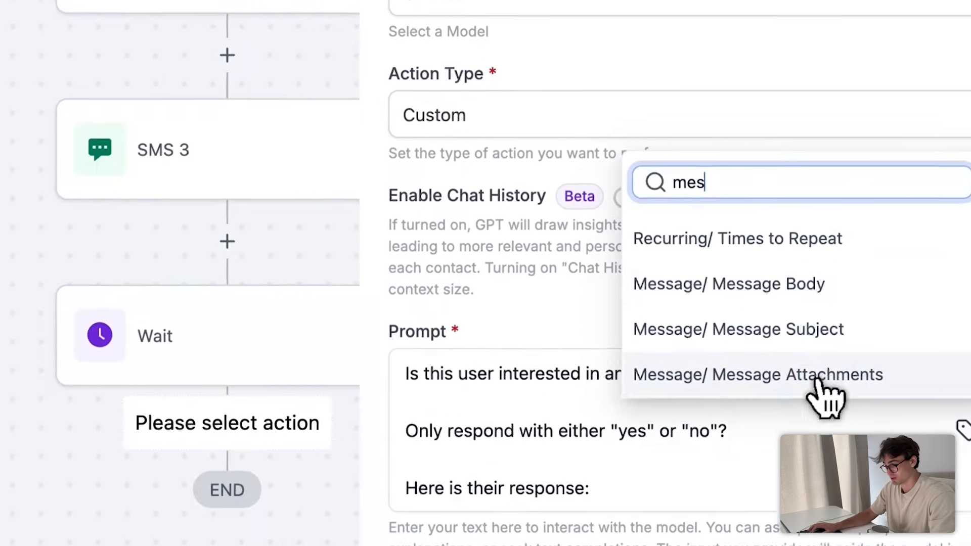
left_click(789, 284)
- End the prompt with a new line: 'Respond only with either "yes" or "no":'
left_click(605, 531)
left_click(835, 529)
key("Return")
key("Return")
type("Respond only with either \"yes\" or \"no")
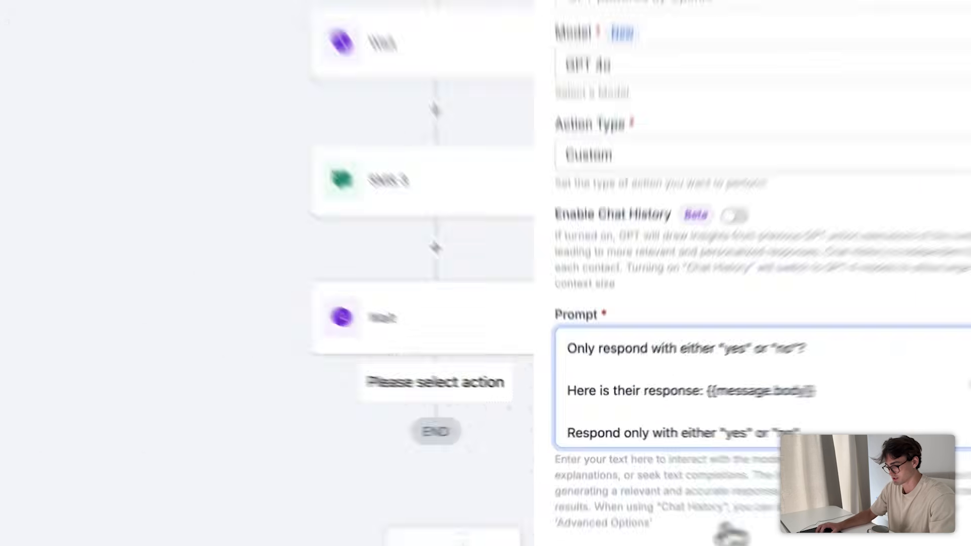
left_click(683, 542)
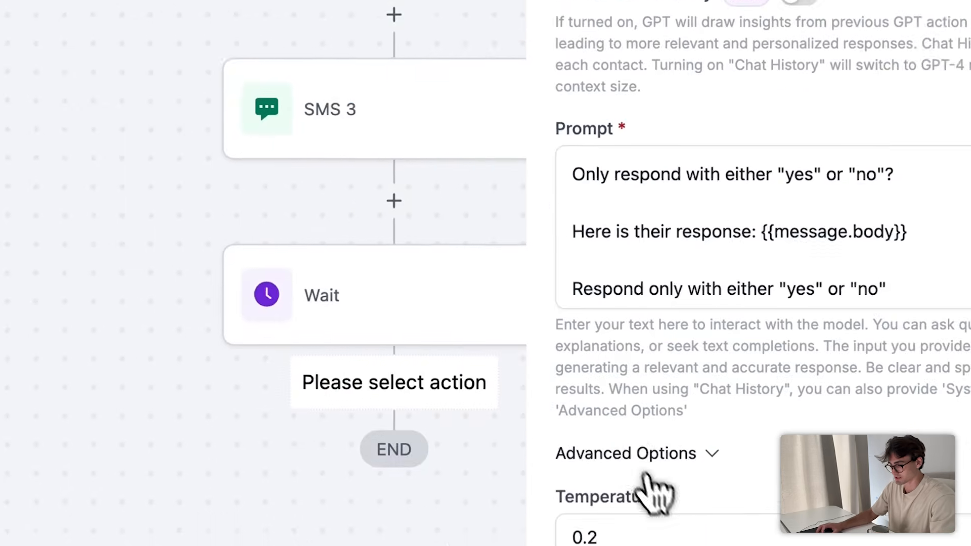
scroll(809, 520, "up", 2)
scroll(905, 488, "up", 1)
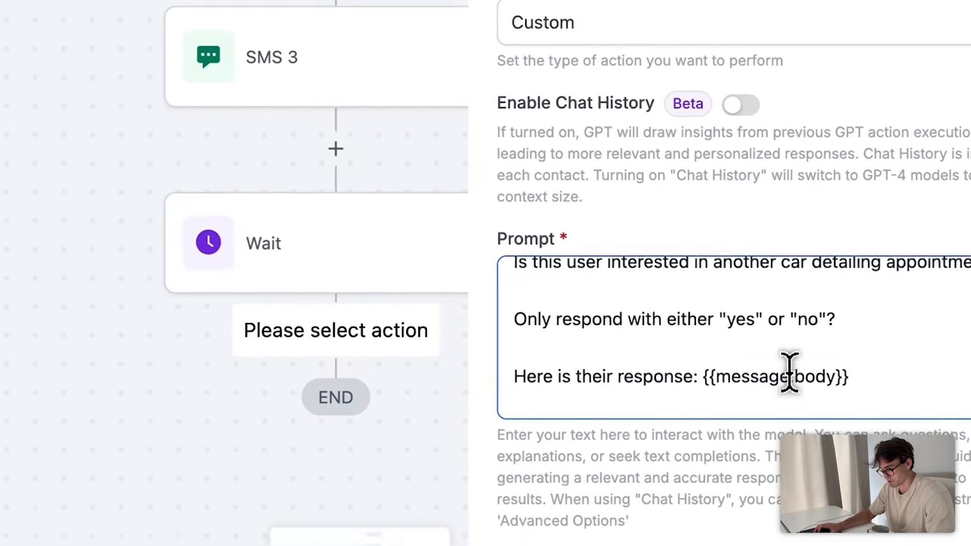
scroll(923, 482, "down", 1)
type(":")
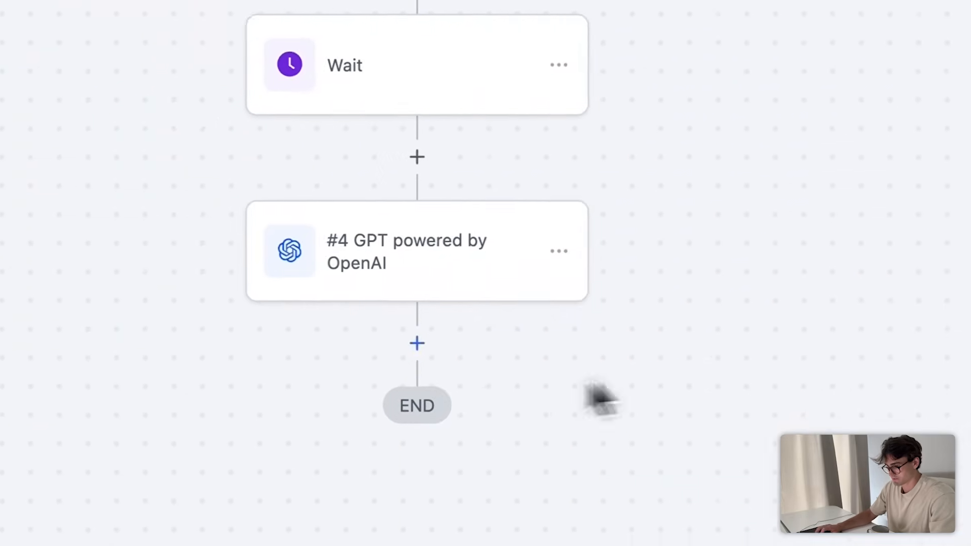
- Add an If / Else condition after the GPT step that tests the #4 GPT response
left_click(416, 342)
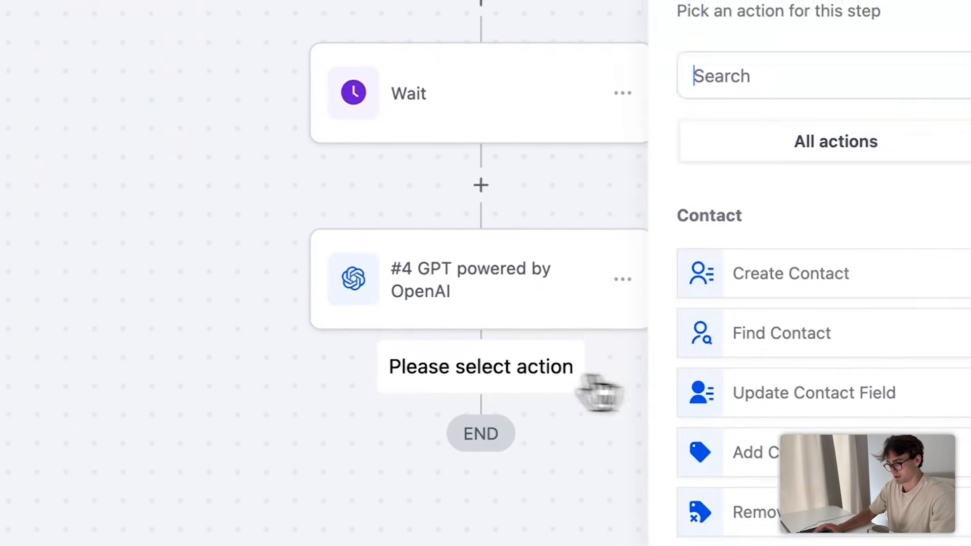
type("if")
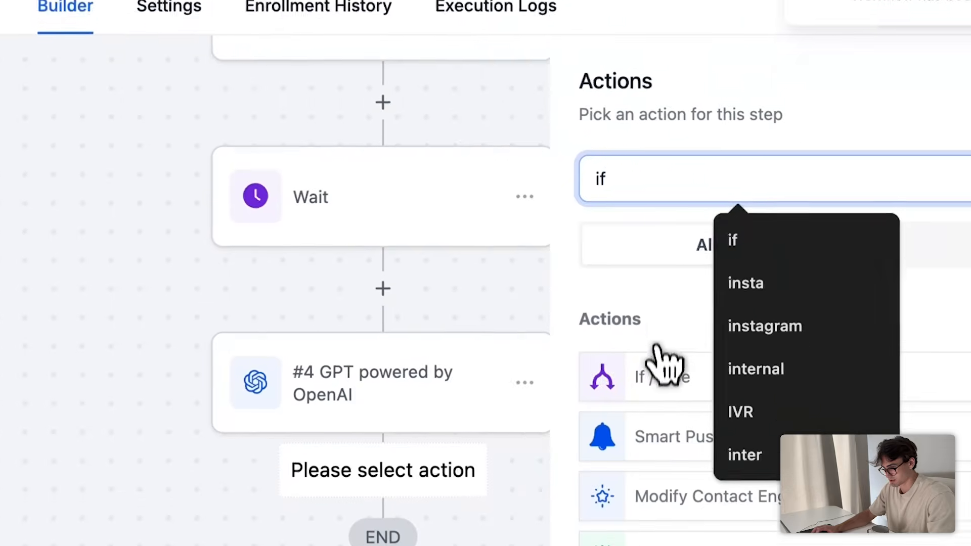
left_click(655, 369)
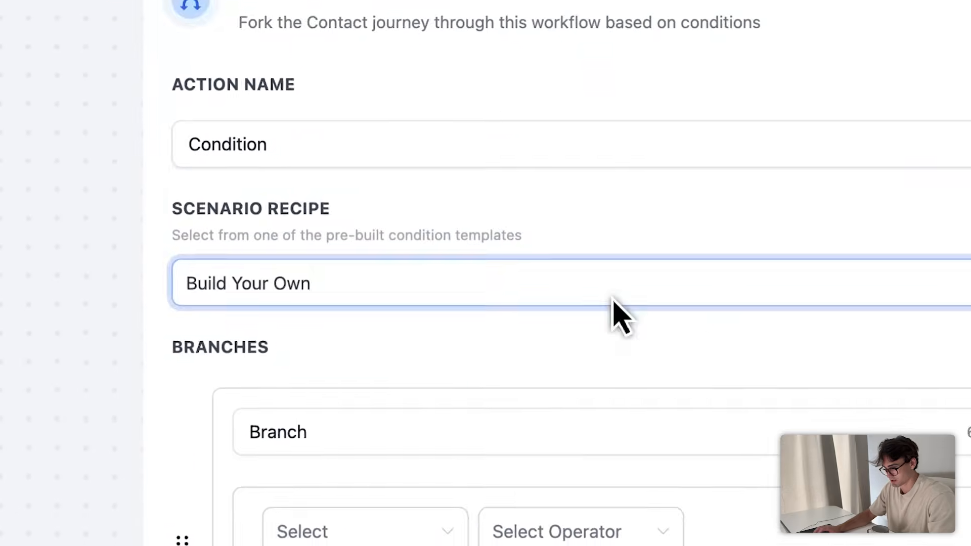
left_click(526, 191)
scroll(572, 311, "down", 6)
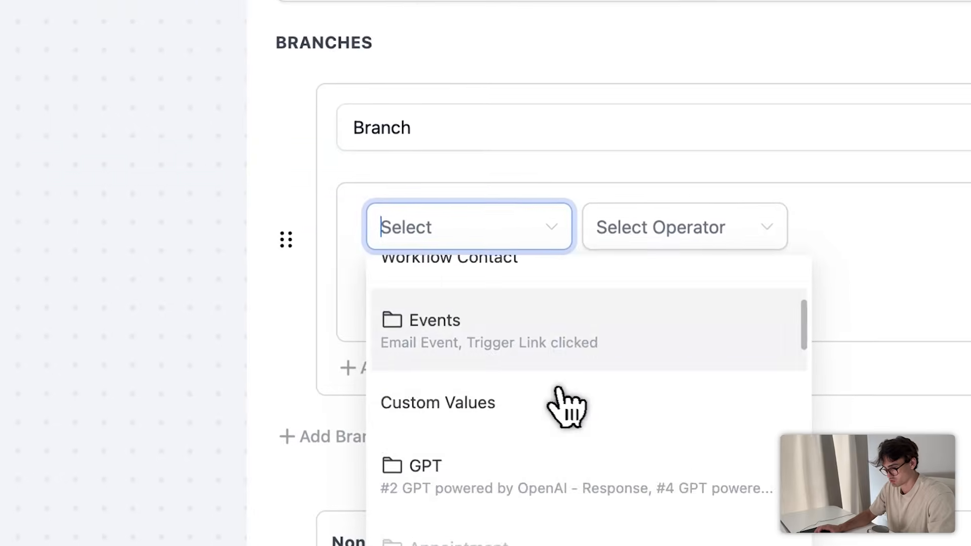
left_click(529, 316)
left_click(479, 354)
- Set the condition's comparison to Contains and save it
left_click(627, 233)
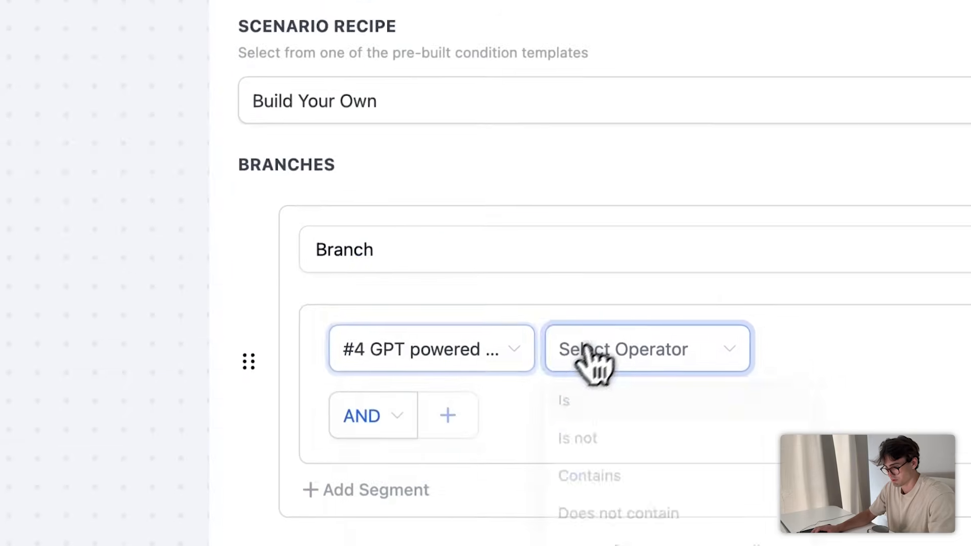
left_click(687, 278)
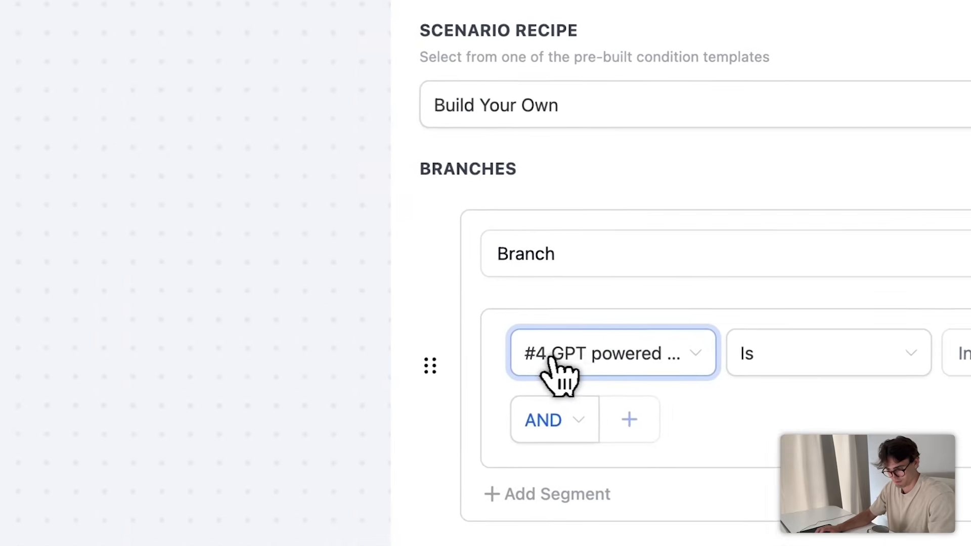
left_click(840, 361)
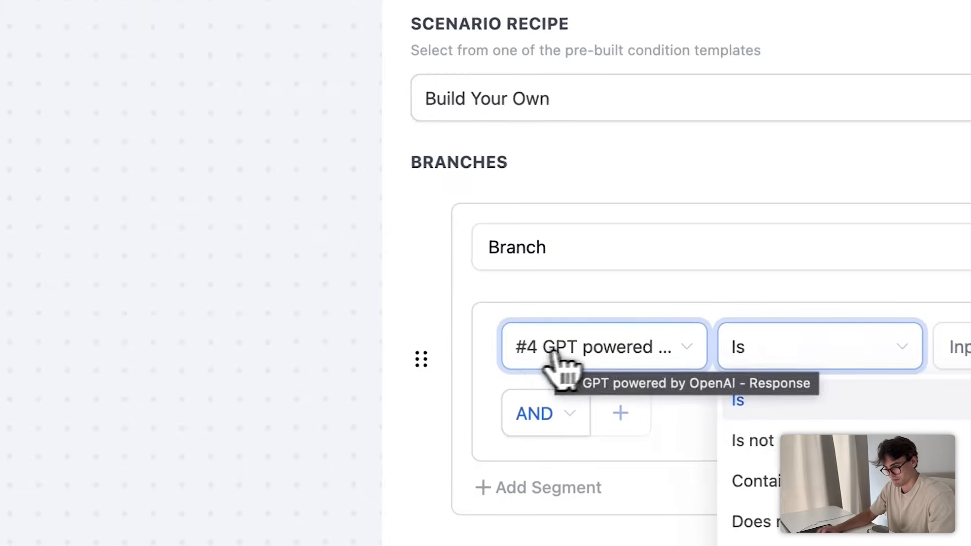
left_click(728, 422)
left_click(827, 353)
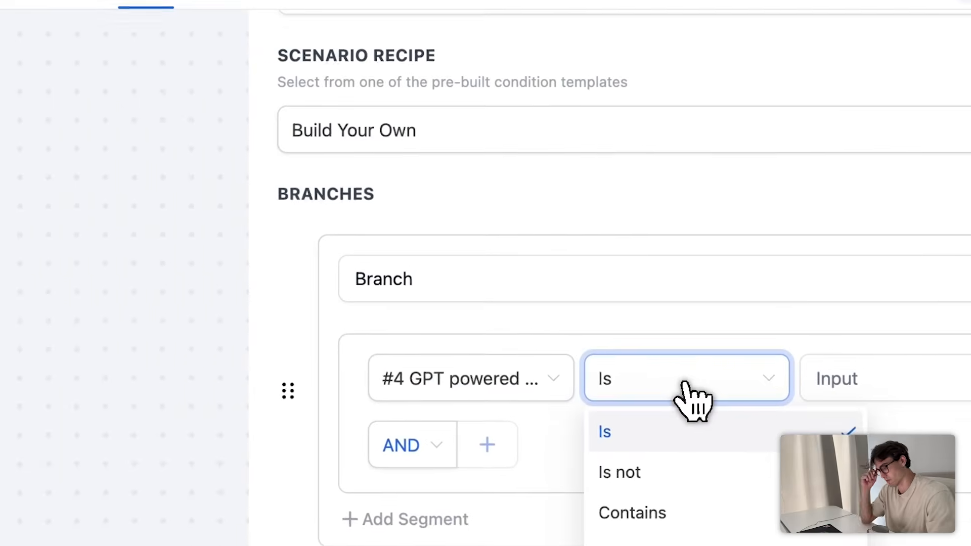
left_click(545, 375)
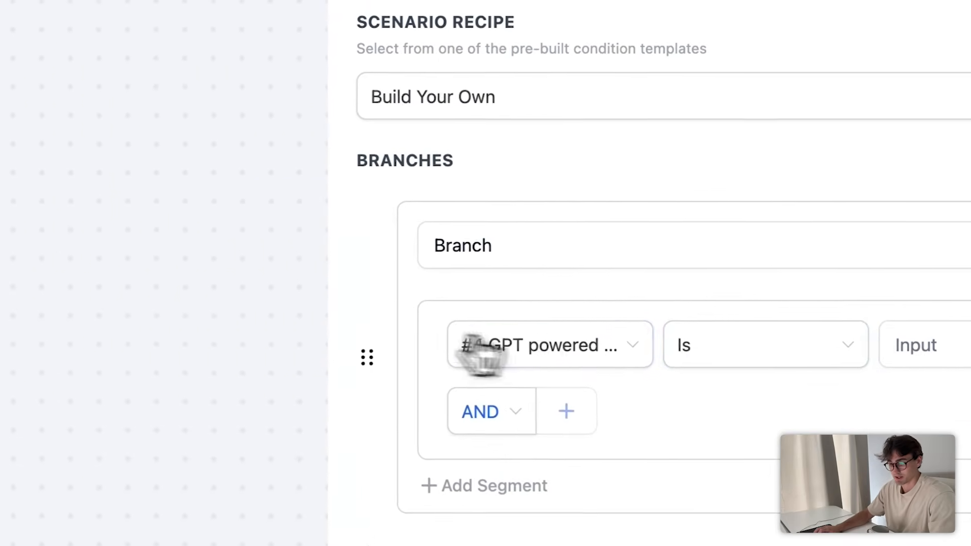
left_click(718, 344)
left_click(743, 473)
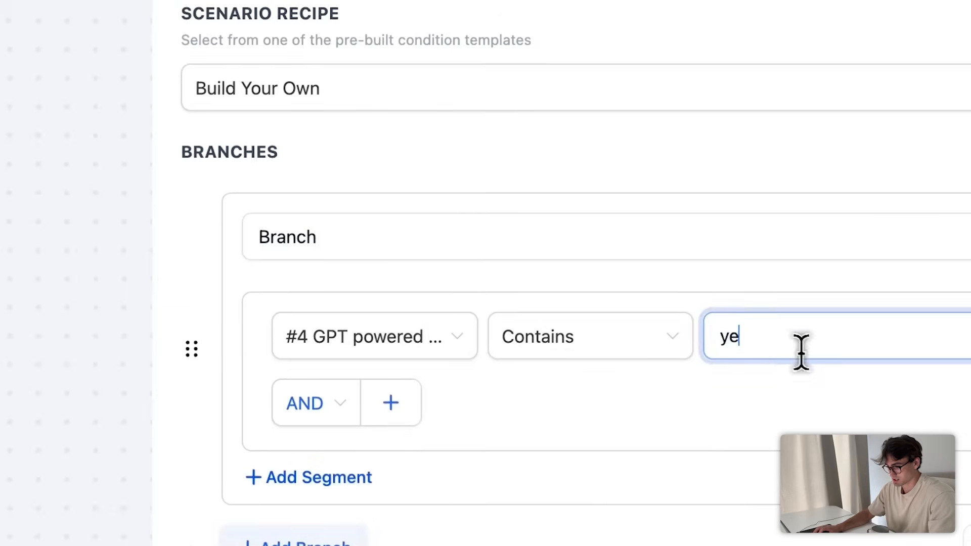
left_click(870, 544)
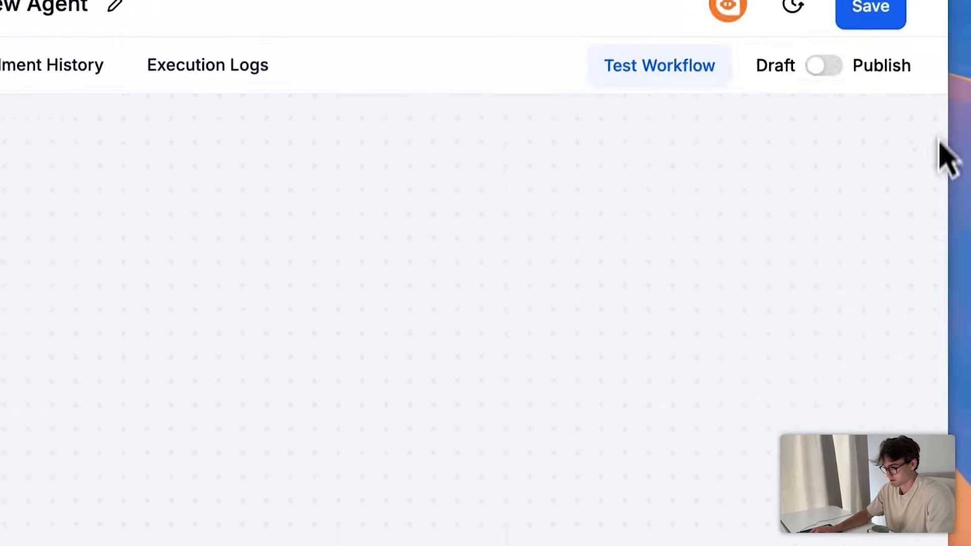
scroll(785, 440, "down", 20)
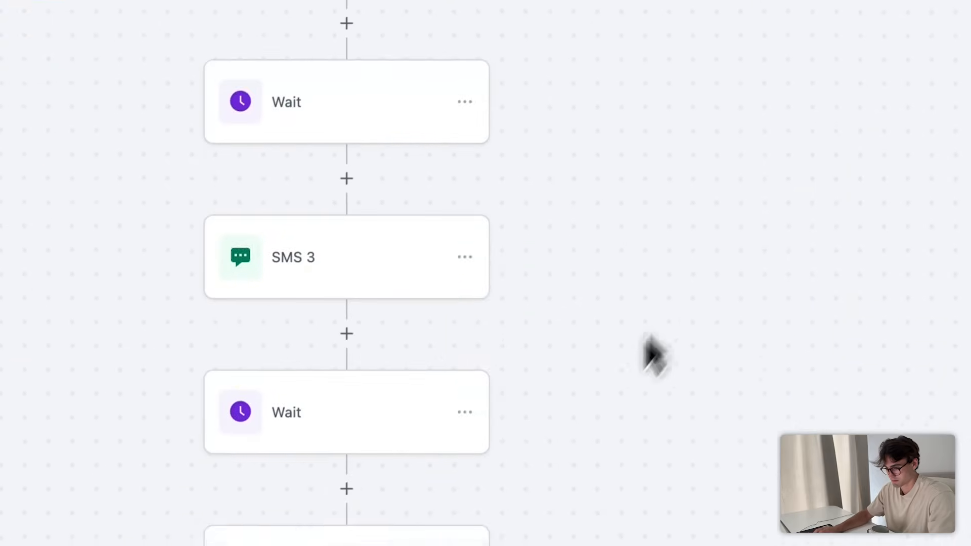
- Add a Send SMS action under the yes branch and begin the message 'You can book an appointment here:'
left_click(474, 400)
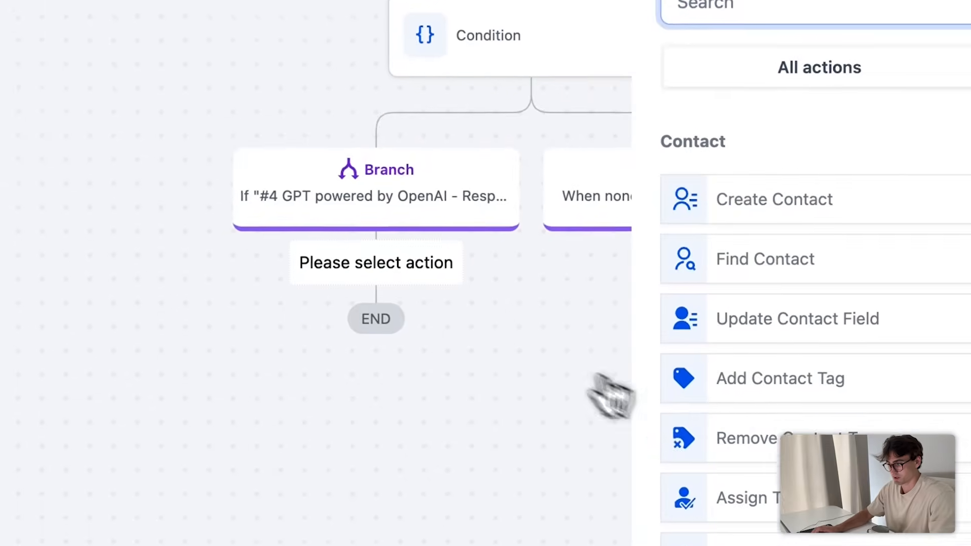
type("SMS")
left_click(689, 349)
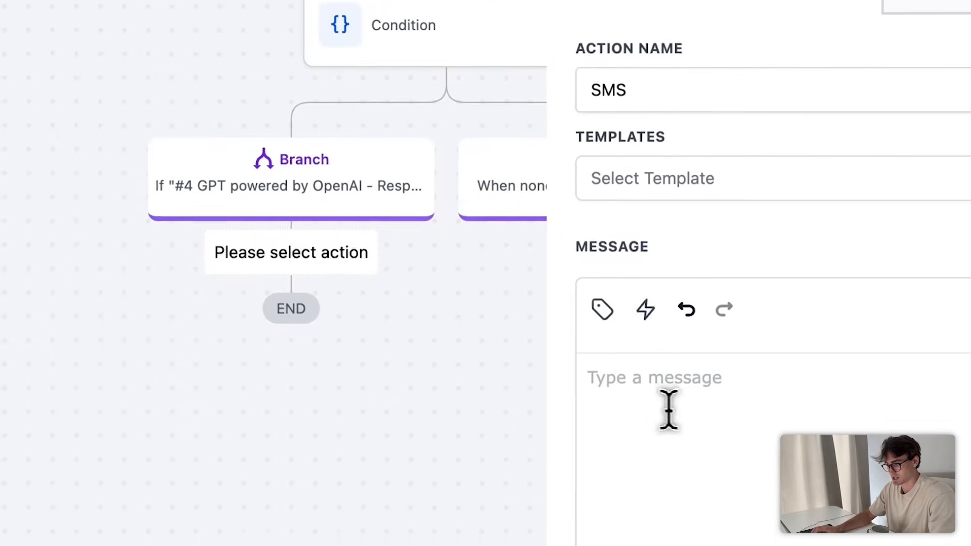
left_click(722, 405)
type("You ")
type("can b")
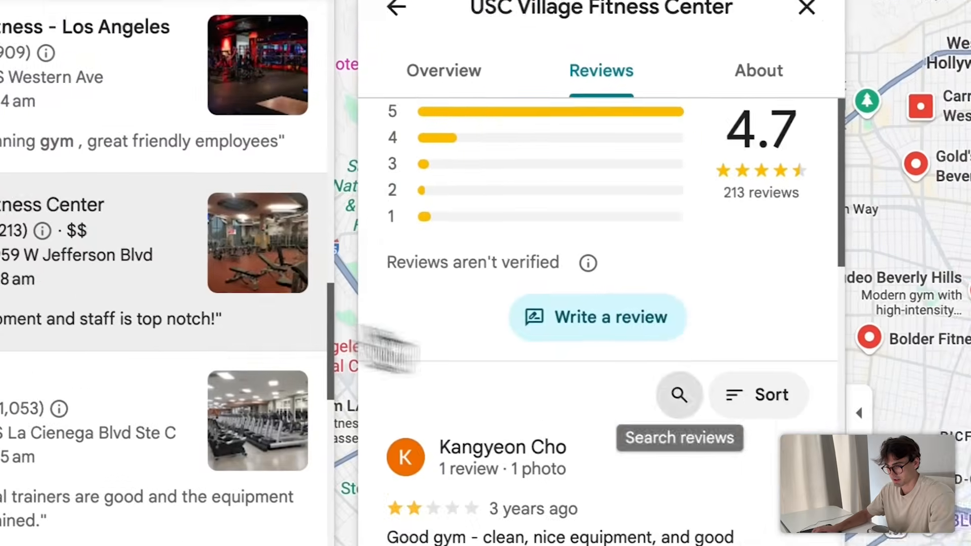
- Return to the gym's overview and open its Membership Information & Fees page
scroll(388, 348, "down", 1)
left_click(399, 6)
scroll(561, 506, "down", 3)
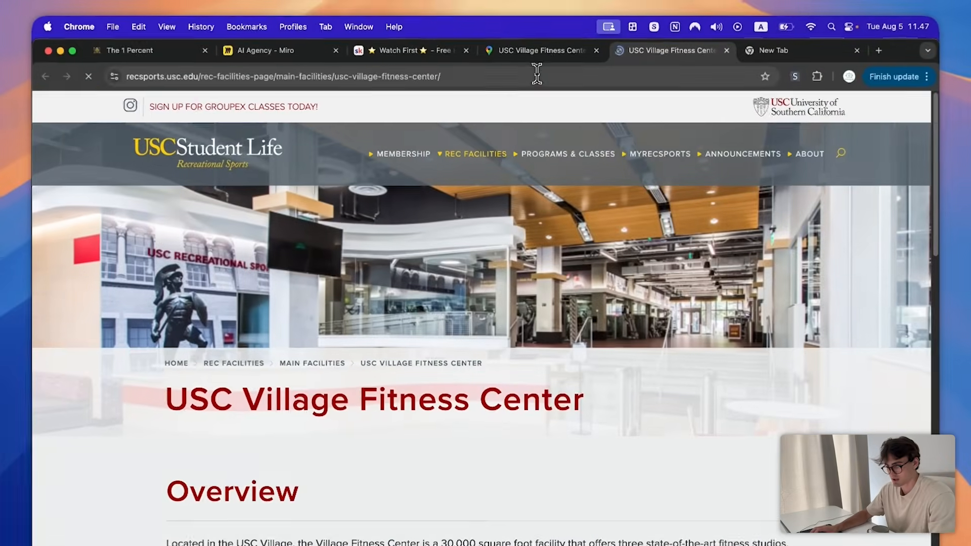
scroll(481, 354, "down", 1)
mouse_move(403, 148)
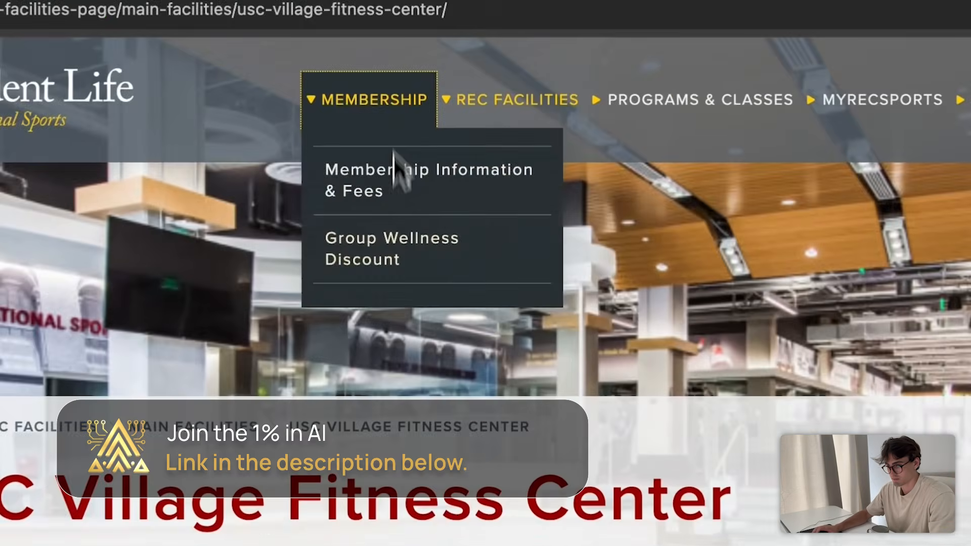
left_click(413, 177)
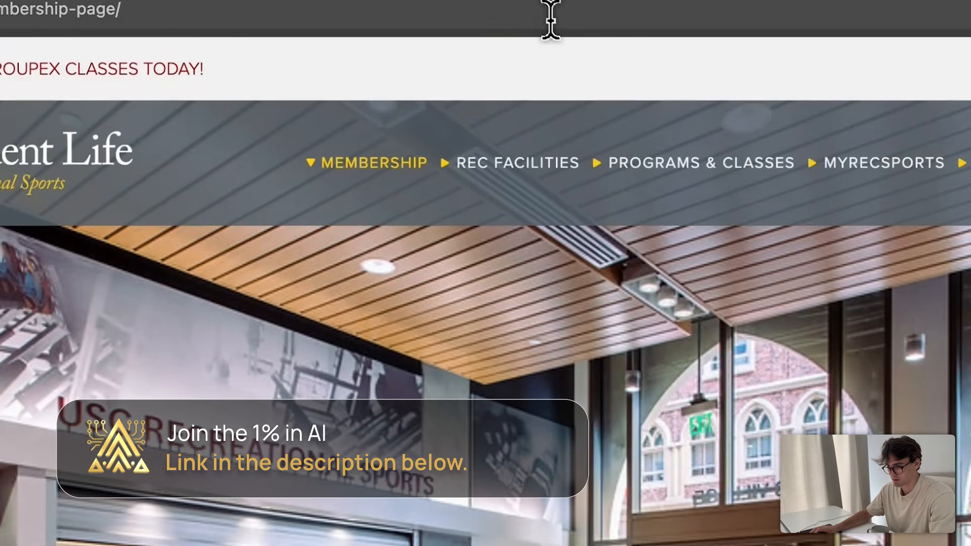
- Go to goldcoastpro-detail.com from the address bar
left_click(551, 16)
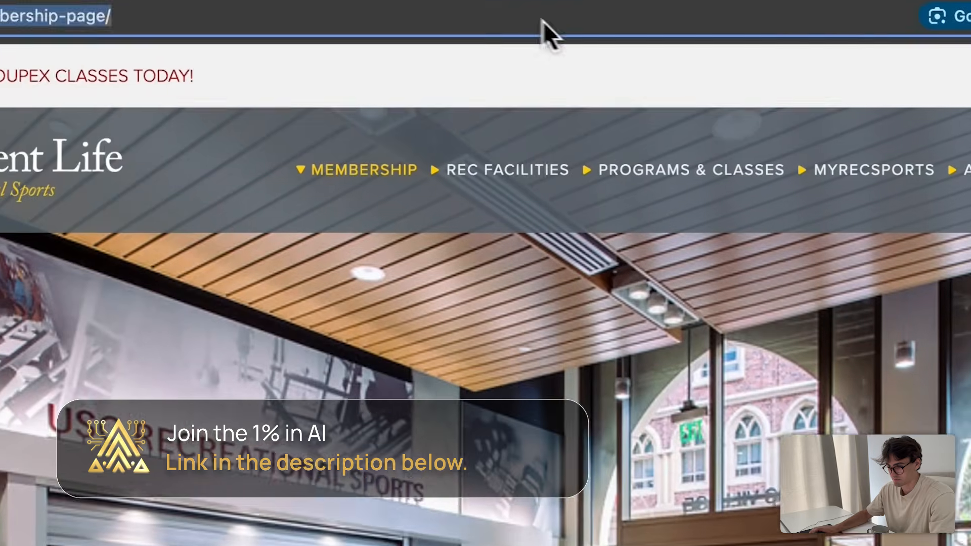
type("gold")
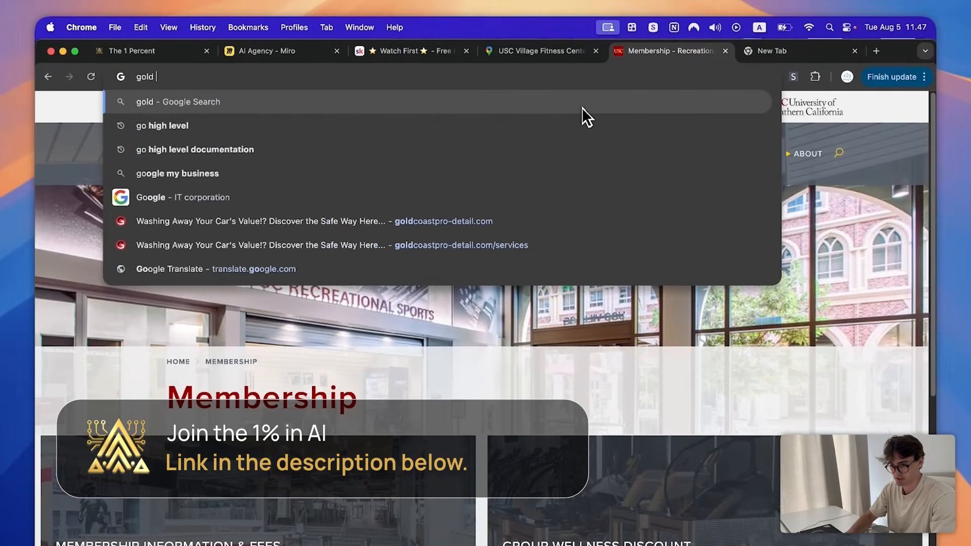
key("BackSpace")
key("Down")
key("Return")
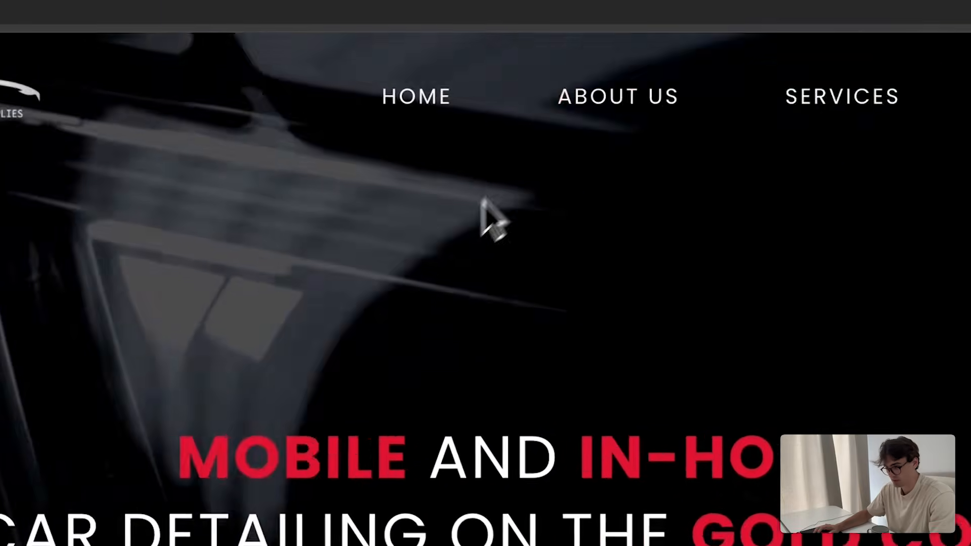
- Open the 100% Mobile Detailing page, then the booking page, and select its URL
mouse_move(846, 123)
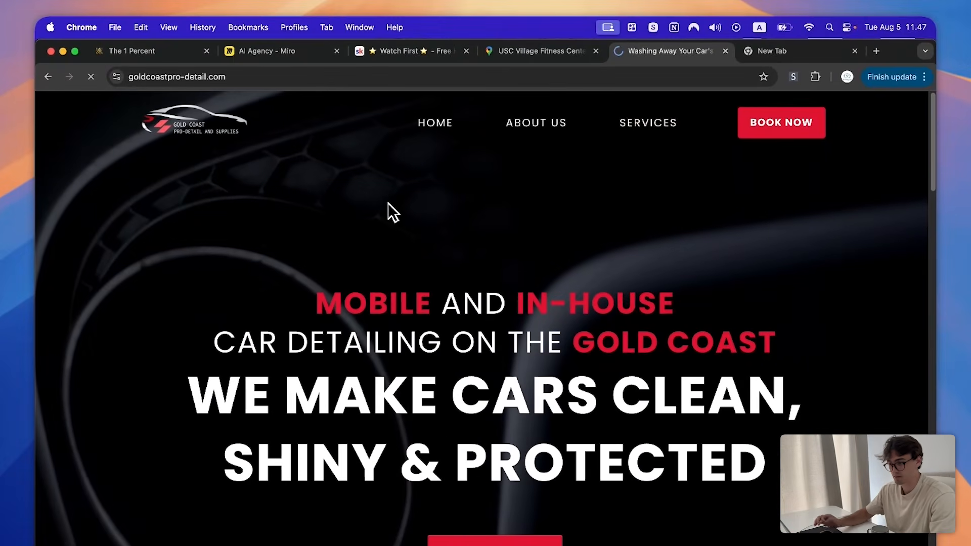
scroll(769, 222, "down", 5)
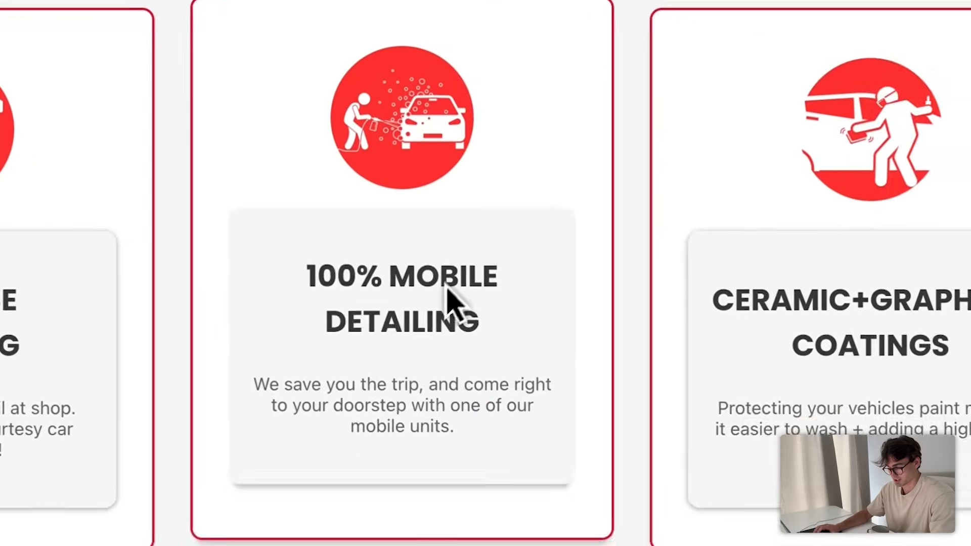
left_click(582, 407)
scroll(542, 373, "down", 5)
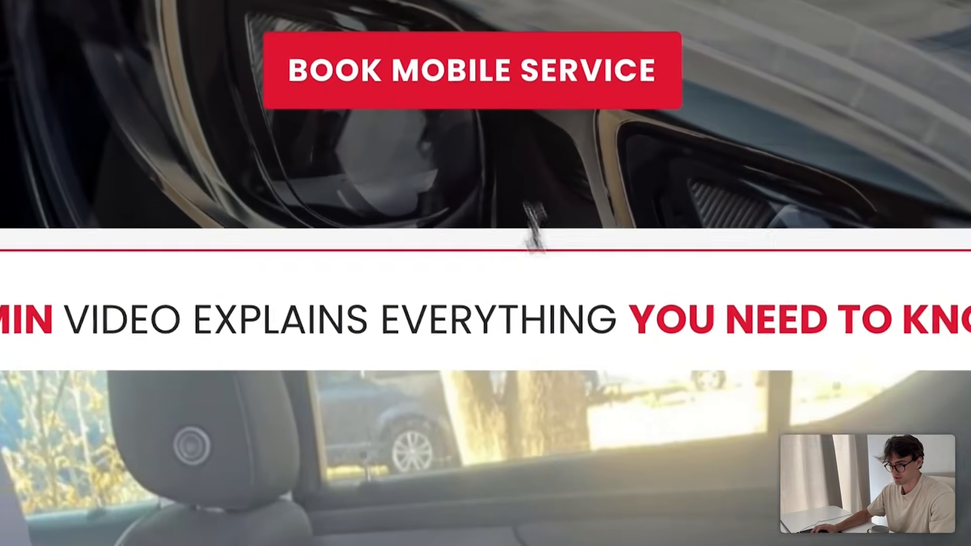
left_click(455, 73)
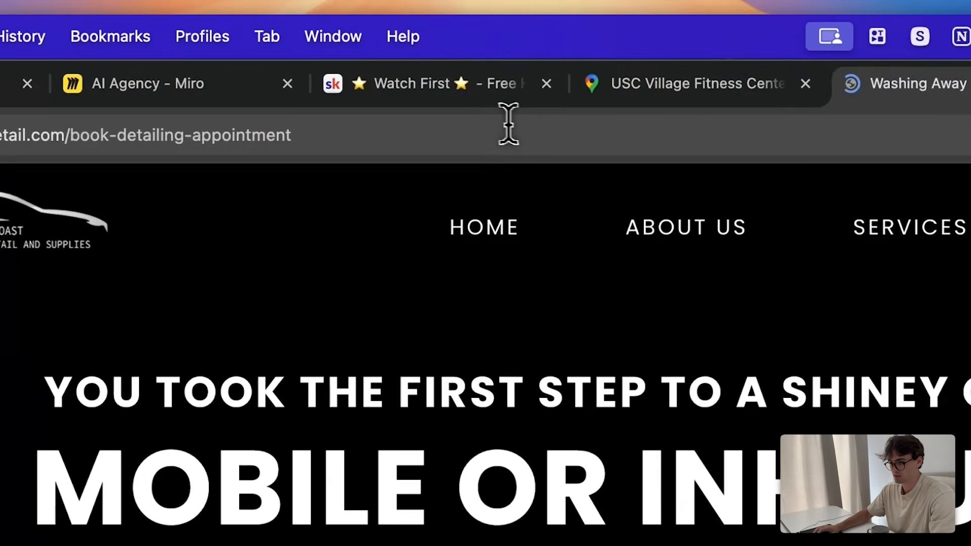
double_click(536, 126)
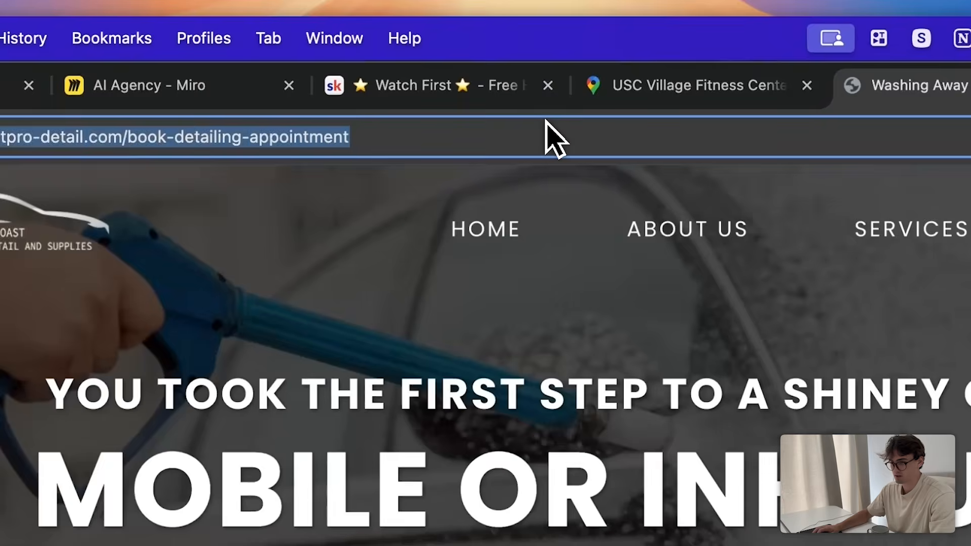
- Paste the booking page address into the branch SMS message and close the SMS settings
left_click(703, 85)
left_click(420, 85)
left_click(162, 85)
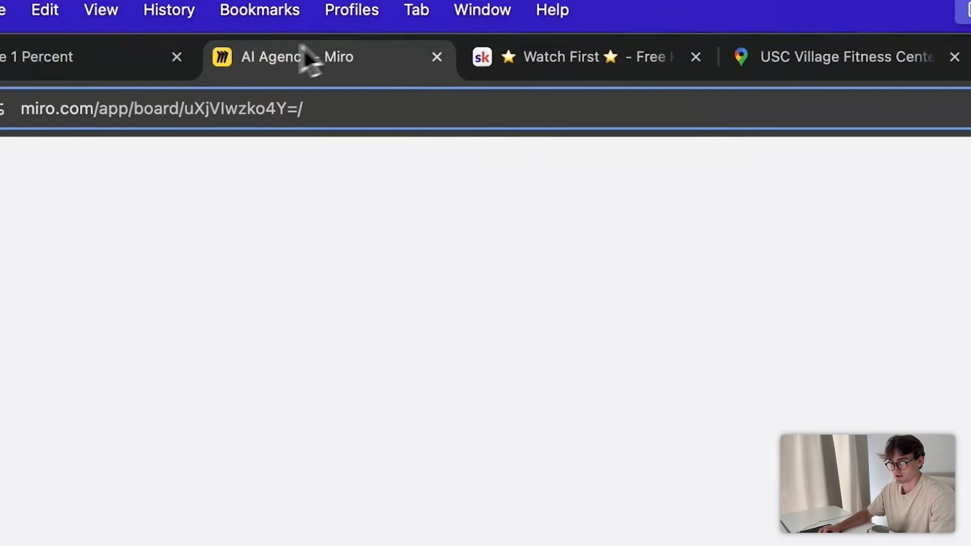
left_click(21, 57)
left_click(742, 396)
type("https://goldcoastpro-detail.com/book-detailing-appointment")
scroll(702, 382, "down", 4)
left_click(910, 511)
- Save the Review Agent workflow and switch it from draft to published
left_click(886, 88)
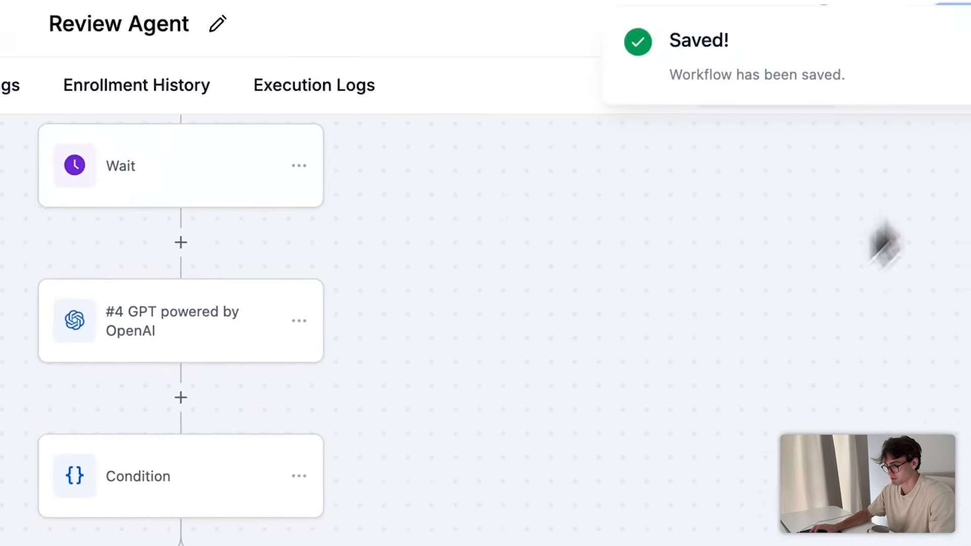
left_click(909, 152)
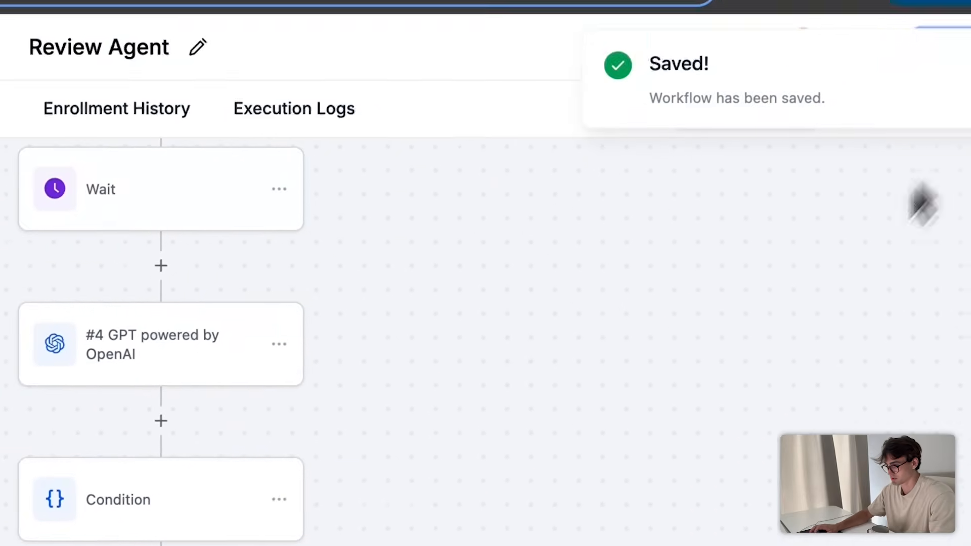
scroll(901, 217, "up", 3)
left_click(938, 83)
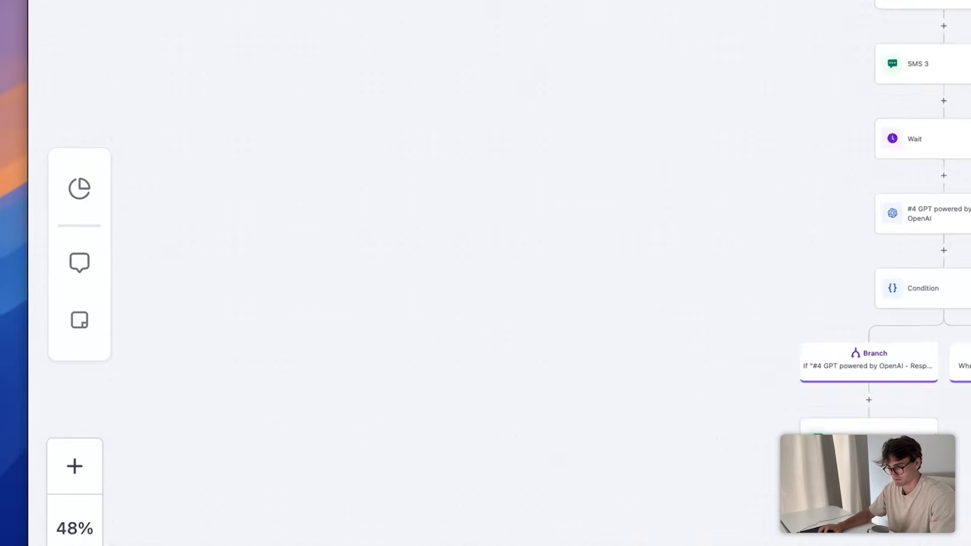
scroll(698, 455, "up", 10)
scroll(704, 451, "down", 3)
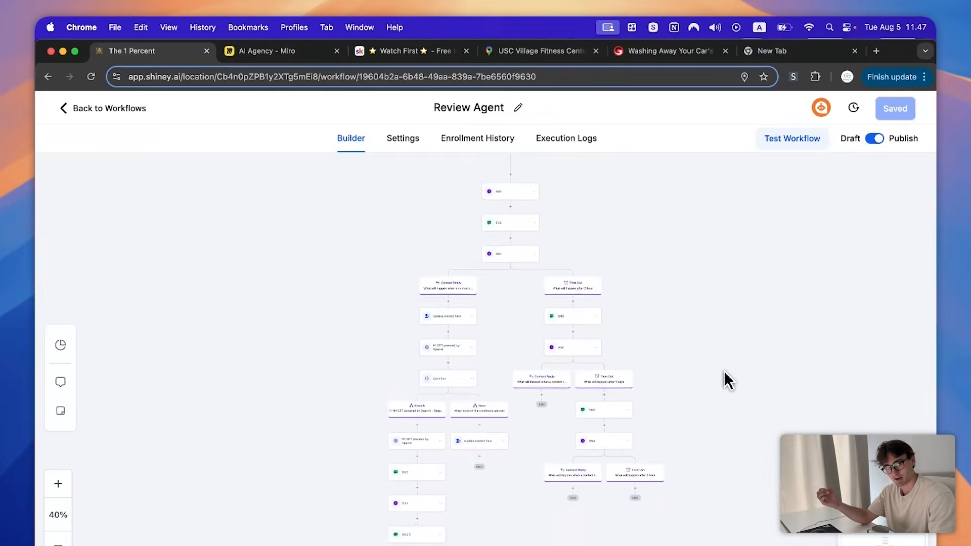
scroll(723, 371, "down", 4)
scroll(724, 375, "up", 6)
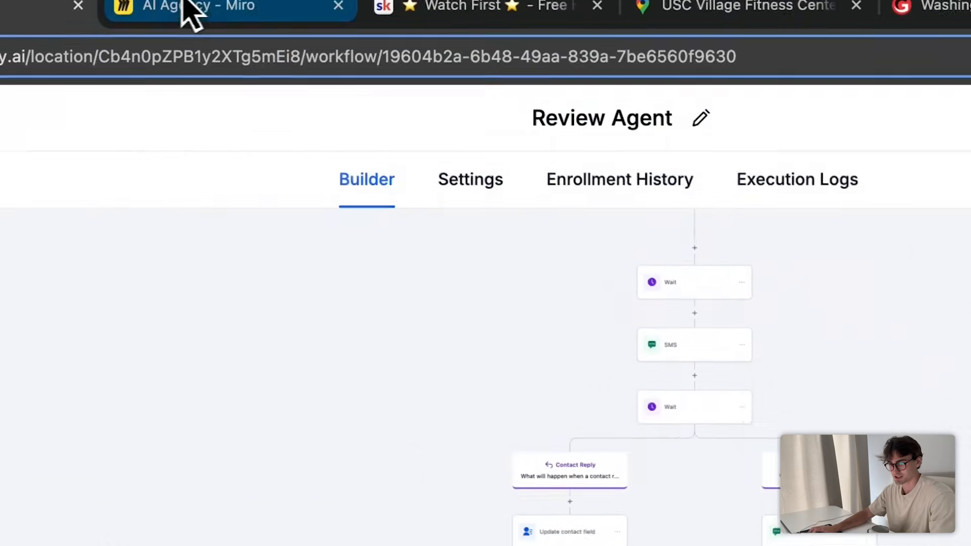
- Underline the word Feedback on the AI Agency Miro board
left_click(191, 7)
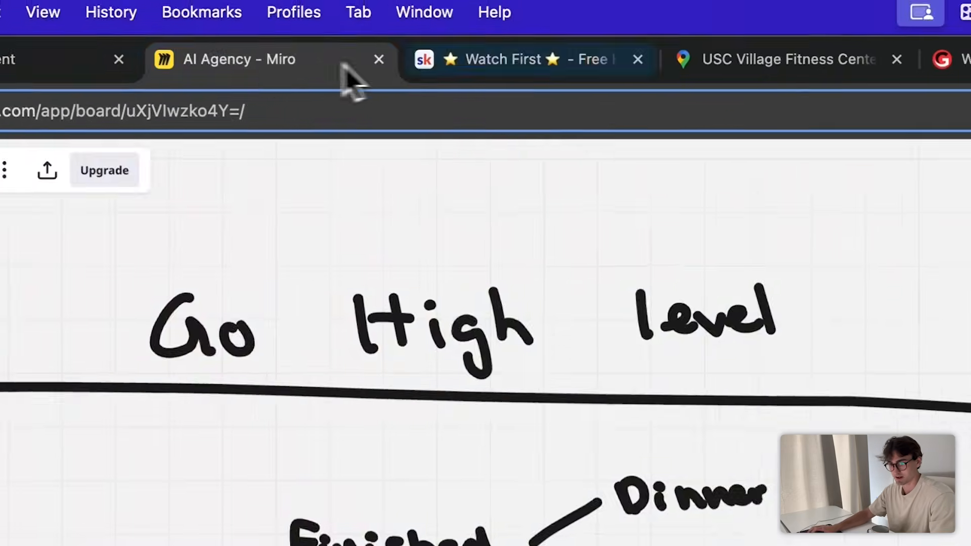
left_click(61, 59)
scroll(617, 444, "up", 10)
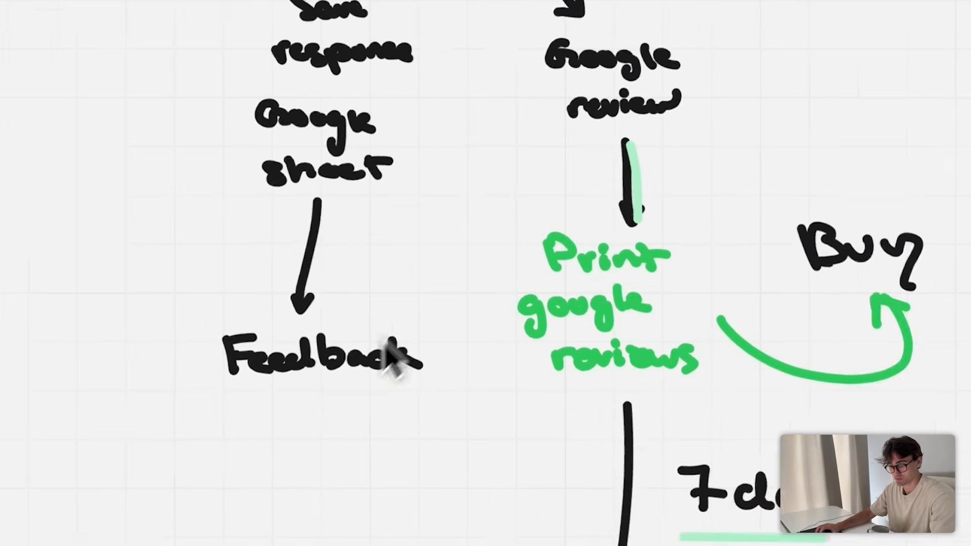
left_click_drag(208, 388, 431, 381)
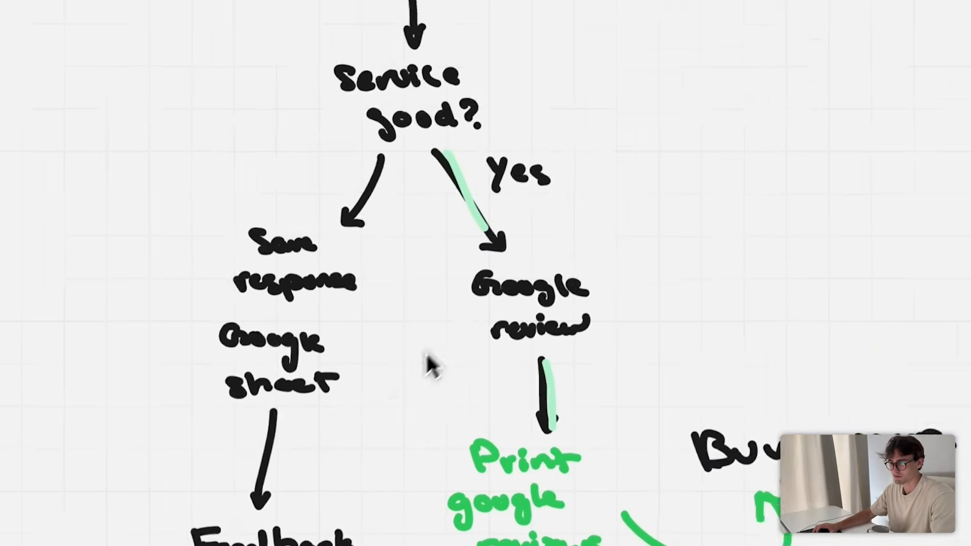
- Scroll back through the workflow builder canvas and clear the accidental text selection
left_click(171, 81)
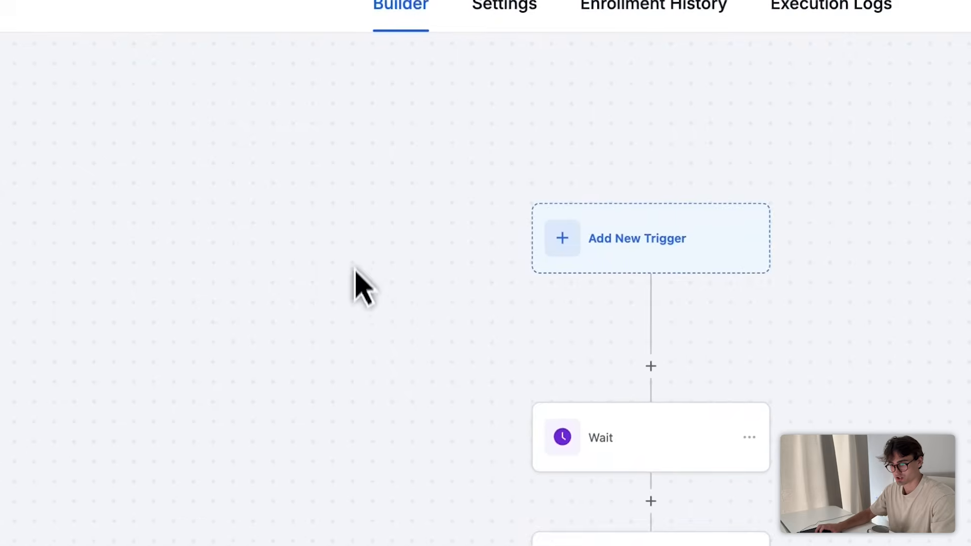
scroll(607, 324, "down", 4)
scroll(723, 303, "up", 6)
scroll(733, 405, "down", 4)
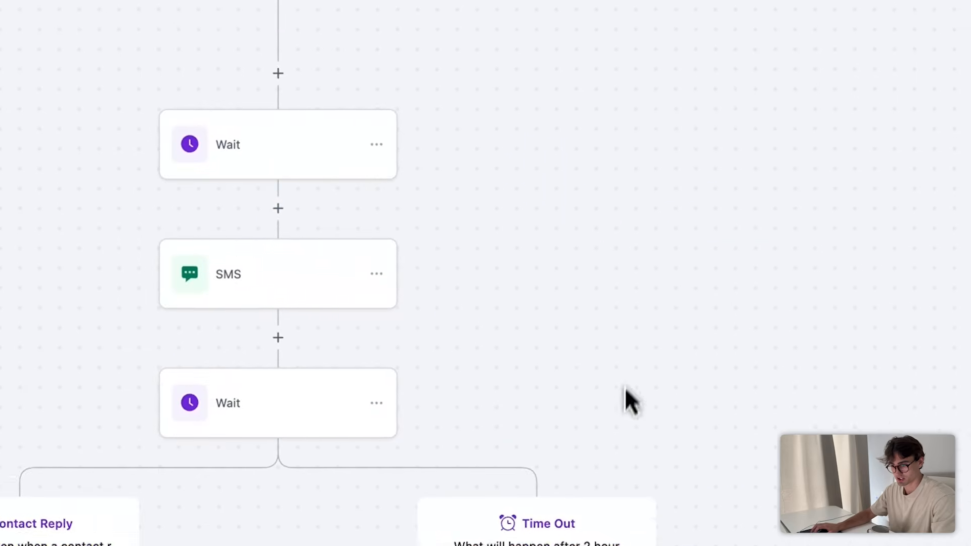
scroll(324, 222, "down", 8)
scroll(279, 228, "up", 10)
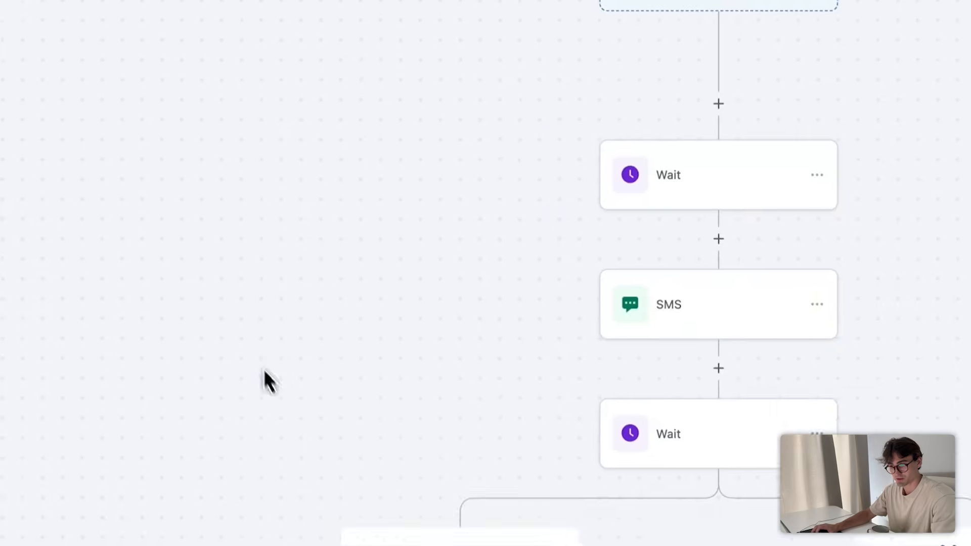
left_click(621, 167)
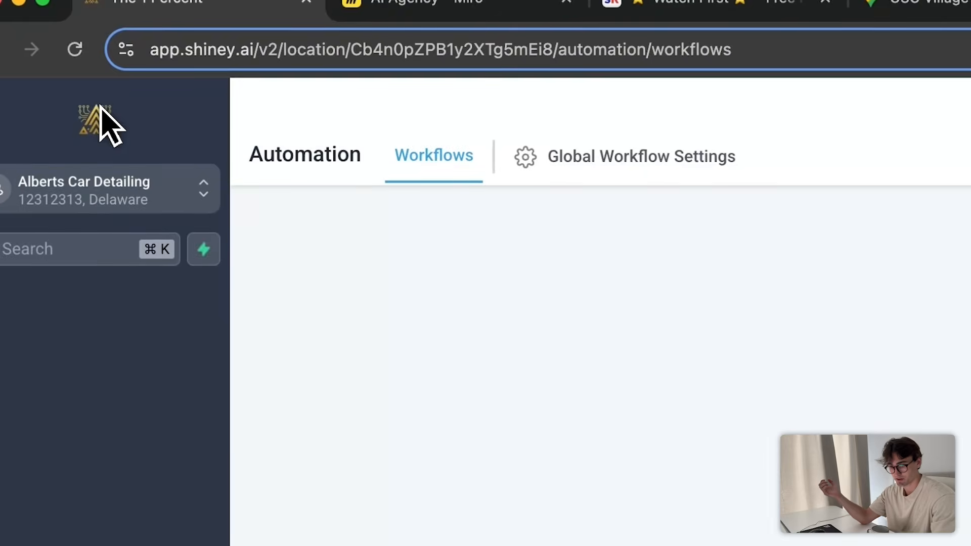
- In calendar settings, start a new Event Calendar and name it 'Car Detailing Calendar'
left_click(59, 418)
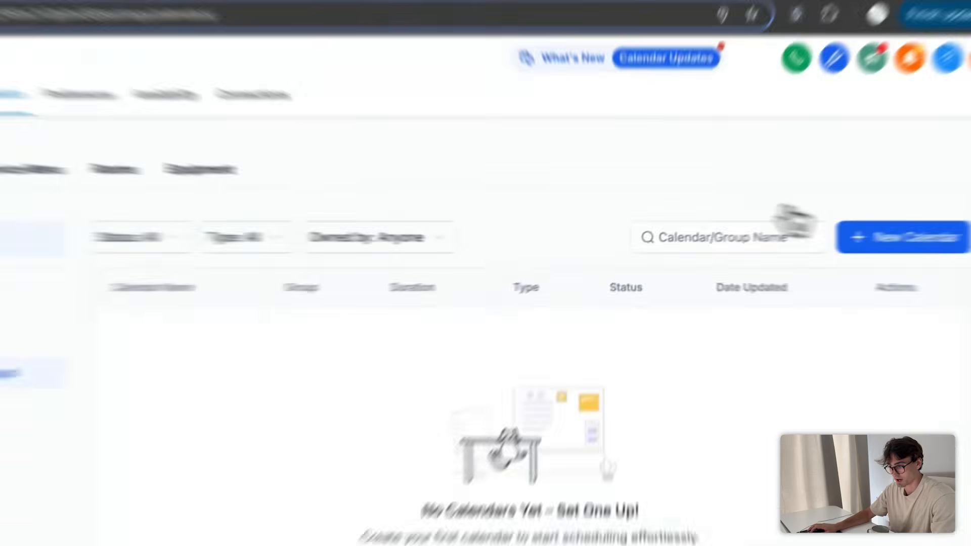
left_click(860, 237)
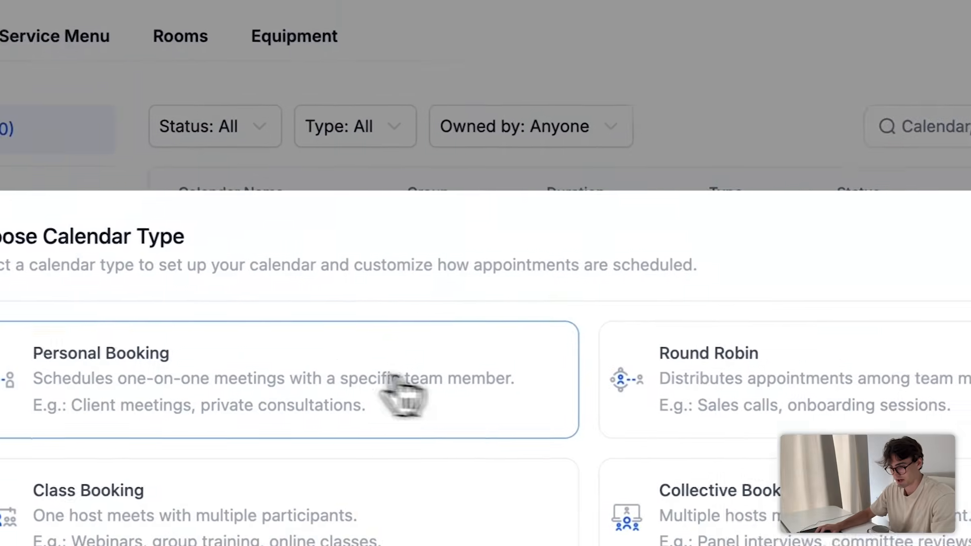
left_click(122, 431)
left_click(508, 43)
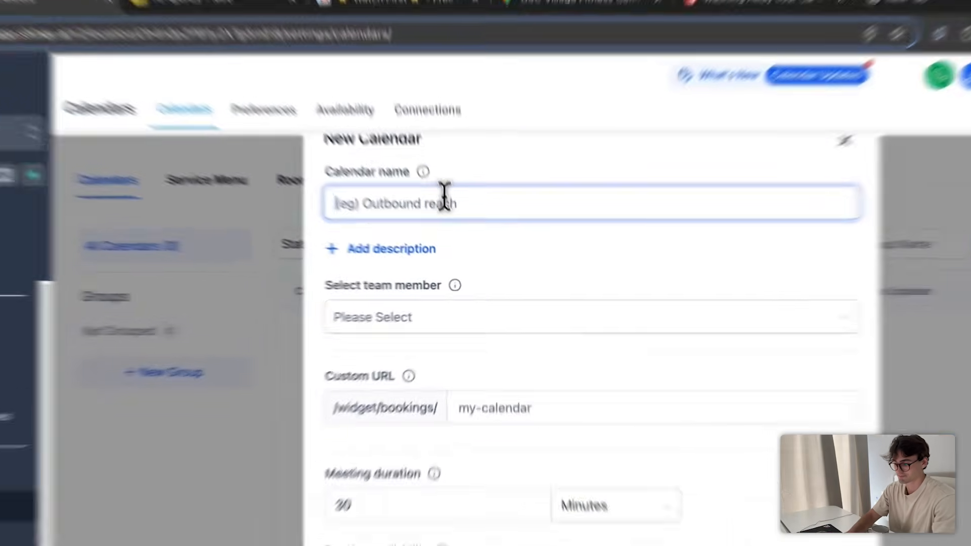
type("Car")
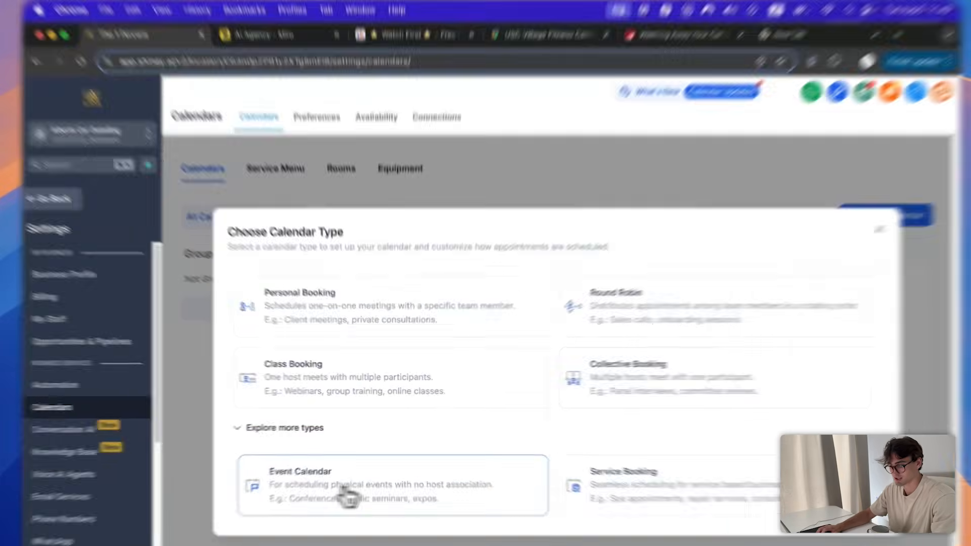
left_click(340, 495)
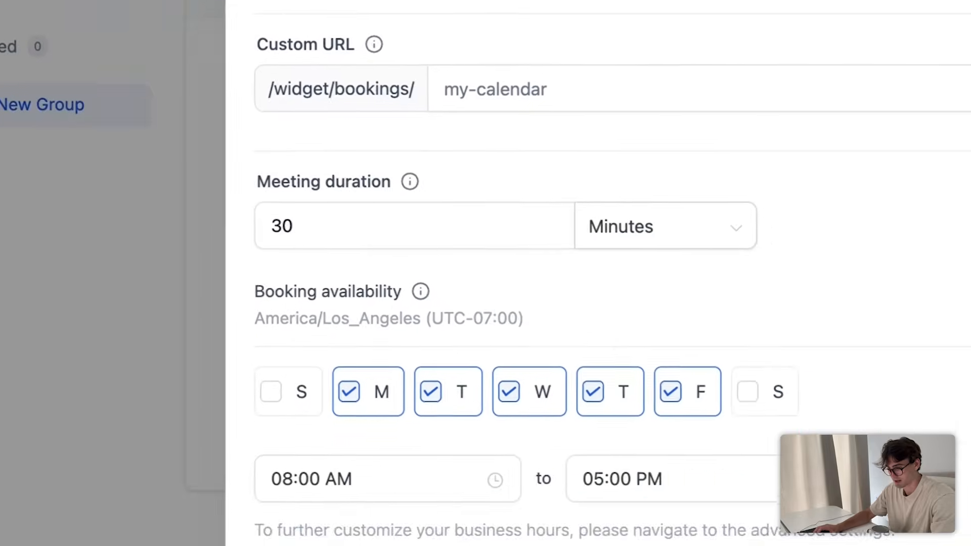
left_click(546, 125)
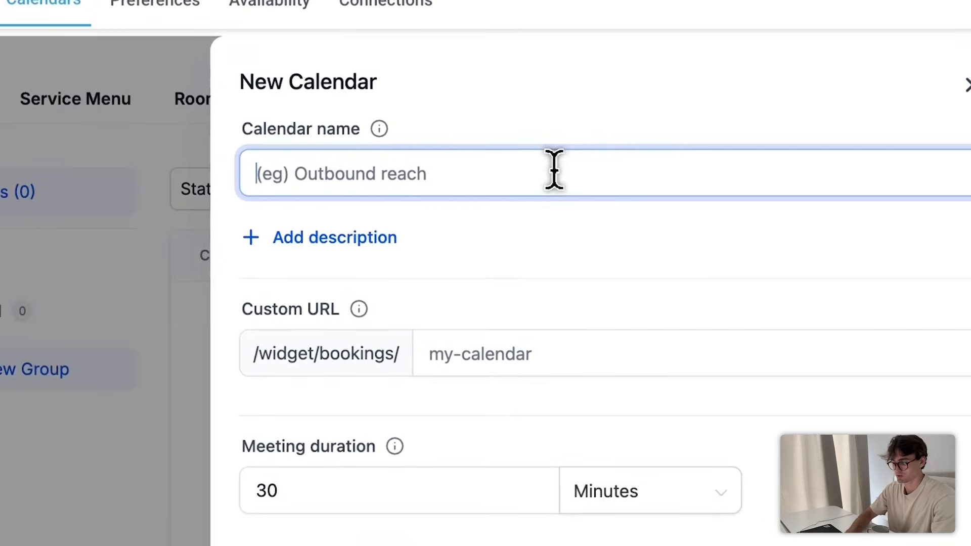
type("C")
type("ar Detailing Calenda")
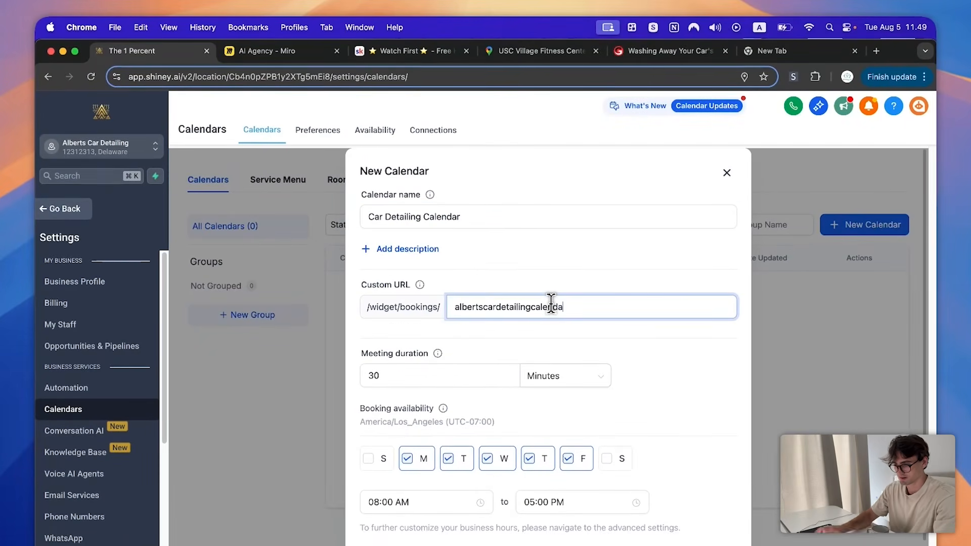
type("r")
scroll(627, 371, "down", 3)
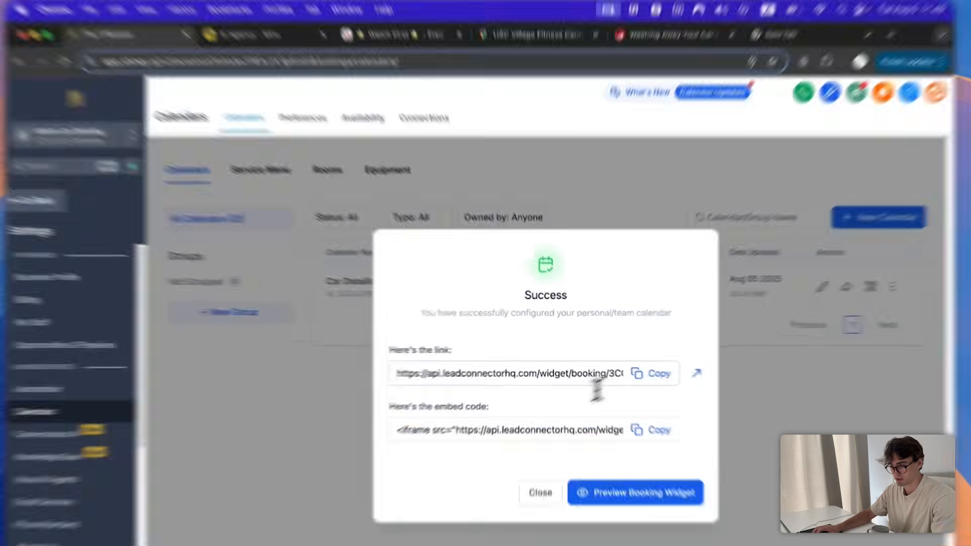
- Copy the Car Detailing Calendar's booking link, preview it in a new tab, and dismiss the success message
left_click(637, 372)
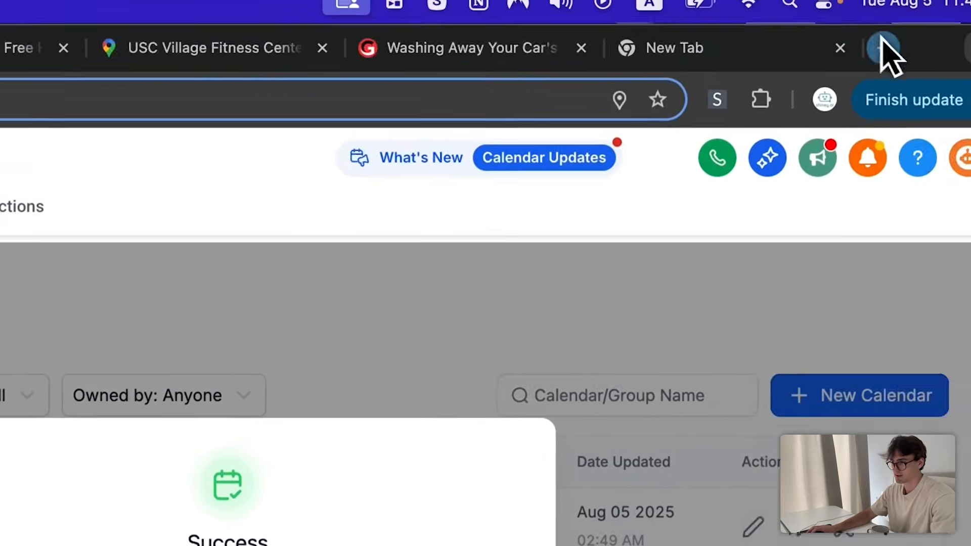
left_click(884, 46)
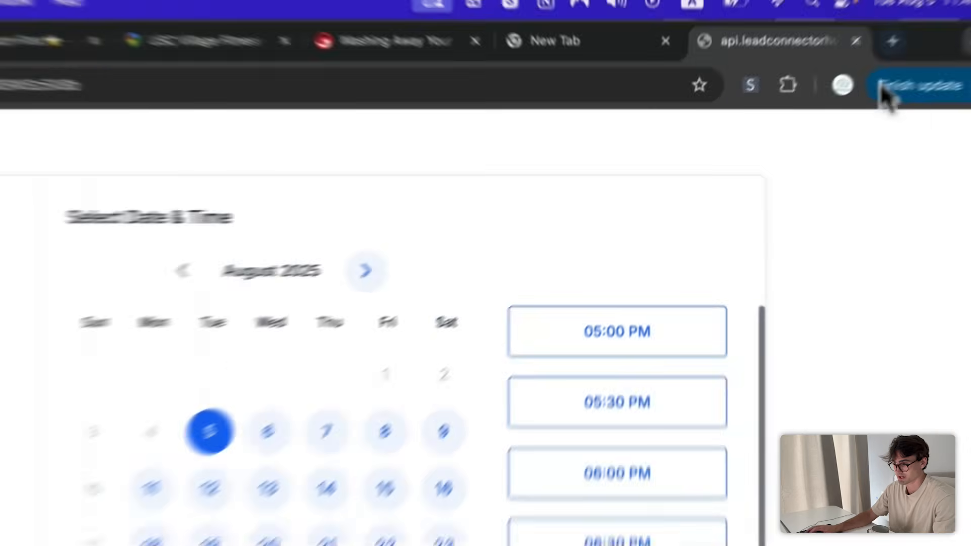
left_click(854, 51)
left_click(609, 492)
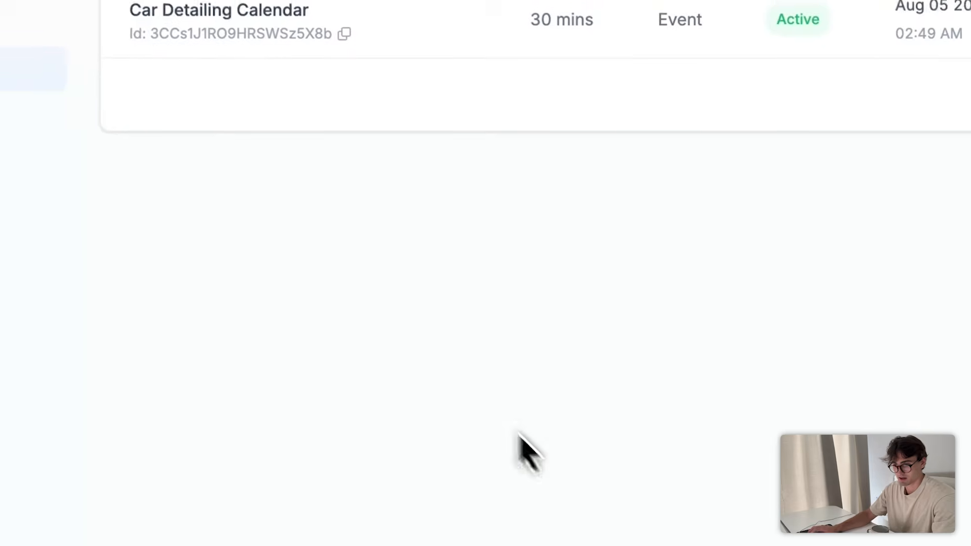
- Leave calendar settings and go to Automation workflows
left_click(93, 260)
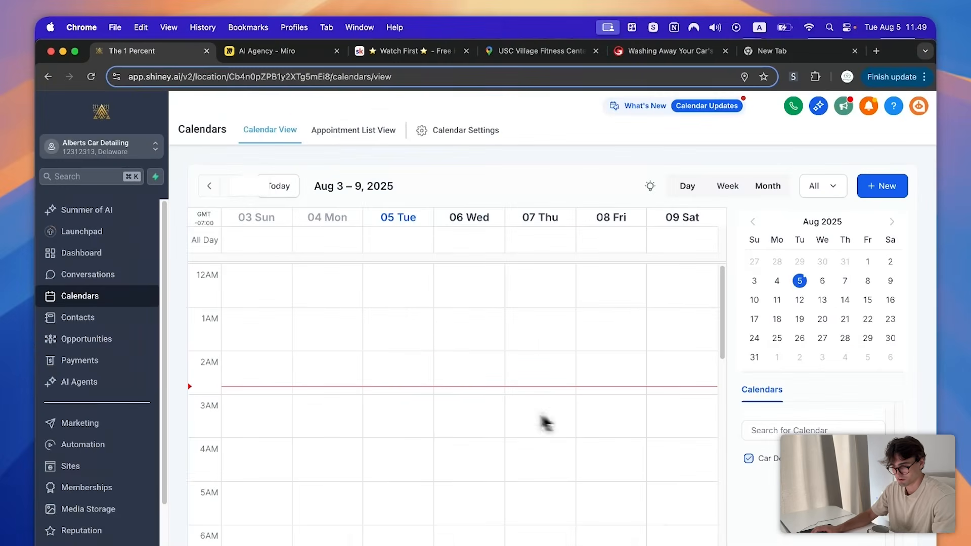
scroll(242, 349, "up", 5)
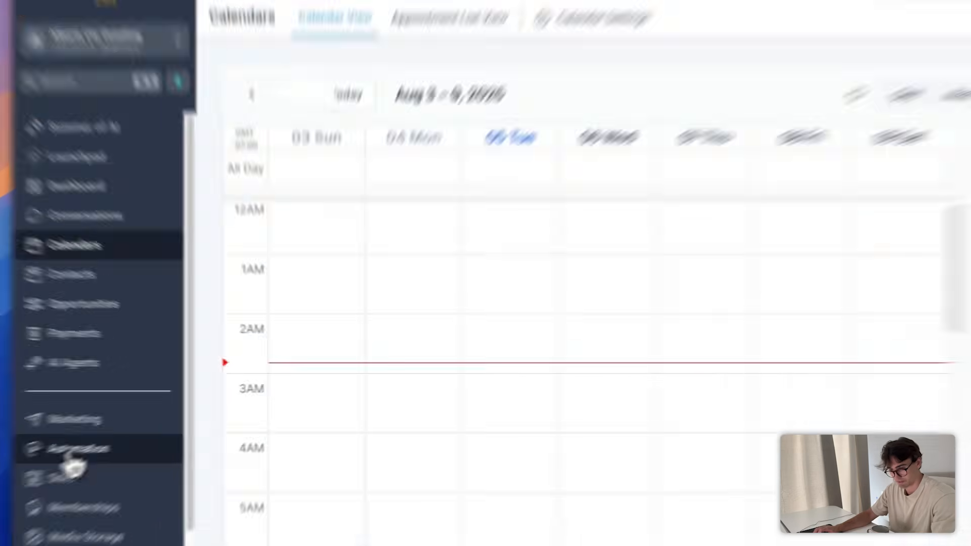
left_click(75, 446)
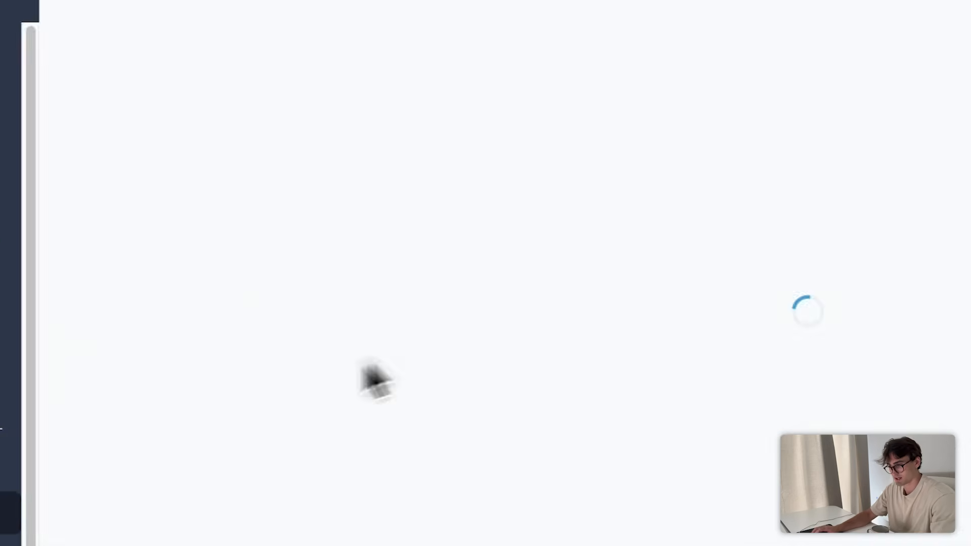
- Give the Review Agent workflow a Customer Booked Appointment trigger
left_click(235, 334)
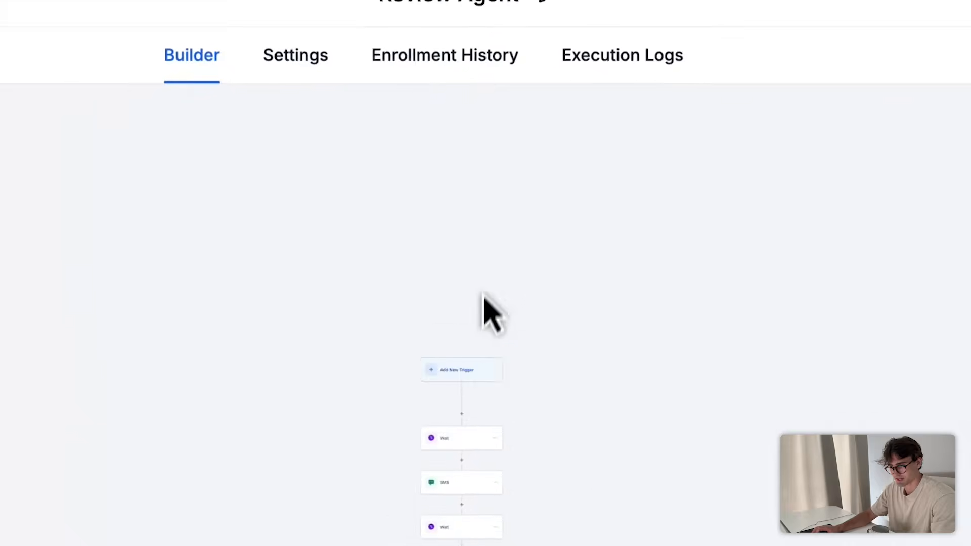
left_click(457, 369)
left_click(893, 248)
type("calendar")
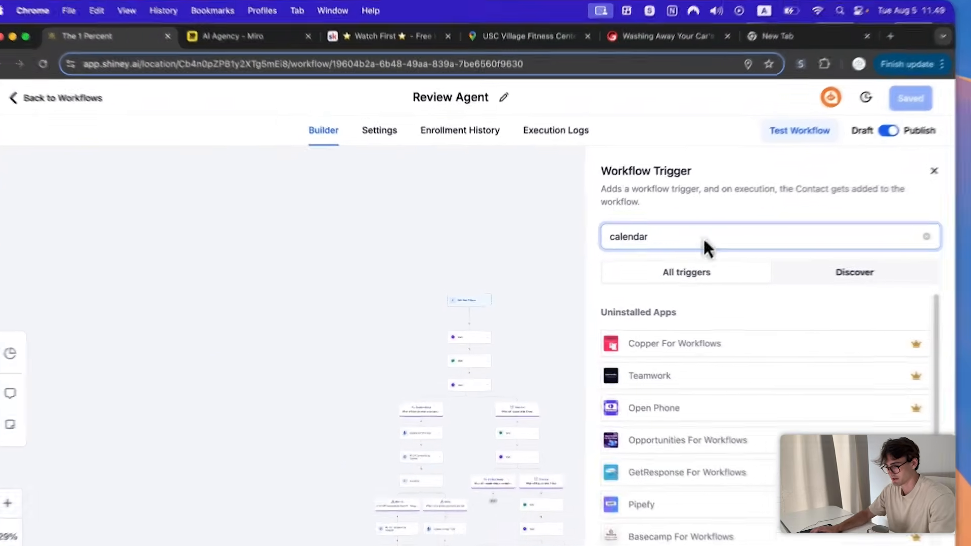
key("super+a")
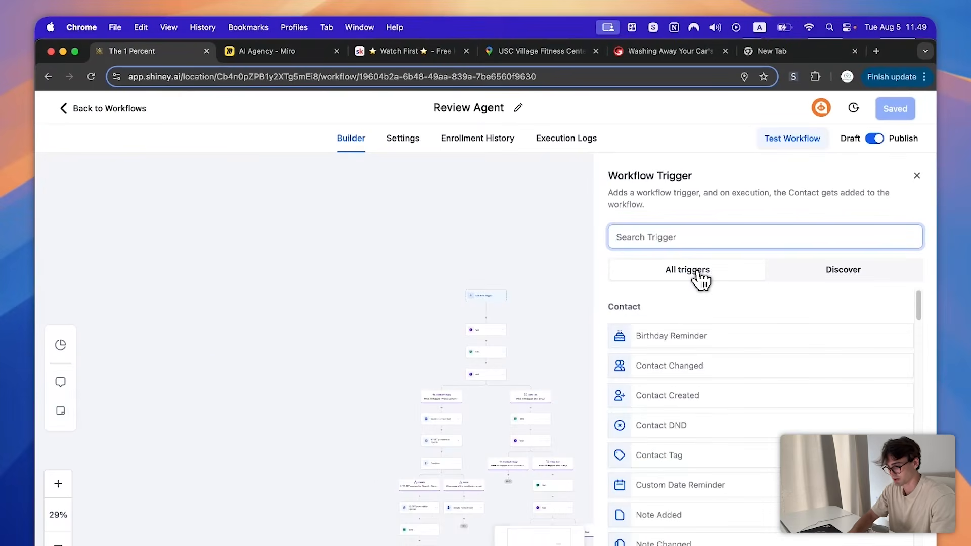
type("appo")
scroll(703, 364, "down", 2)
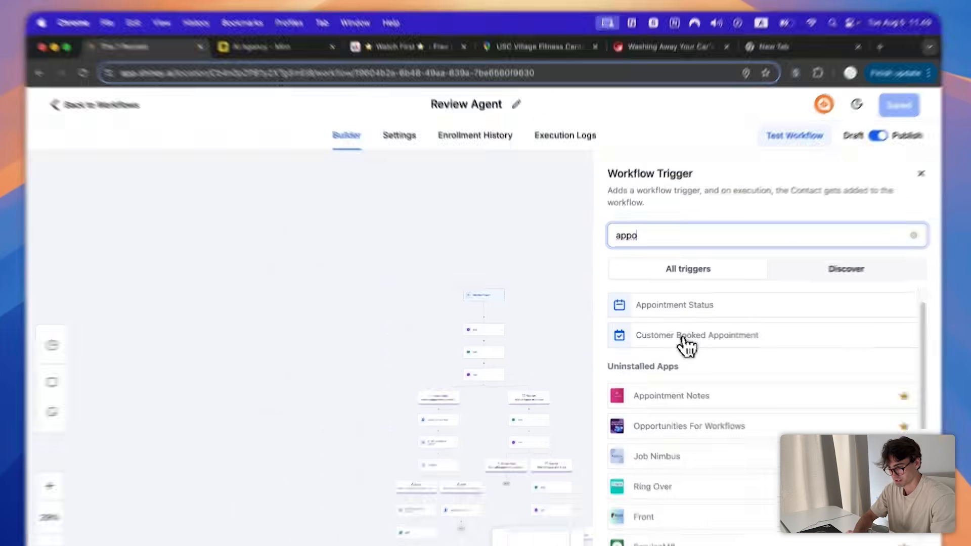
left_click(685, 337)
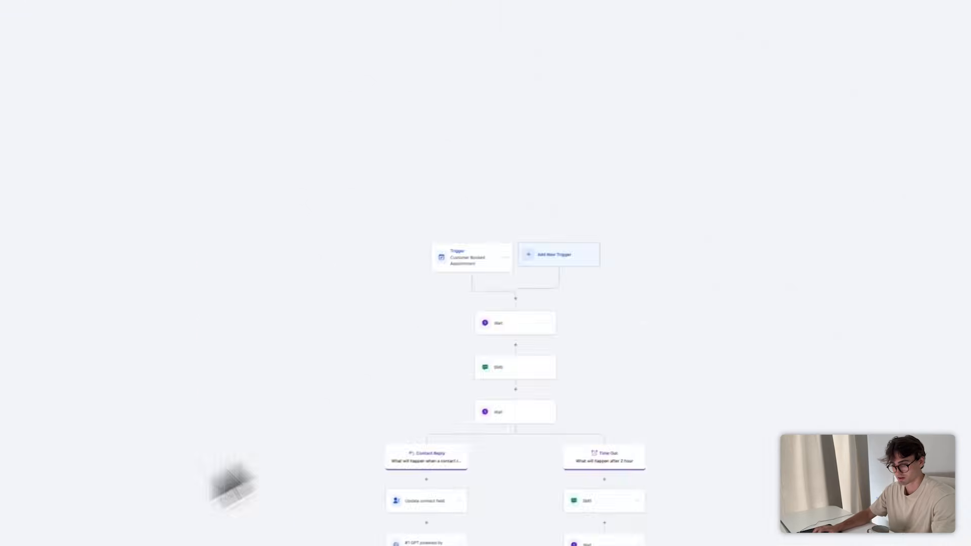
- Zoom the canvas in and add a new step right after the trigger
left_click(8, 490)
left_click(7, 490)
left_click(7, 490)
left_click(8, 490)
scroll(402, 225, "up", 3)
left_click(466, 326)
- Add a Wait step after the trigger that holds contacts until 1 hour after the appointment time
type("wa")
left_click(716, 331)
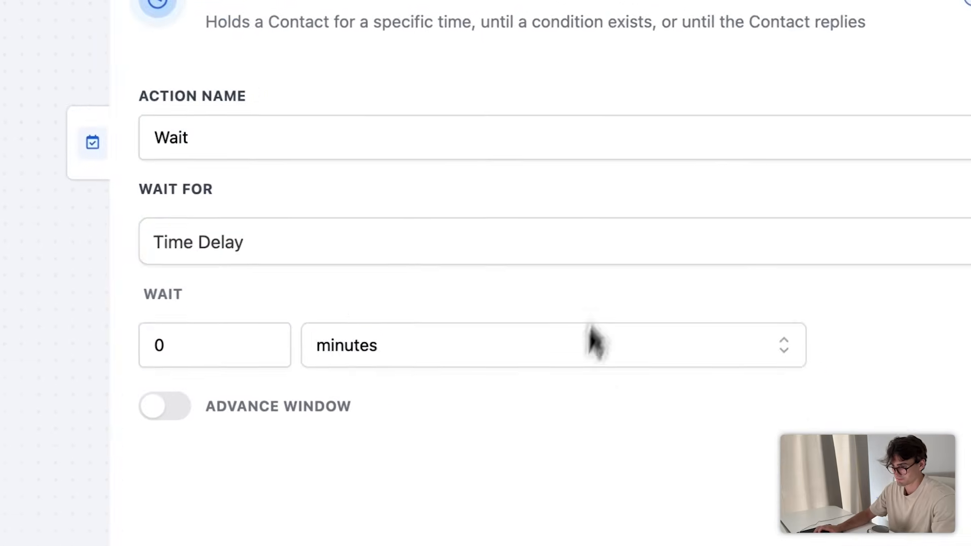
left_click(485, 268)
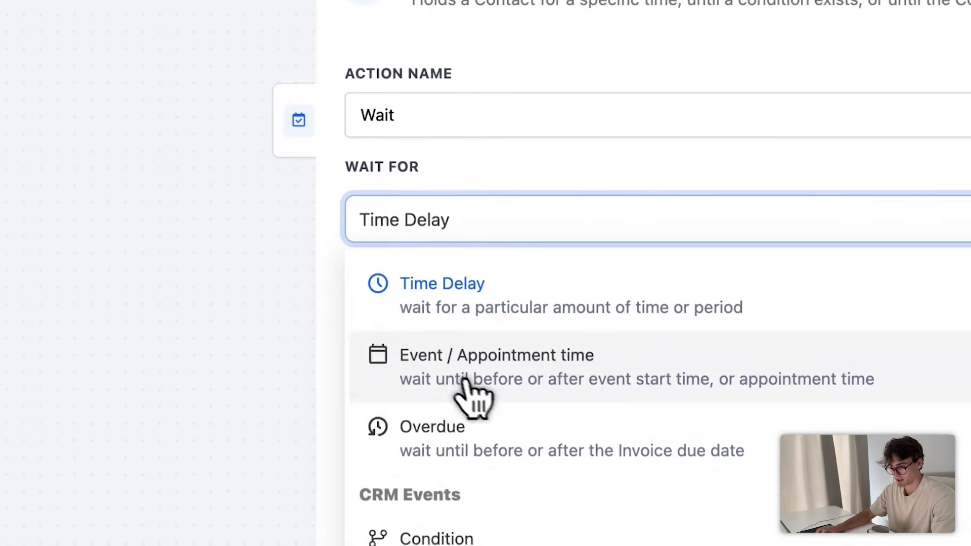
left_click(512, 448)
left_click(481, 408)
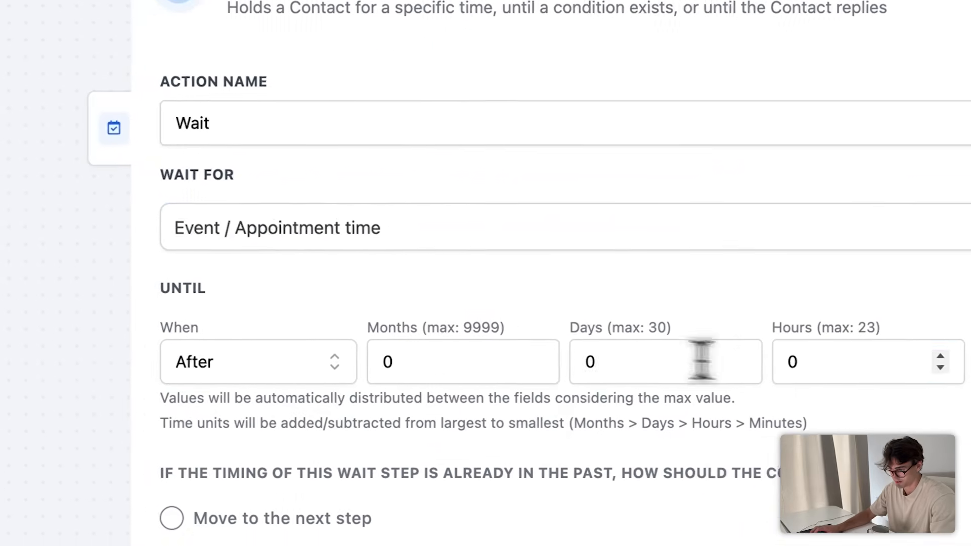
left_click(905, 360)
type("1")
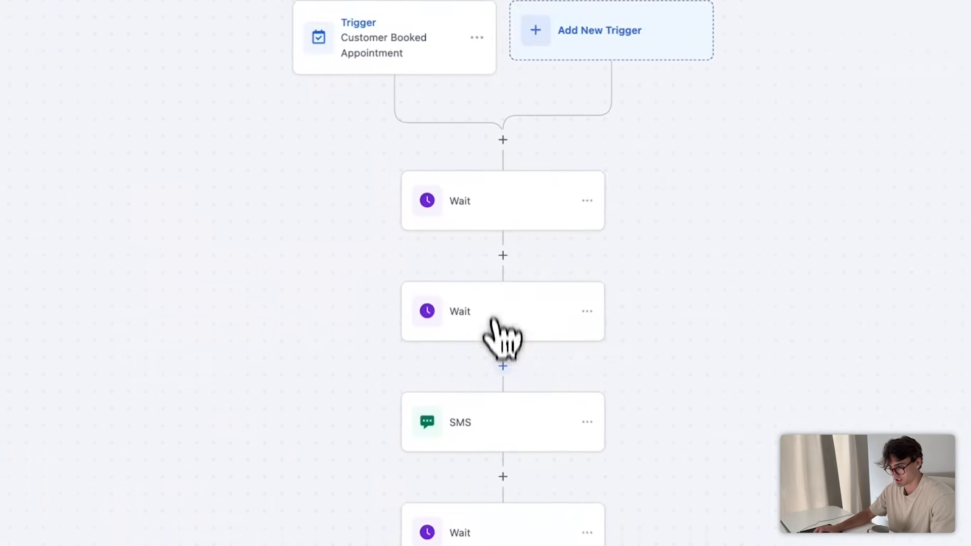
- Review the Wait, SMS and trigger settings, confirming the 'Customer booked appointment' trigger
left_click(494, 321)
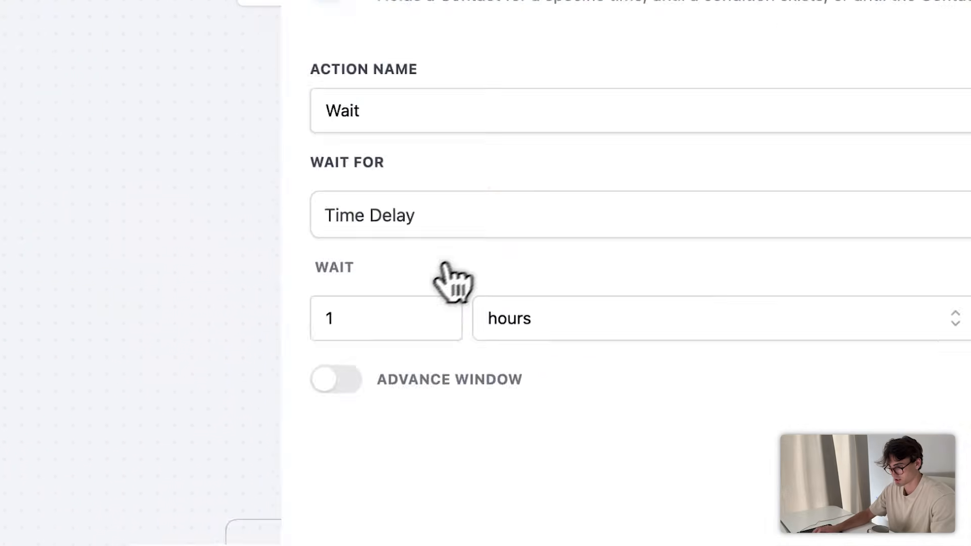
left_click(914, 232)
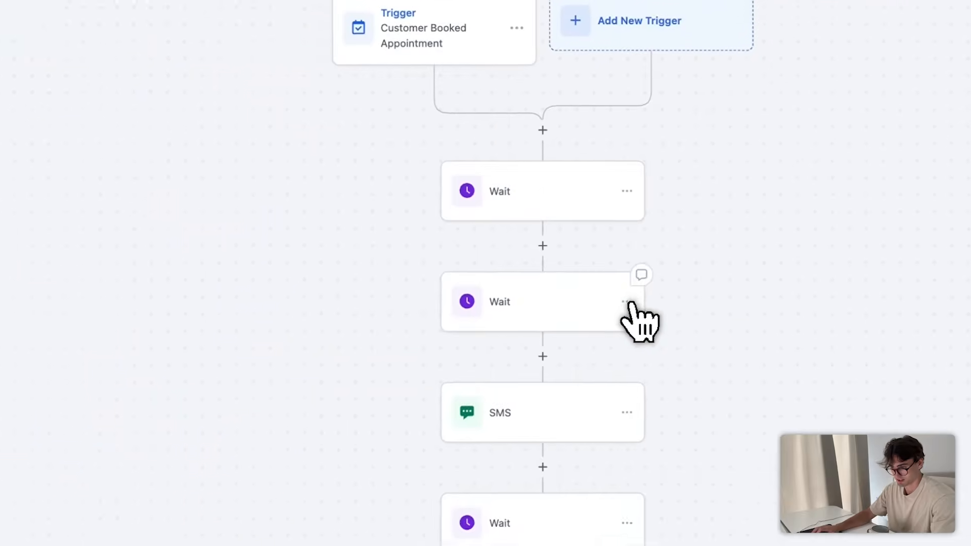
left_click(614, 306)
left_click(931, 209)
left_click(567, 309)
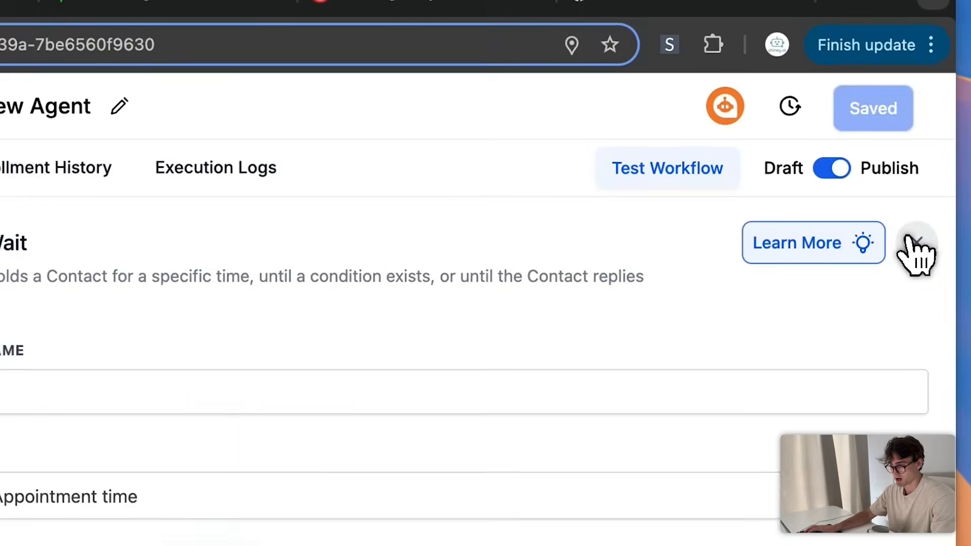
left_click(914, 241)
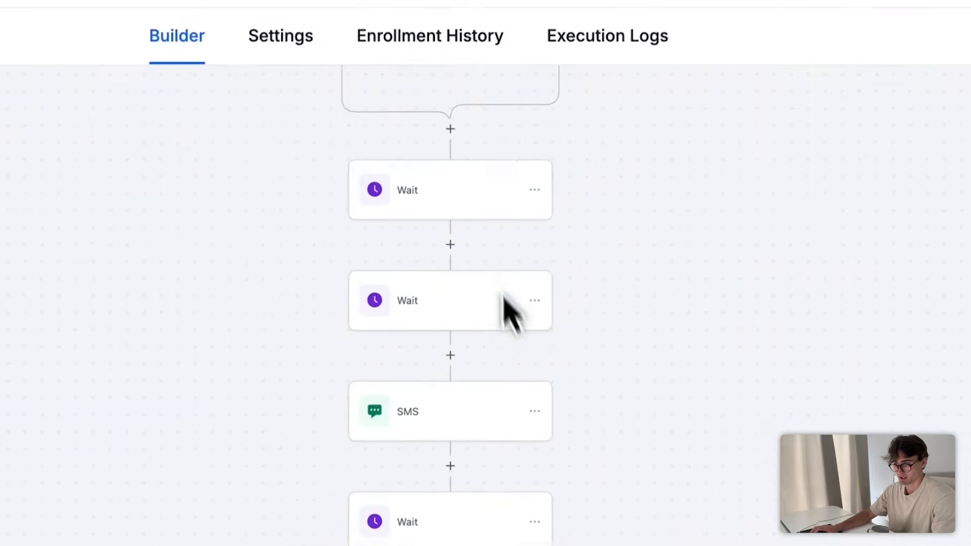
left_click(473, 407)
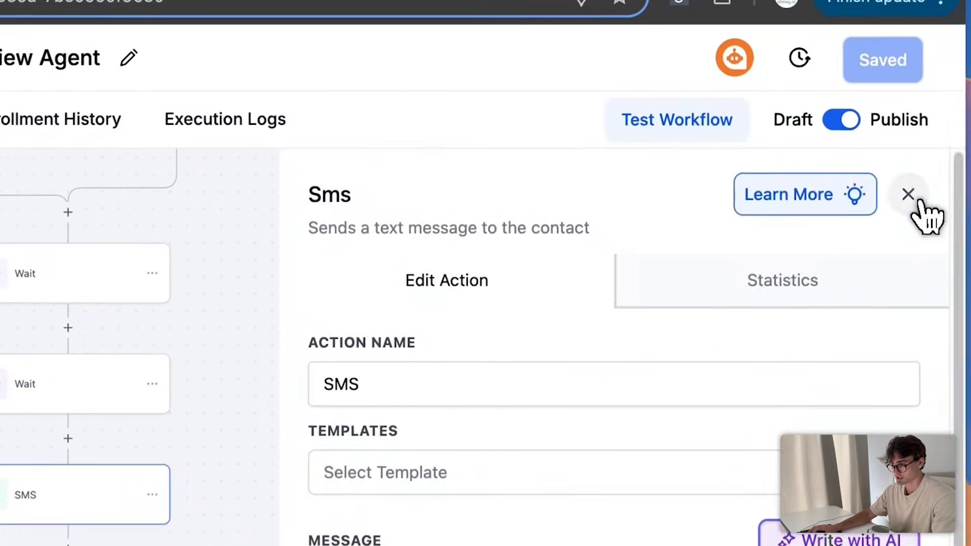
left_click(910, 197)
left_click(455, 256)
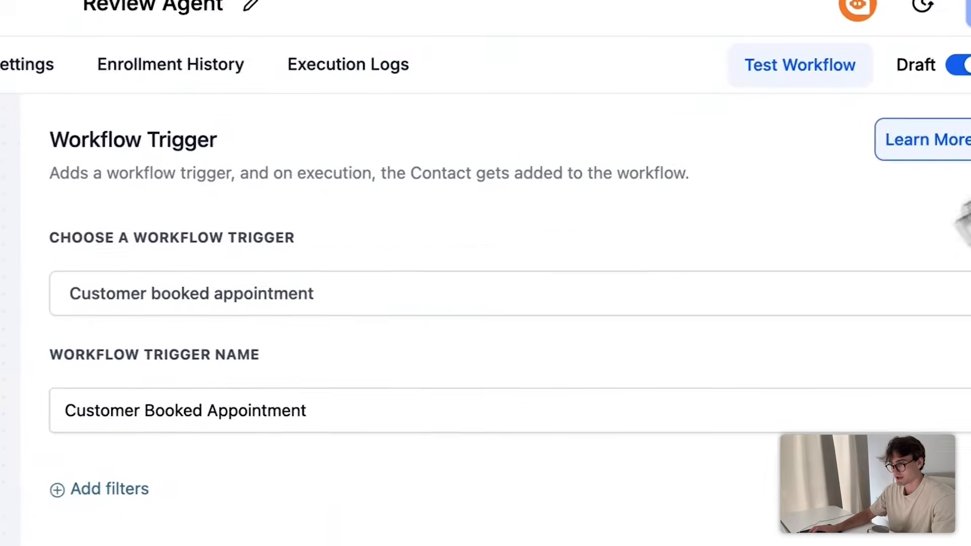
left_click(928, 195)
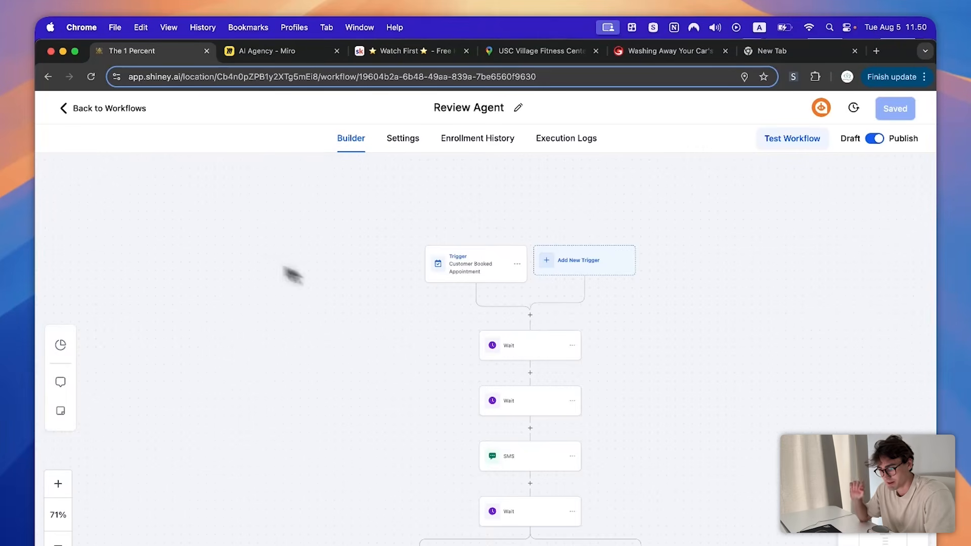
scroll(328, 283, "down", 2)
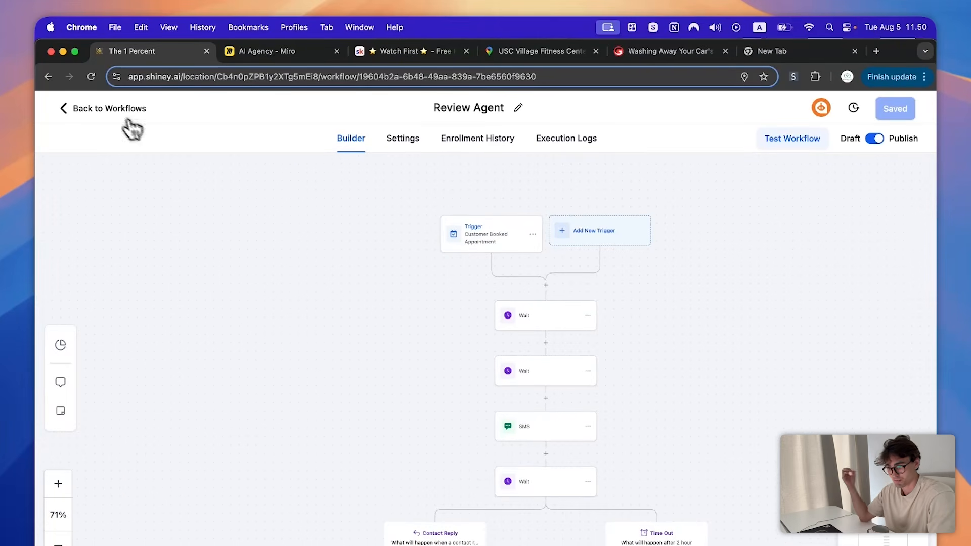
scroll(425, 230, "down", 3)
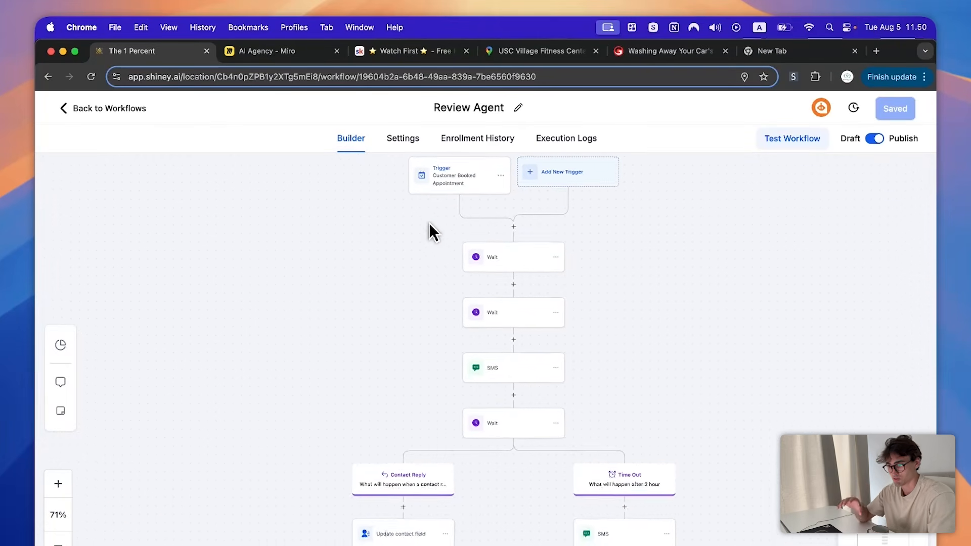
scroll(444, 386, "up", 3)
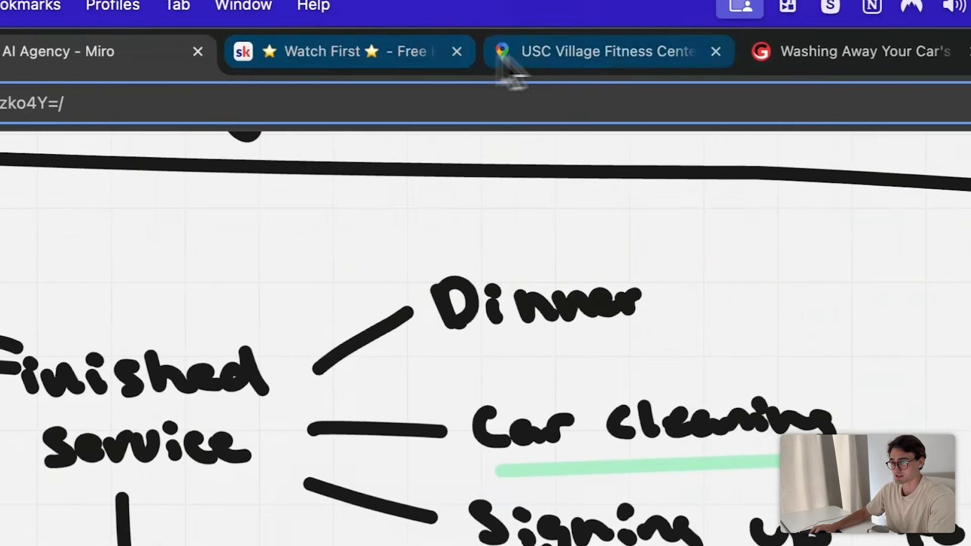
- View the 24 Hour Fitness listing details in Google Maps, then go to the AI Agency Miro board
left_click(503, 58)
scroll(255, 369, "up", 5)
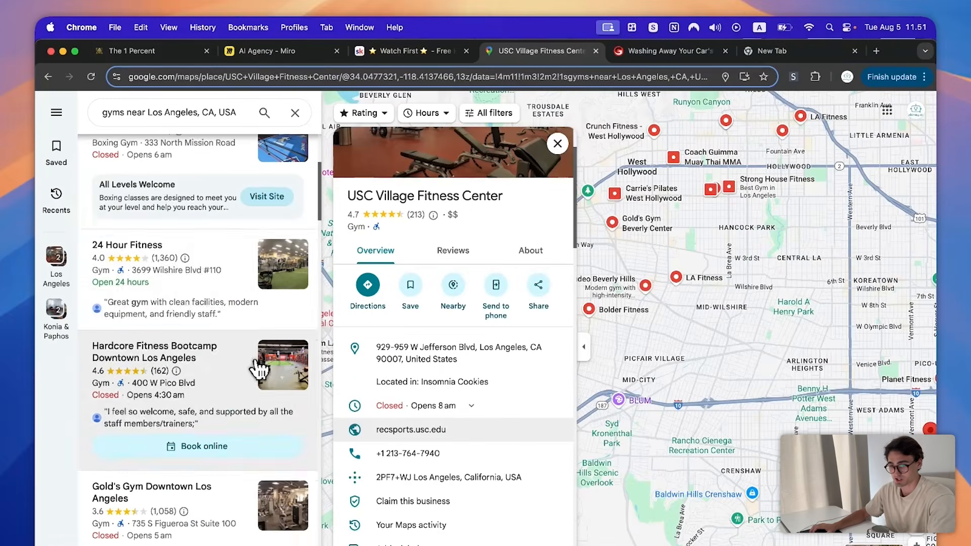
left_click(234, 289)
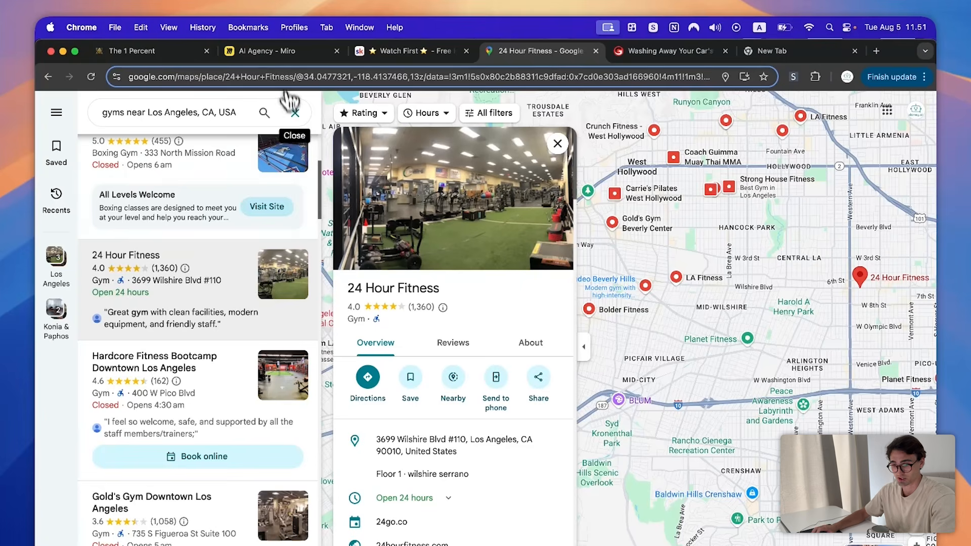
scroll(215, 316, "down", 15)
scroll(237, 302, "down", 5)
scroll(234, 305, "down", 3)
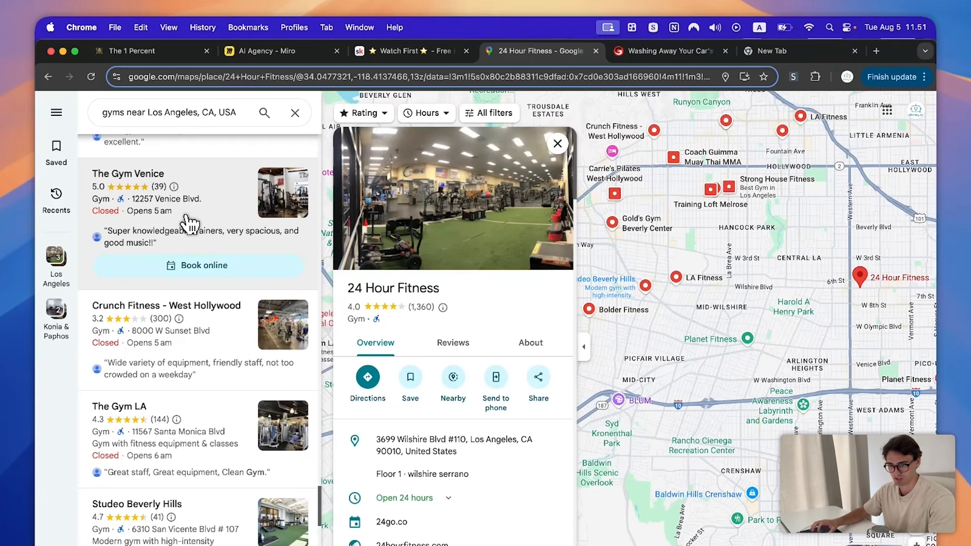
left_click(409, 51)
left_click(281, 51)
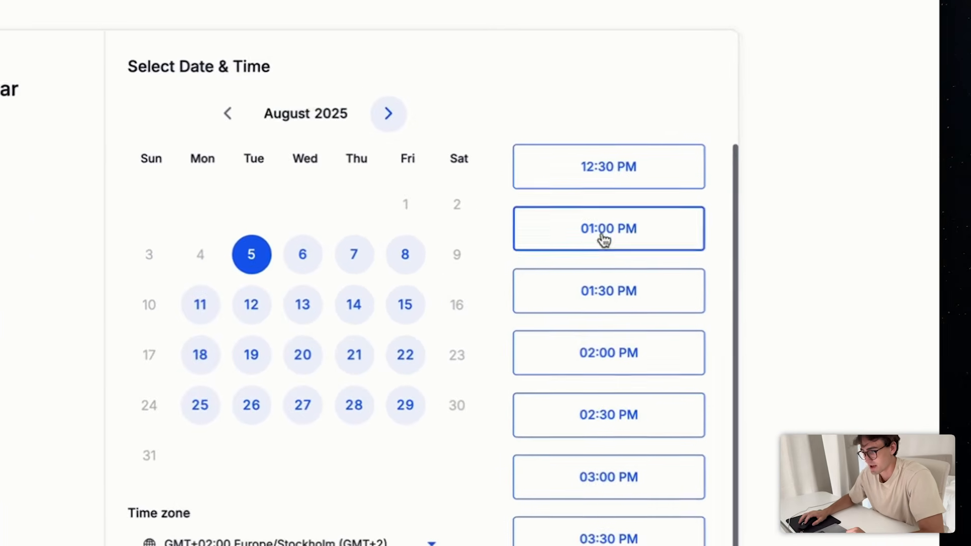
- Book the 01:00 PM slot with the test contact's name, phone and e-mail, accepting consent
left_click(660, 228)
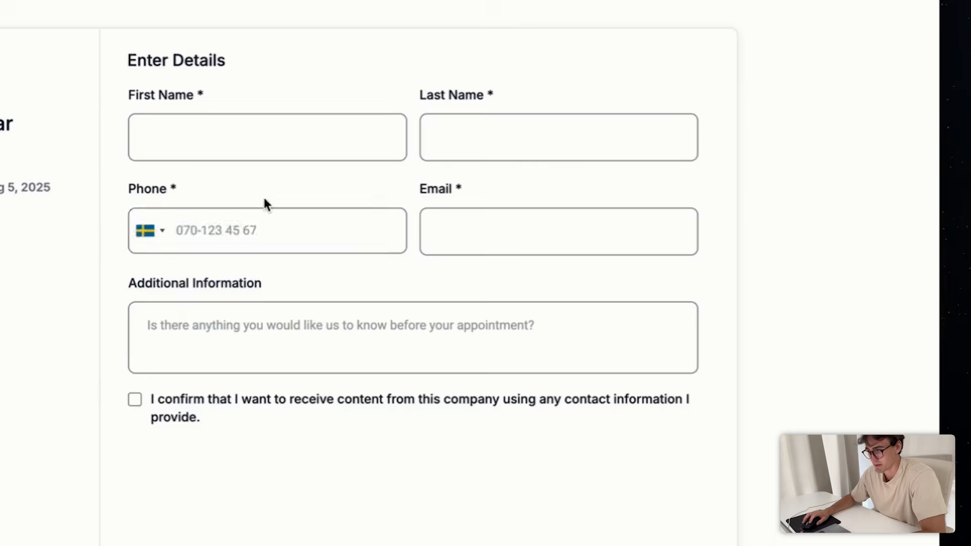
left_click(210, 129)
key("Tab")
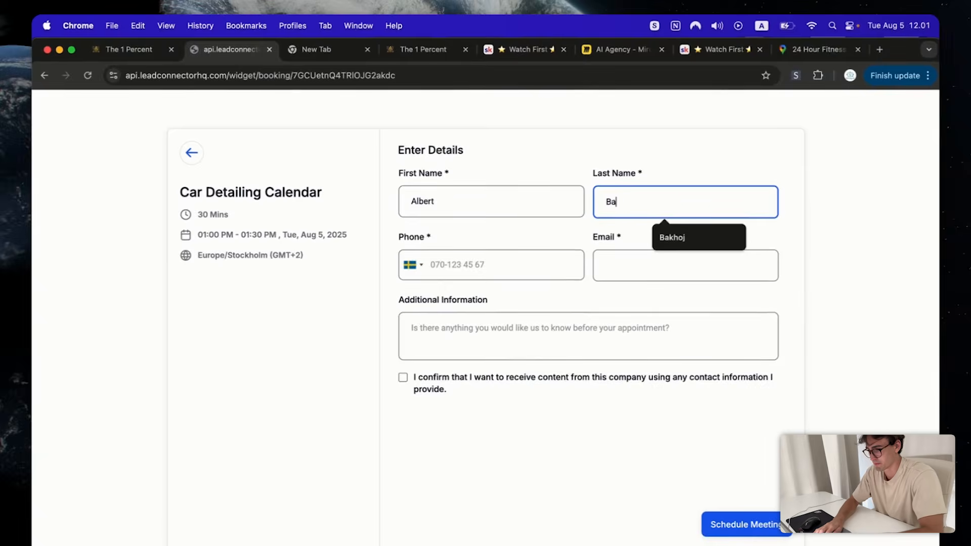
left_click(472, 266)
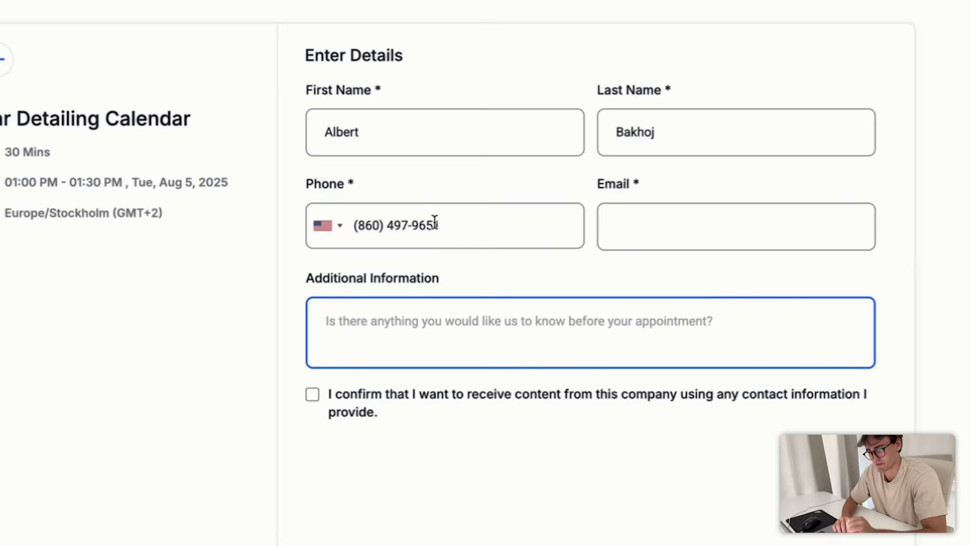
left_click(502, 314)
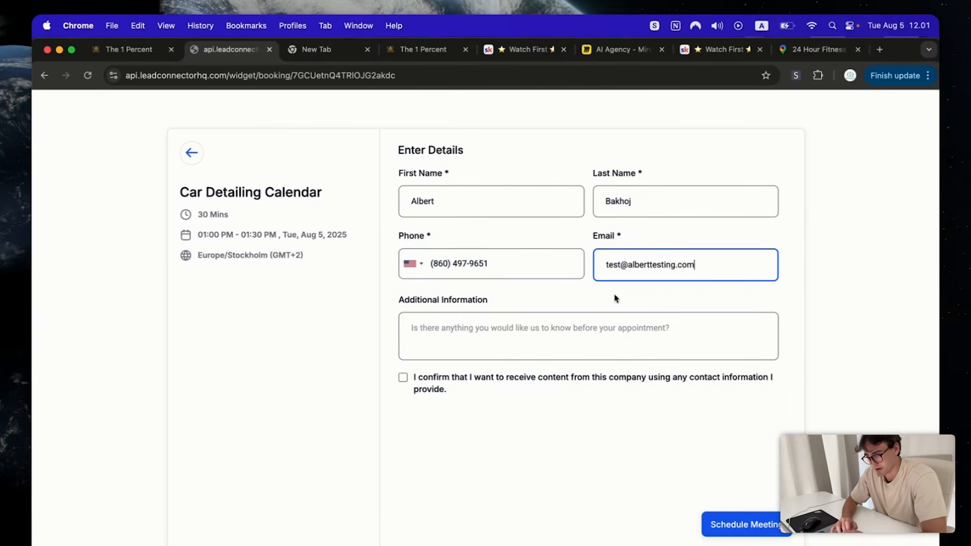
left_click(594, 347)
left_click(403, 377)
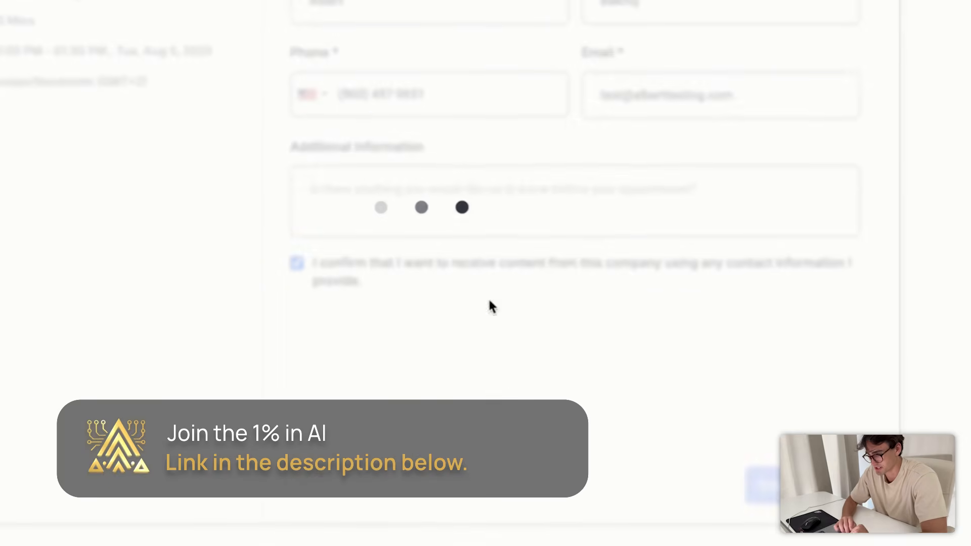
- Highlight the booking confirmation message
left_click_drag(347, 238, 661, 276)
left_click(596, 282)
left_click_drag(548, 273, 332, 201)
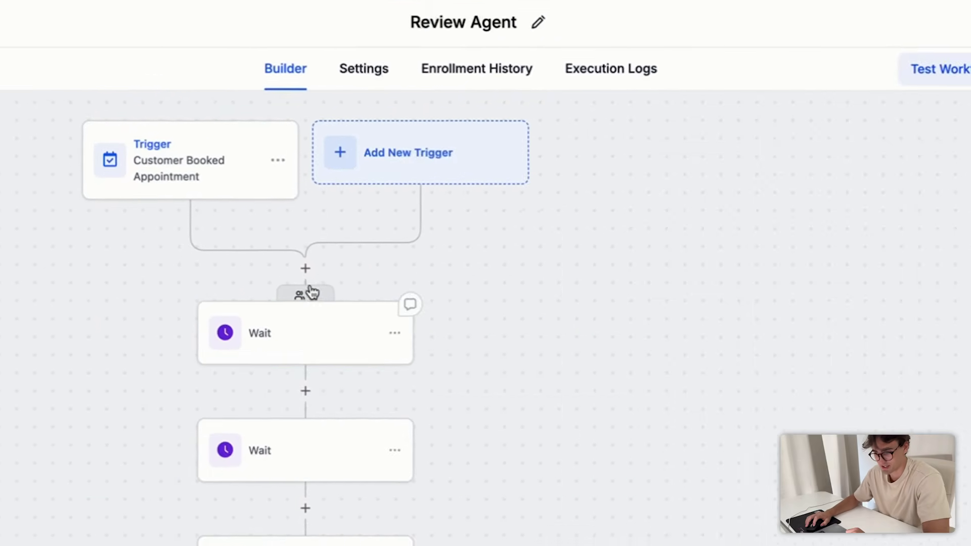
- Move the newly booked contact past the first Wait step
left_click(334, 286)
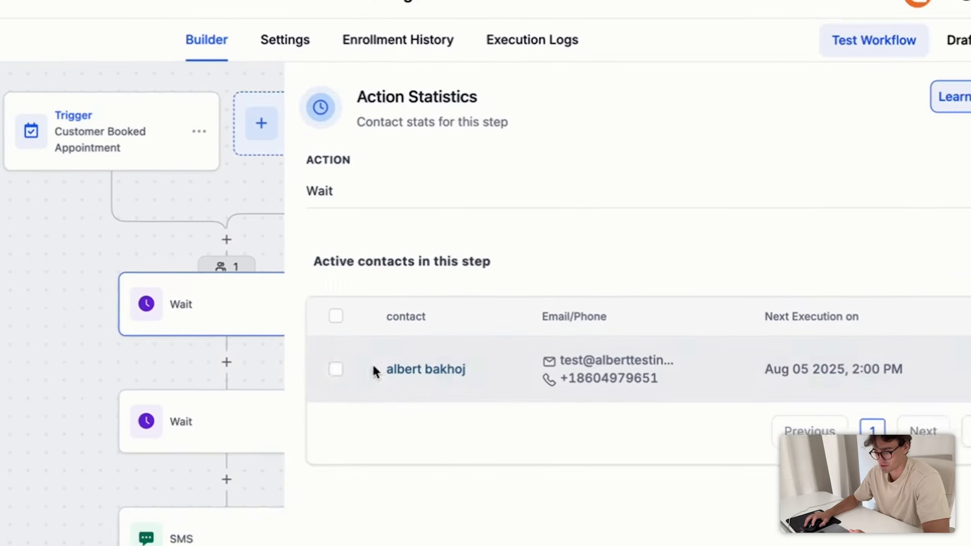
left_click(435, 389)
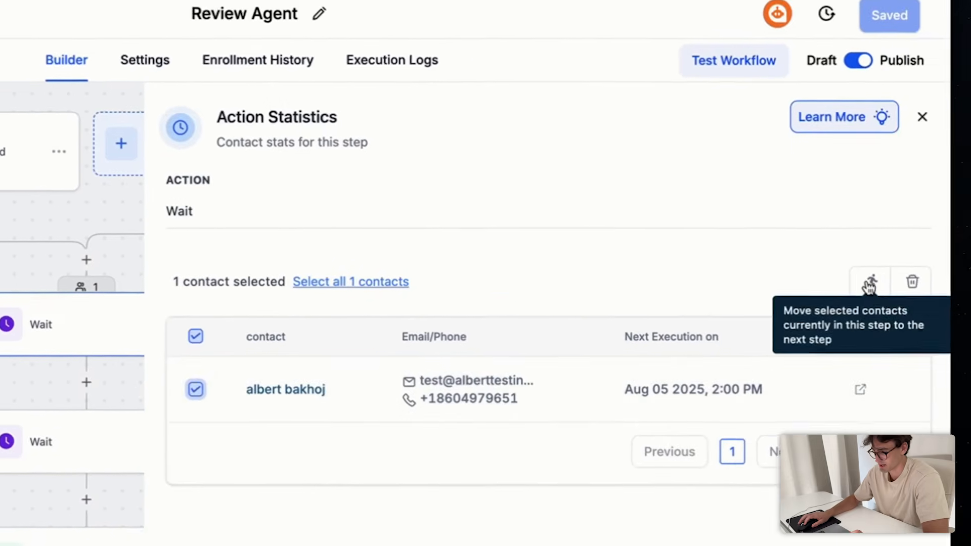
left_click(869, 287)
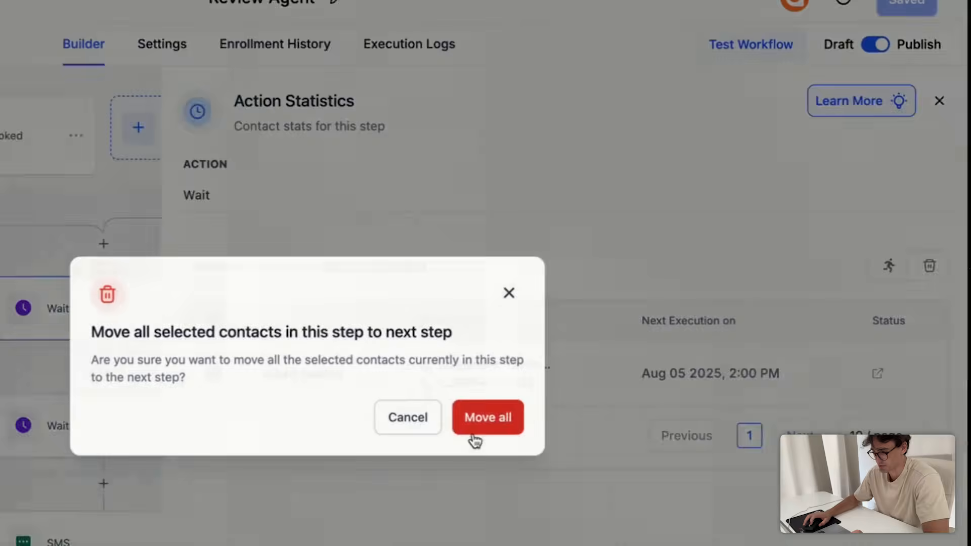
left_click(596, 389)
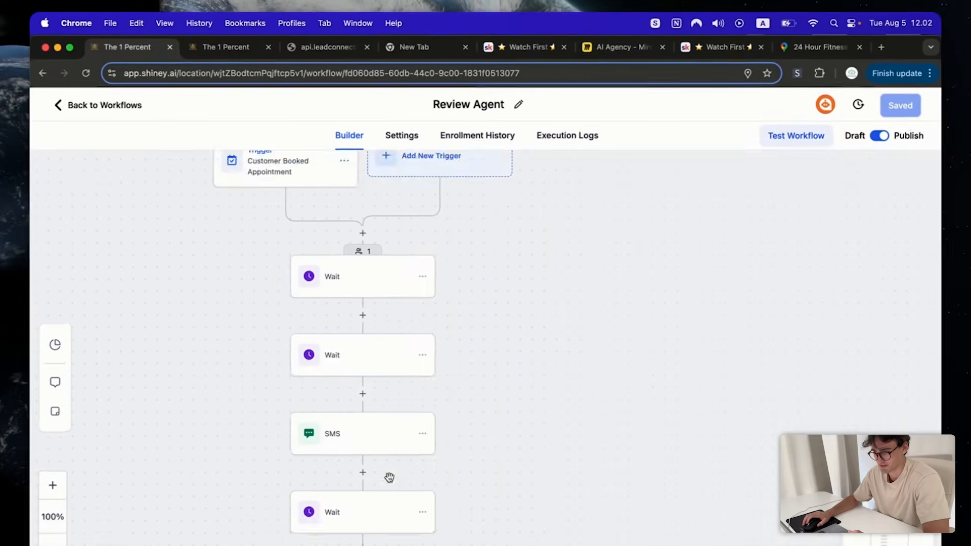
- Check the second Wait step and select the booked contact to move it onward
left_click(394, 336)
left_click(921, 175)
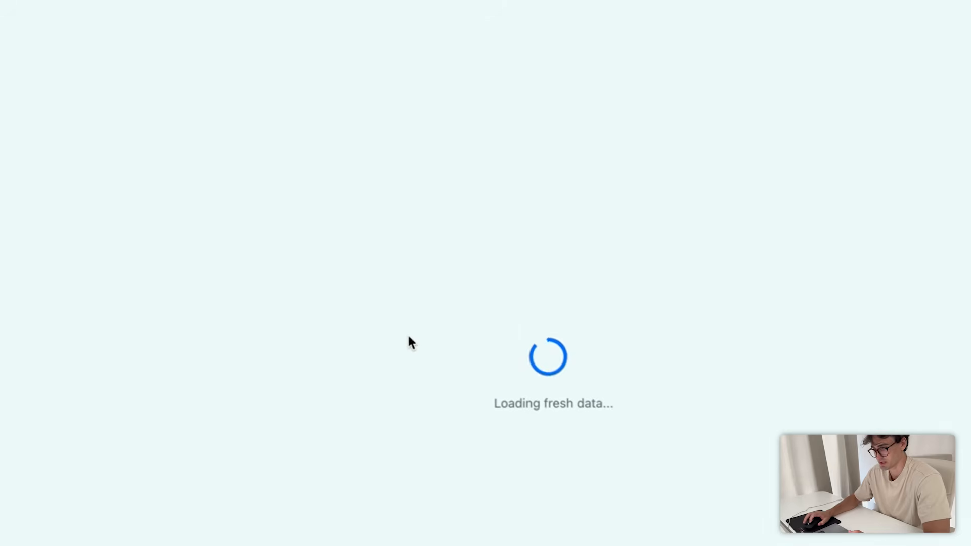
left_click(560, 367)
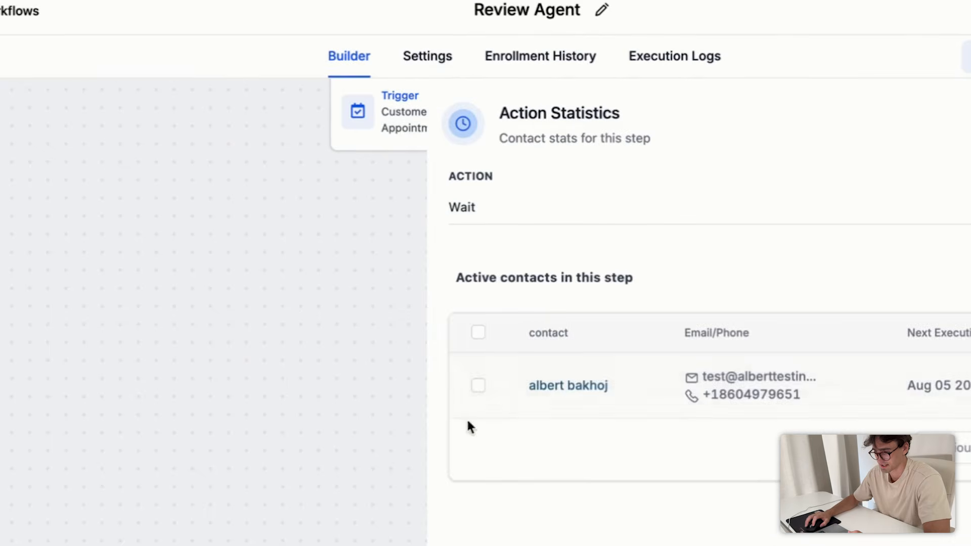
left_click(478, 385)
left_click(867, 268)
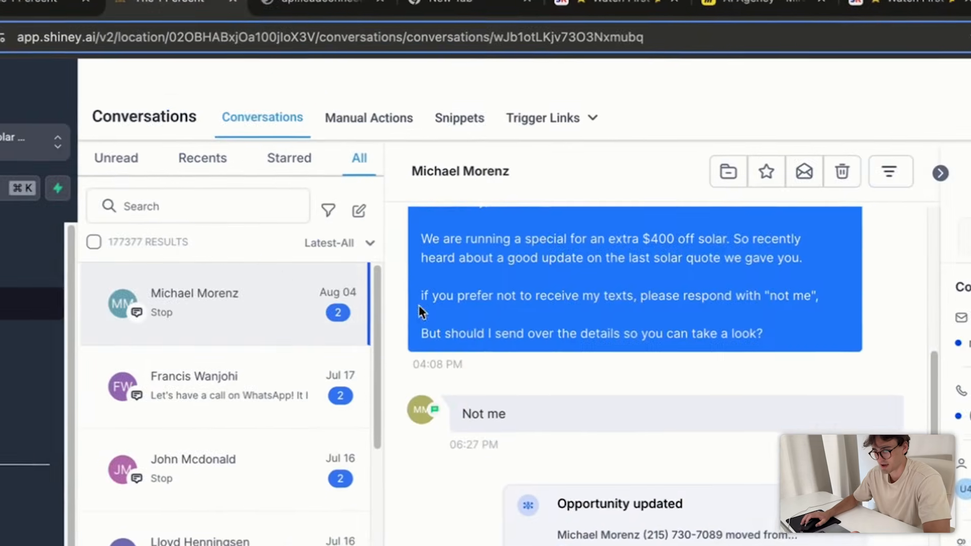
- Open all conversations and highlight the AI's questions about the car clean and expectations
left_click(359, 161)
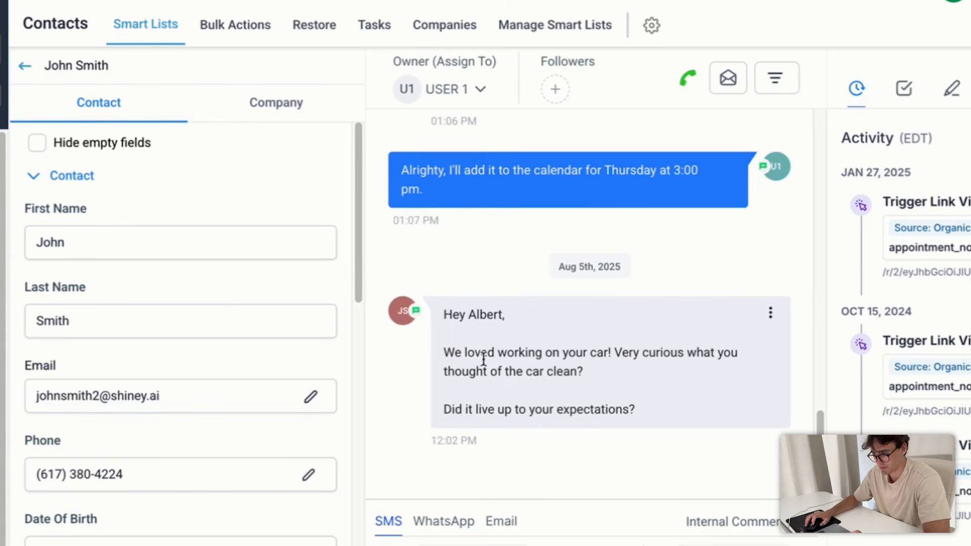
triple_click(620, 343)
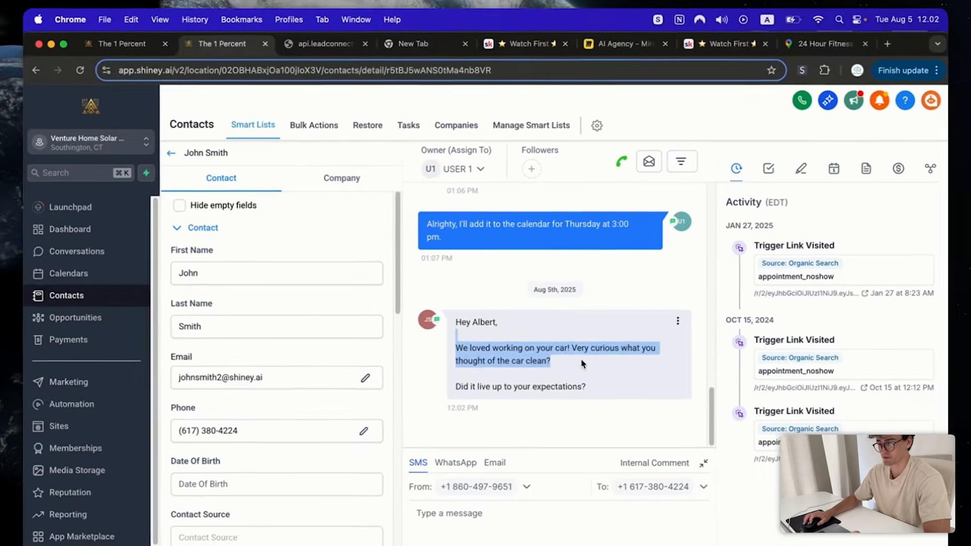
triple_click(677, 411)
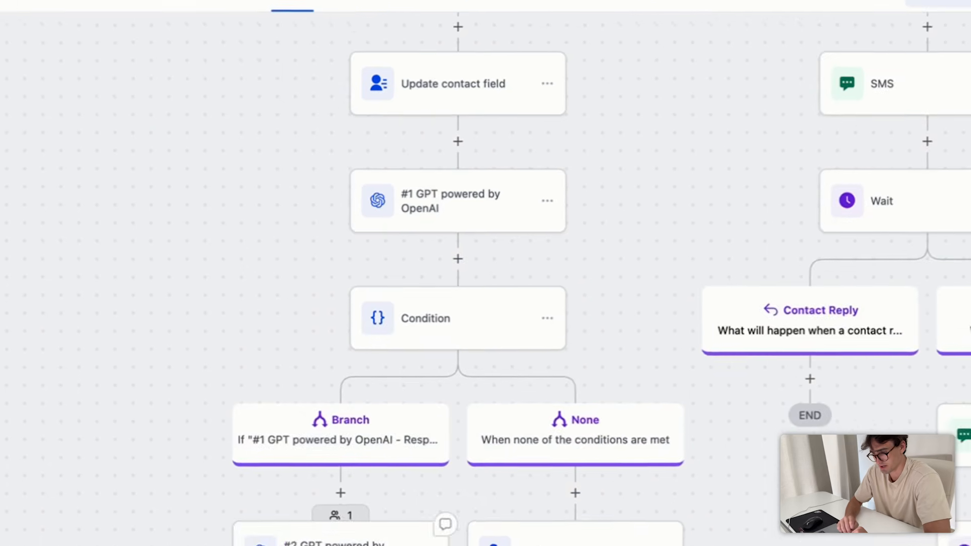
- Read through the AI's SMS reply in the test contact's conversation thread
scroll(401, 303, "down", 3)
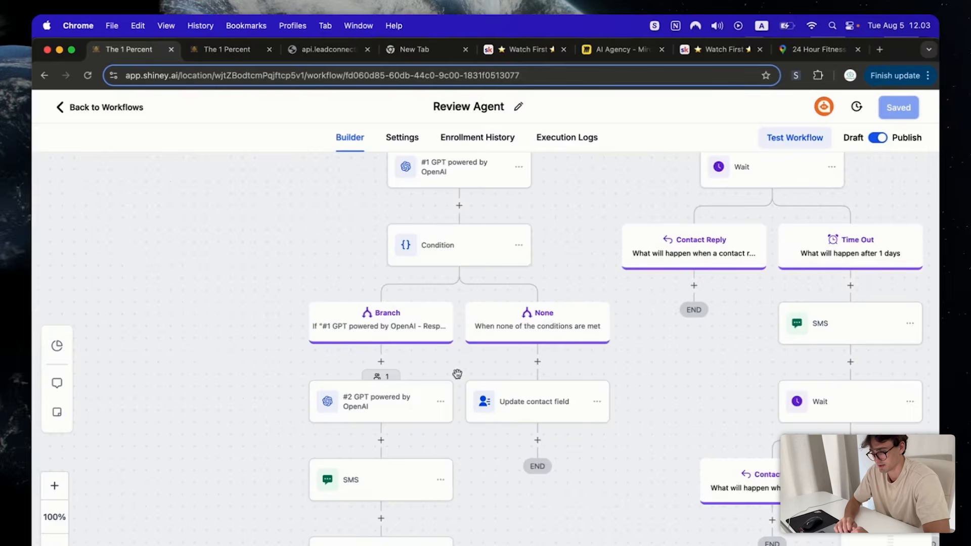
scroll(445, 342, "down", 2)
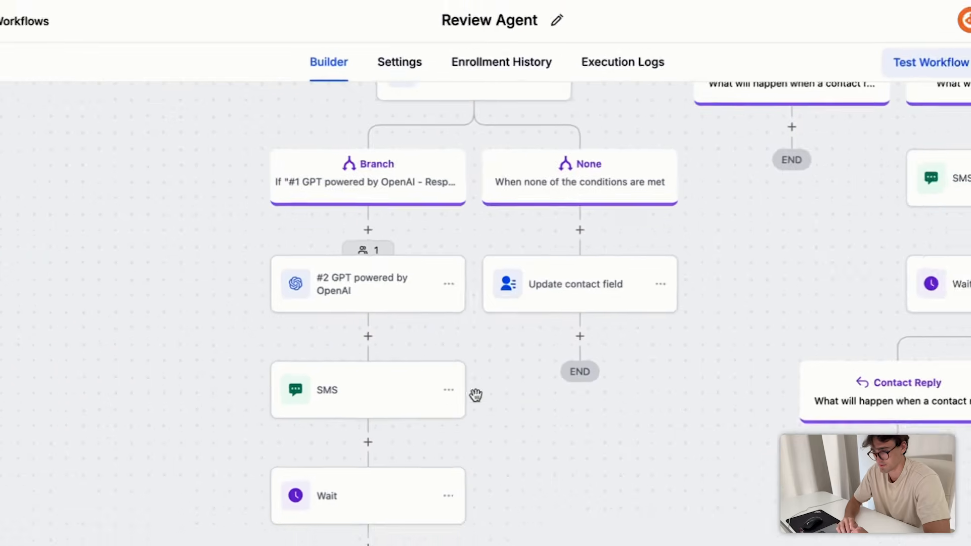
scroll(445, 342, "up", 4)
scroll(482, 178, "up", 3)
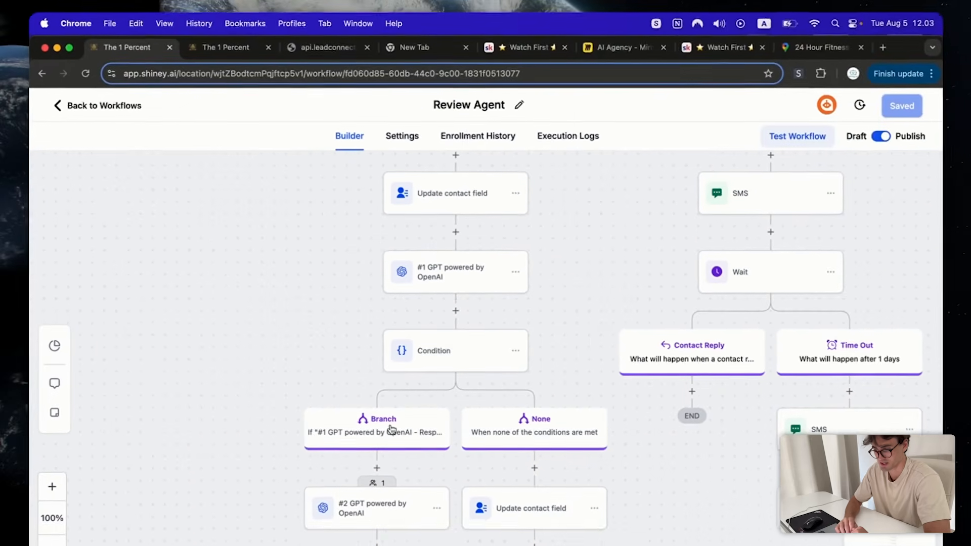
scroll(424, 443, "down", 3)
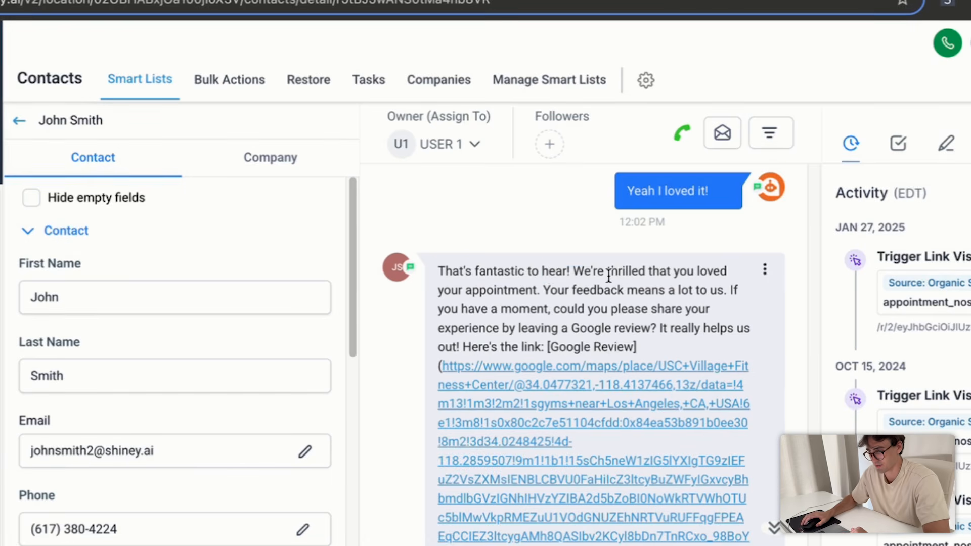
scroll(597, 263, "down", 1)
scroll(682, 279, "down", 1)
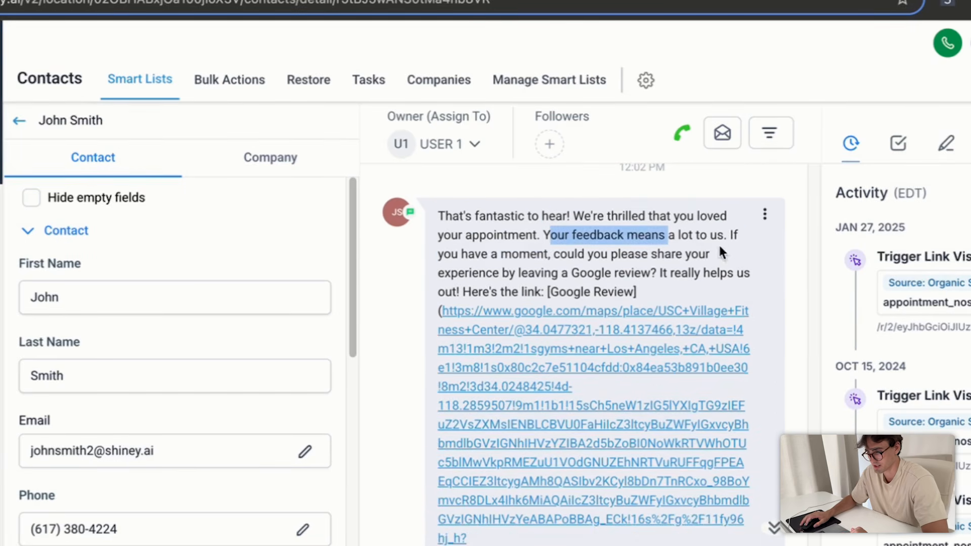
left_click_drag(557, 253, 681, 255)
left_click(576, 278)
left_click_drag(460, 274, 667, 291)
left_click(673, 288)
scroll(678, 280, "down", 1)
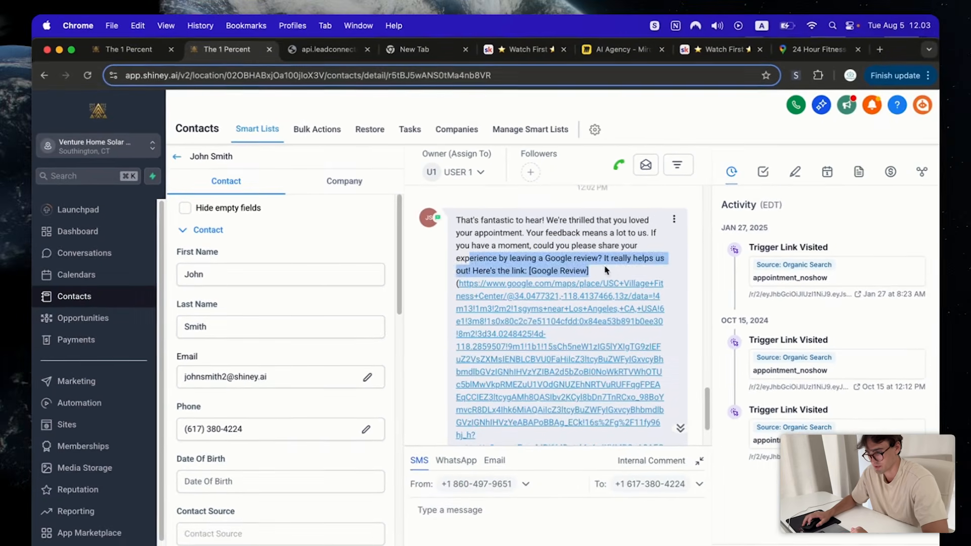
scroll(618, 260, "down", 3)
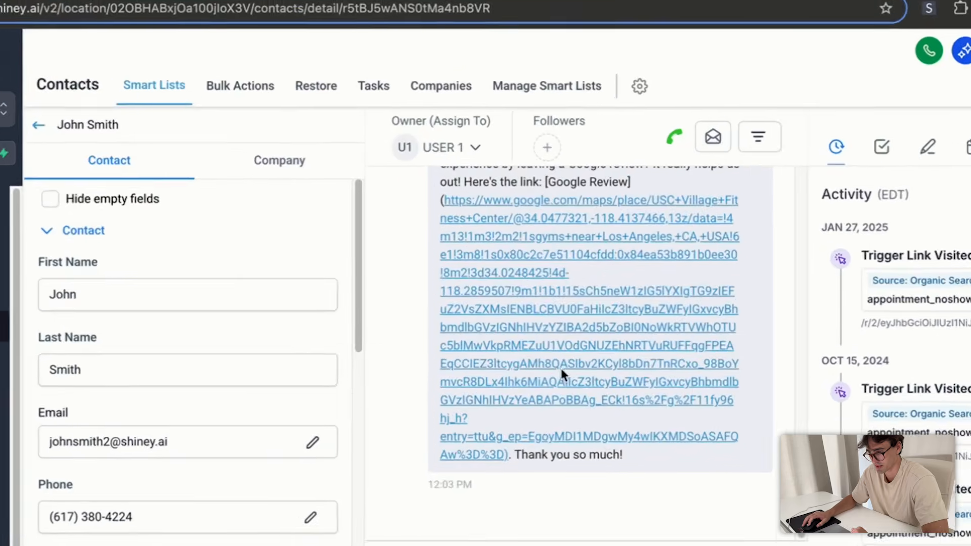
- Open the message's Google review link, confirming USC Village Fitness Center's Maps reviews
left_click(536, 323)
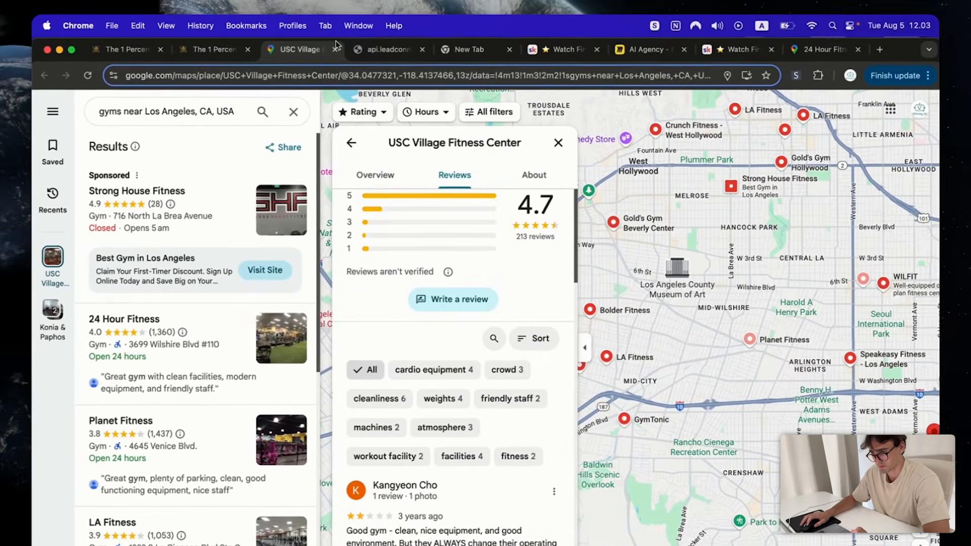
left_click(325, 42)
scroll(598, 297, "up", 2)
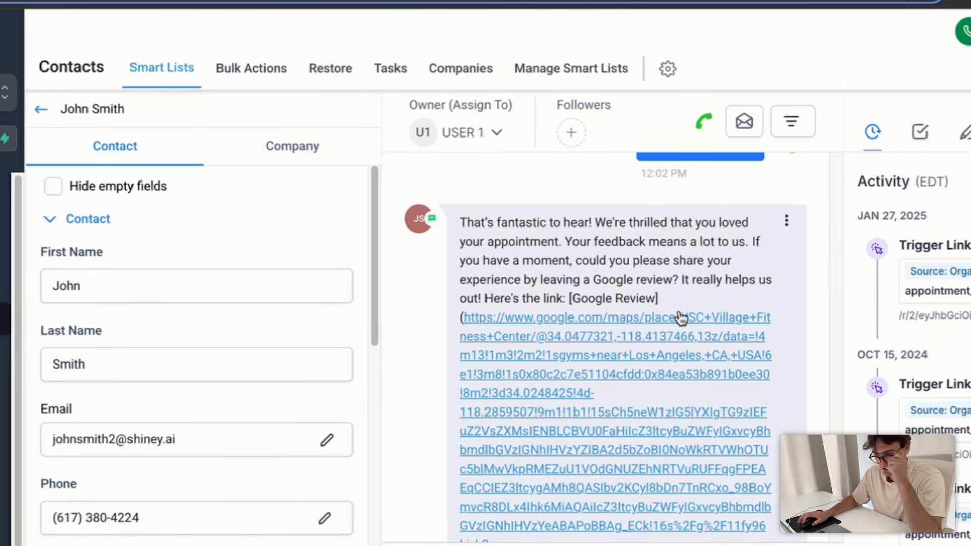
left_click_drag(659, 298, 702, 404)
left_click(482, 296)
- Return to the Review Agent workflow builder
scroll(544, 377, "up", 1)
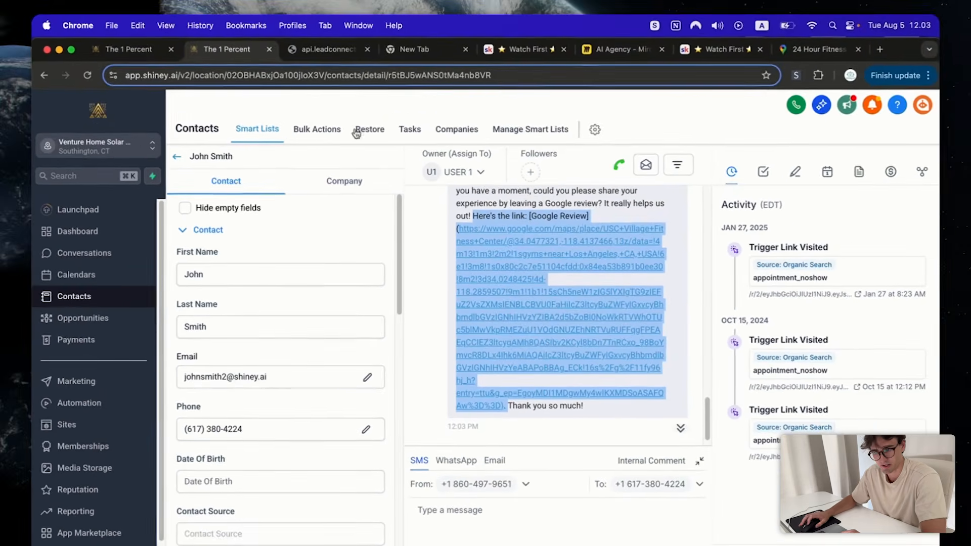
left_click(125, 48)
scroll(407, 371, "down", 1)
scroll(408, 376, "up", 1)
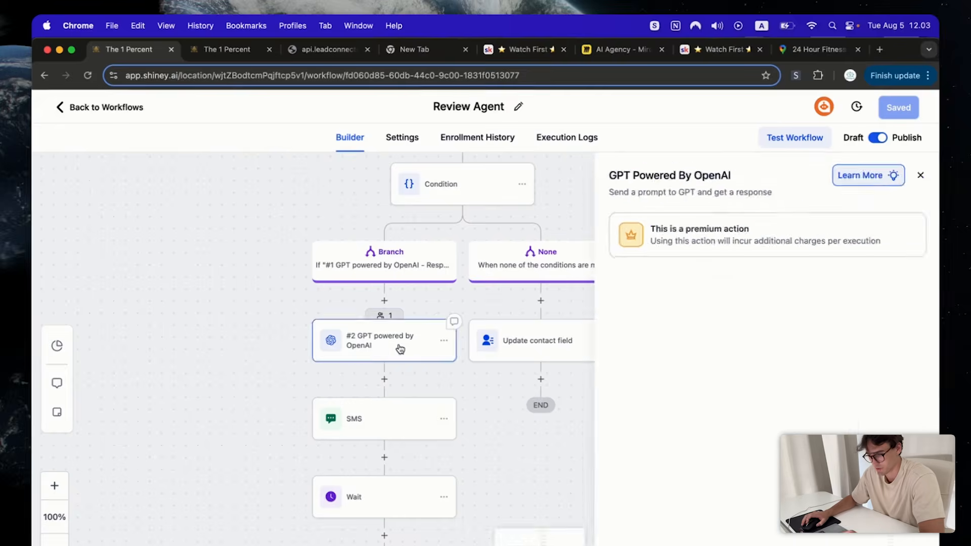
- Add 'Dont use markdowns' to the second GPT step's prompt and save the workflow
left_click(400, 349)
scroll(731, 428, "down", 4)
left_click(717, 450)
key("super+v")
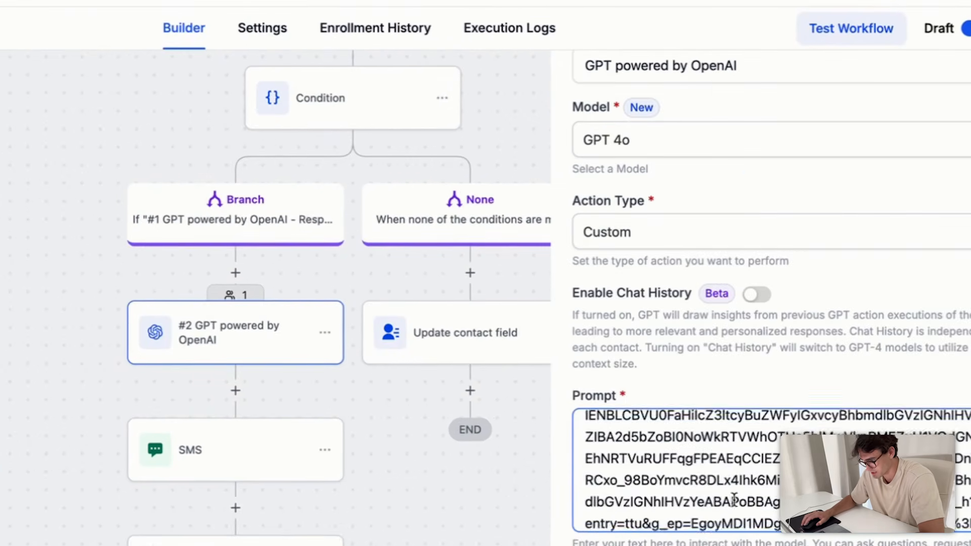
scroll(734, 500, "up", 5)
type("se markdowns o")
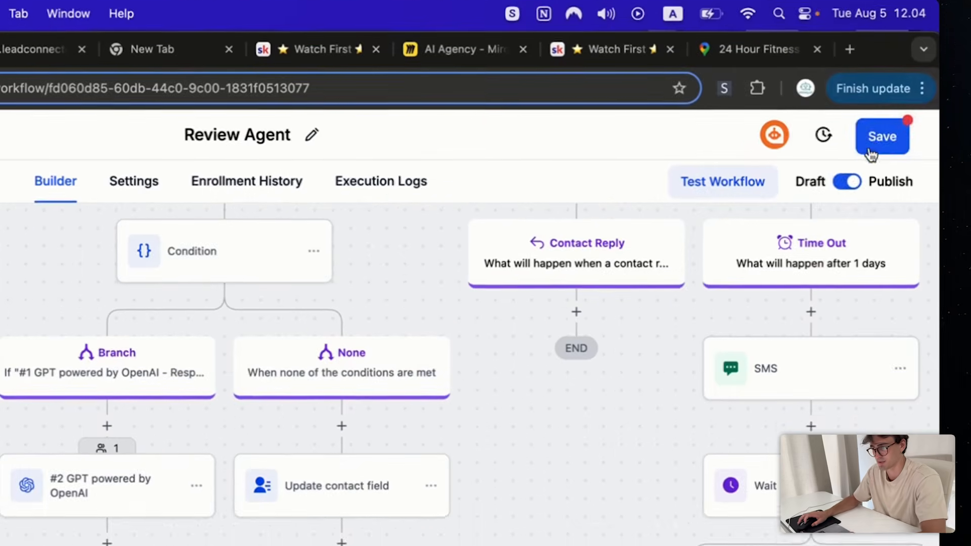
left_click(896, 111)
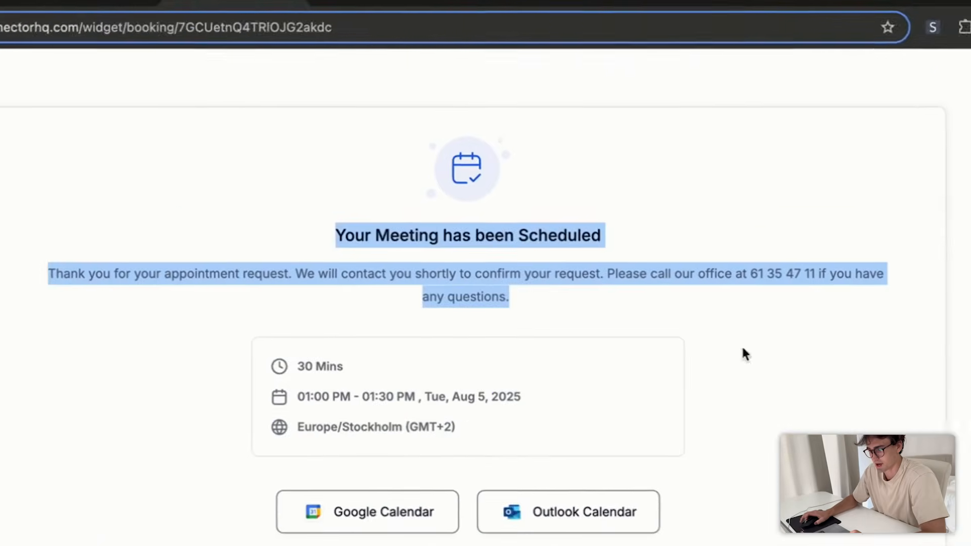
left_click(422, 260)
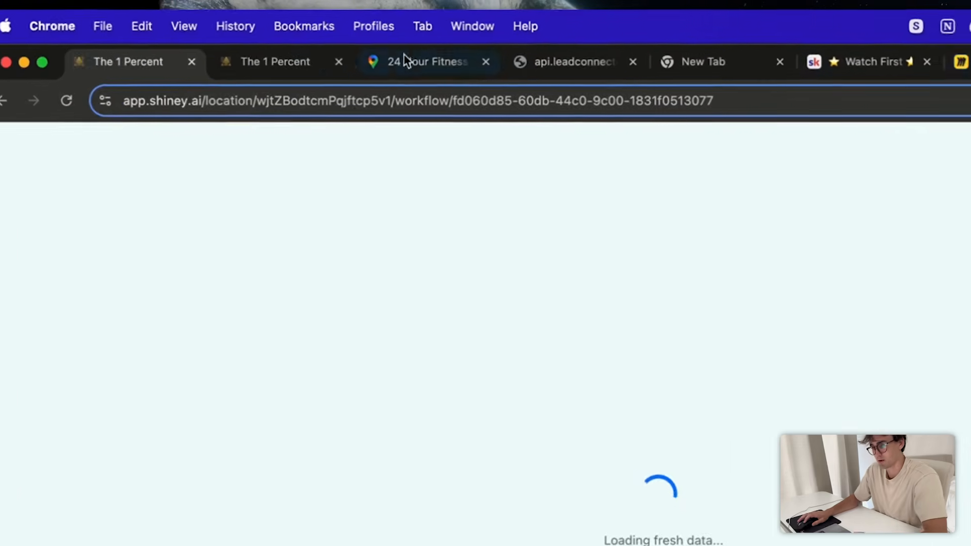
- Glance at the AI Agency Miro board, then return to and reload the Shiney.ai workflow
left_click_drag(782, 61, 60, 67)
scroll(693, 447, "down", 10)
scroll(718, 459, "up", 8)
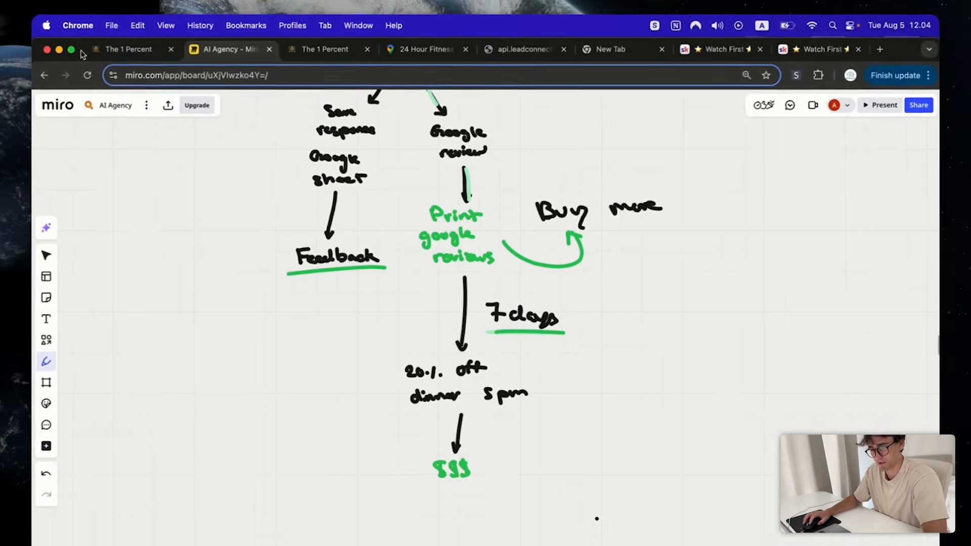
left_click(129, 50)
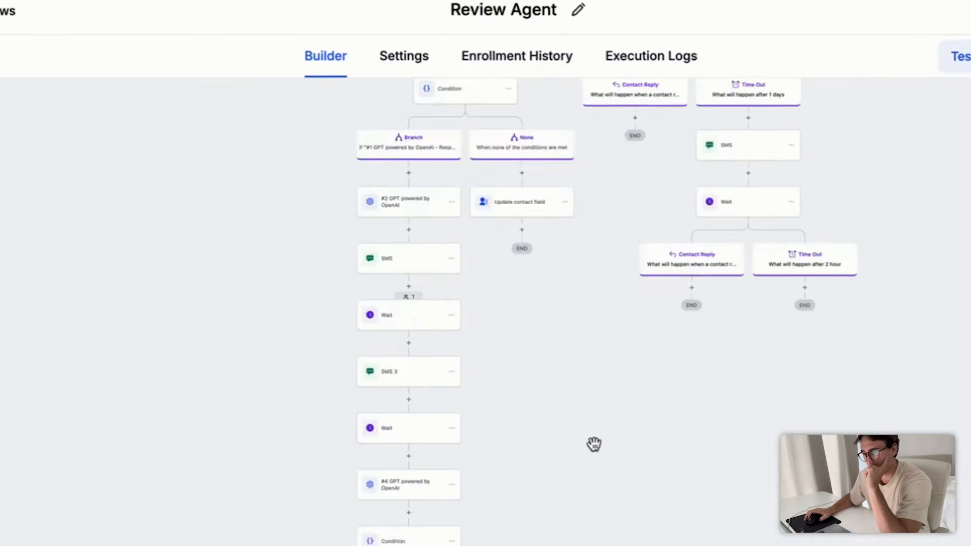
scroll(594, 445, "down", 1)
left_click(96, 92)
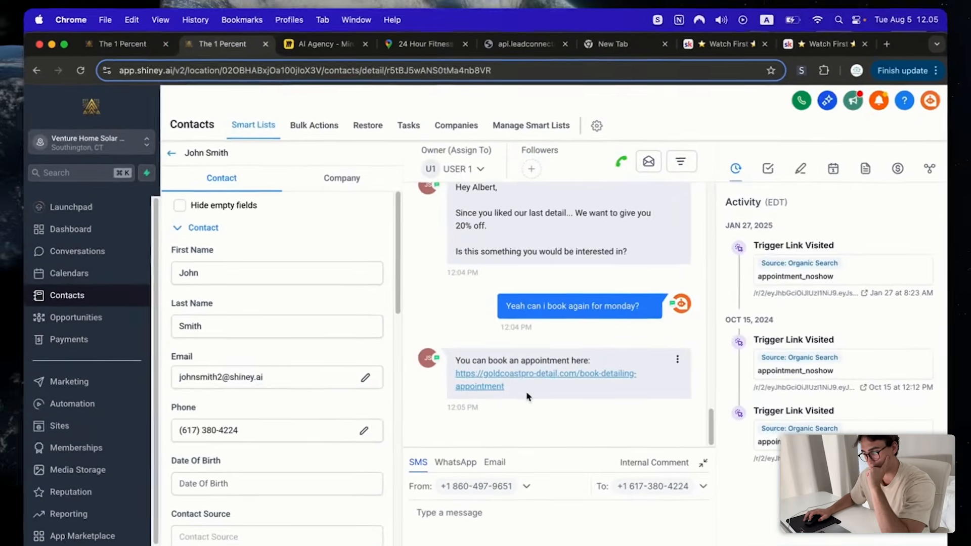
left_click(455, 383)
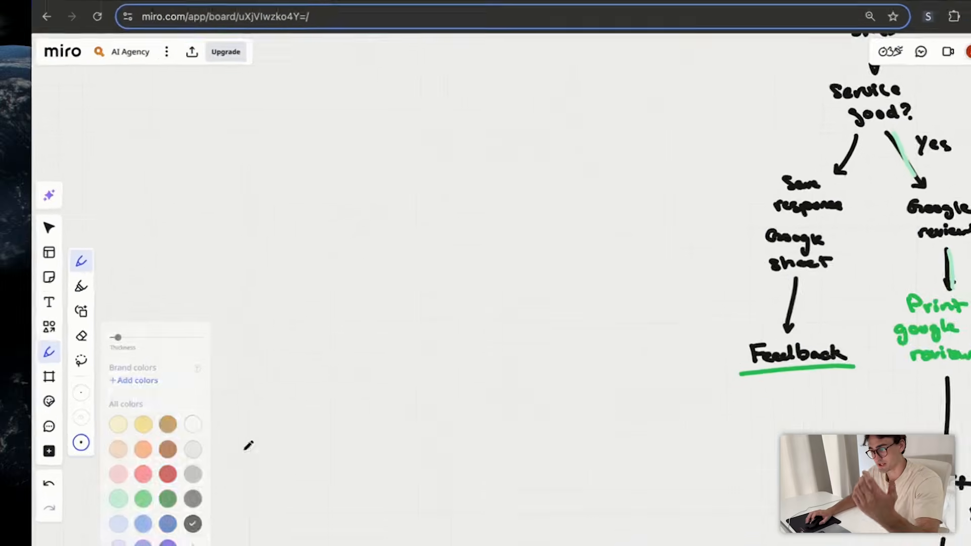
- Write 'Agents: Review' and start the Agent infrastructure list with Review and website
scroll(410, 303, "up", 3)
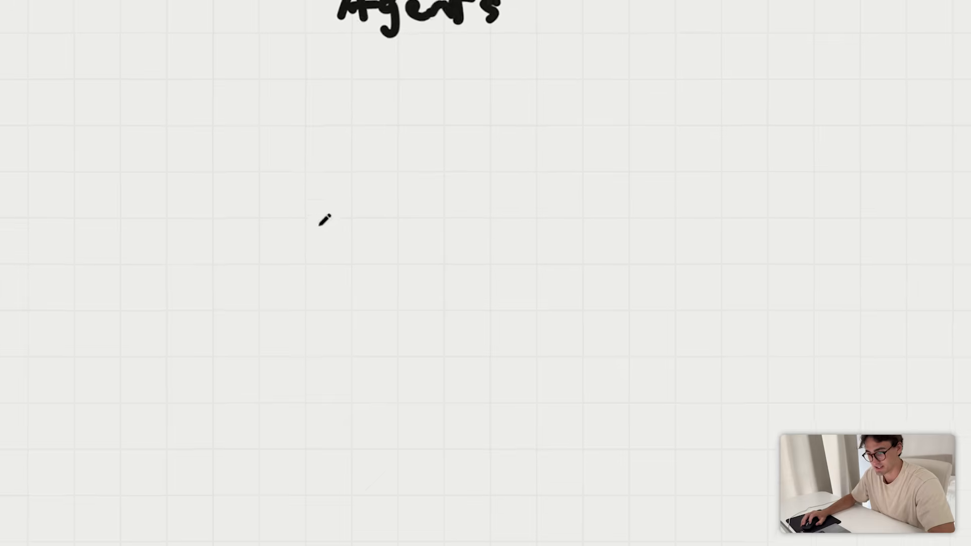
left_click_drag(220, 353, 248, 341)
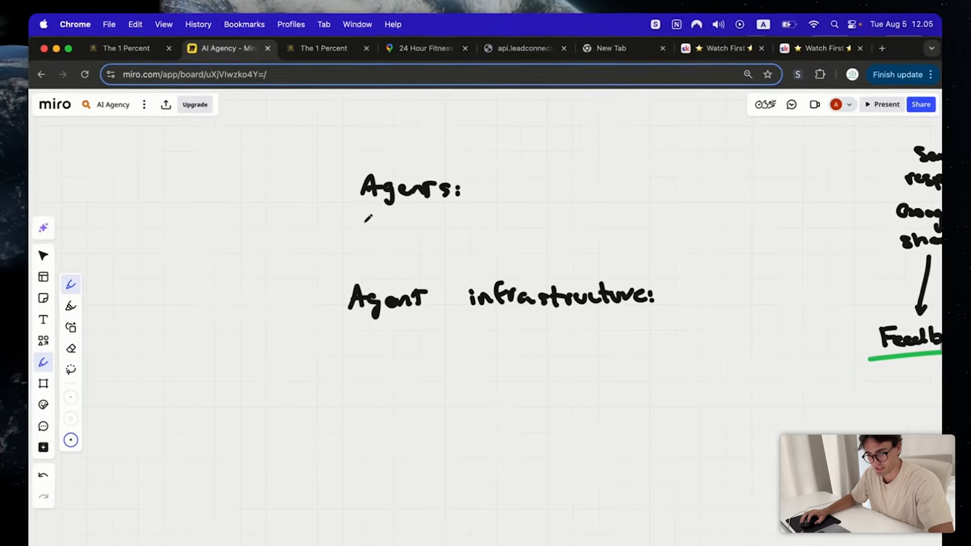
left_click_drag(403, 216, 466, 217)
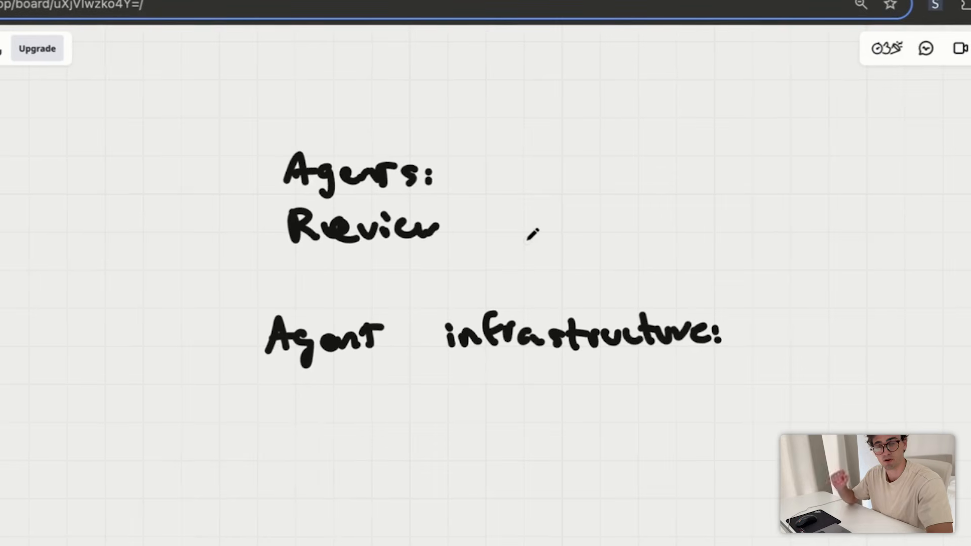
scroll(492, 475, "down", 1)
left_click_drag(491, 474, 516, 422)
scroll(516, 422, "up", 2)
left_click_drag(529, 467, 518, 453)
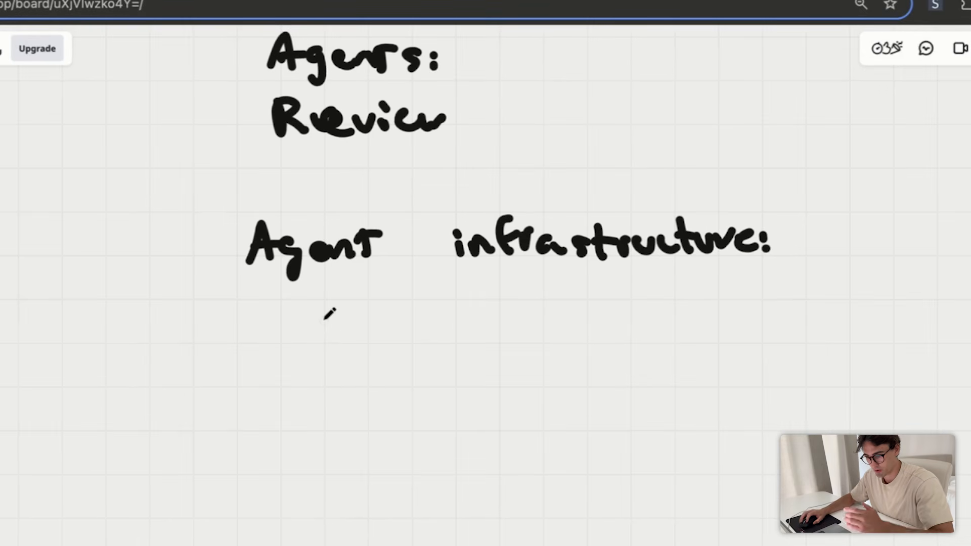
mouse_move(258, 338)
left_mouse_down()
mouse_move(261, 386)
mouse_move(348, 350)
left_mouse_up()
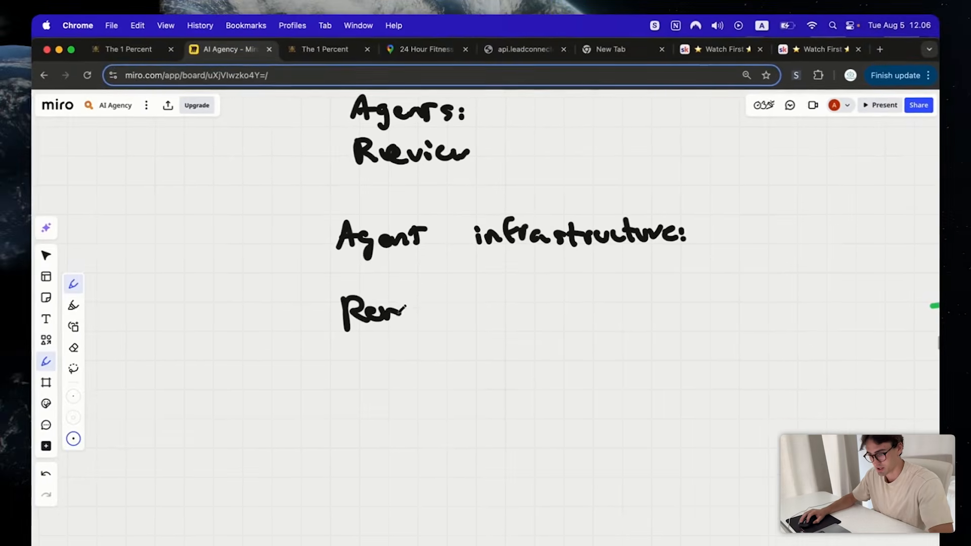
left_click_drag(422, 304, 436, 309)
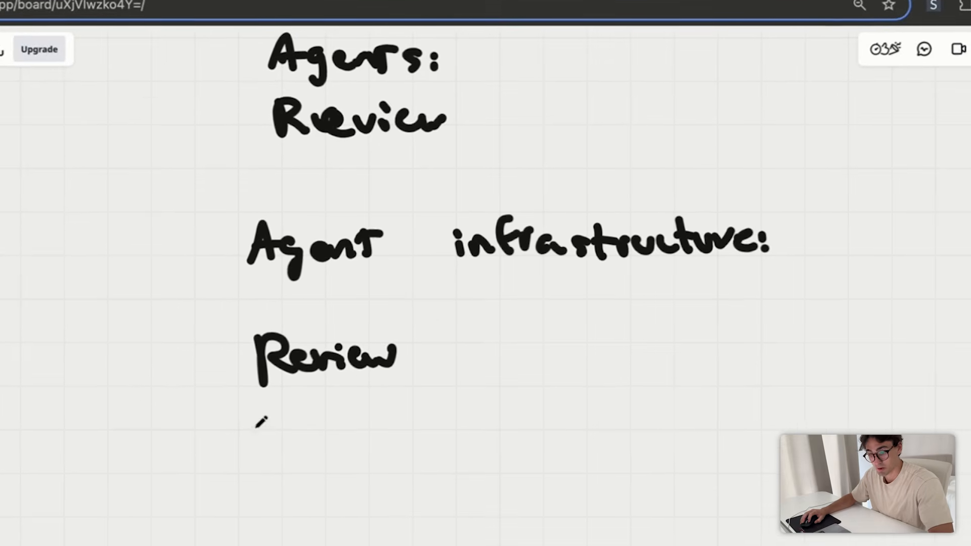
left_click_drag(339, 358, 381, 359)
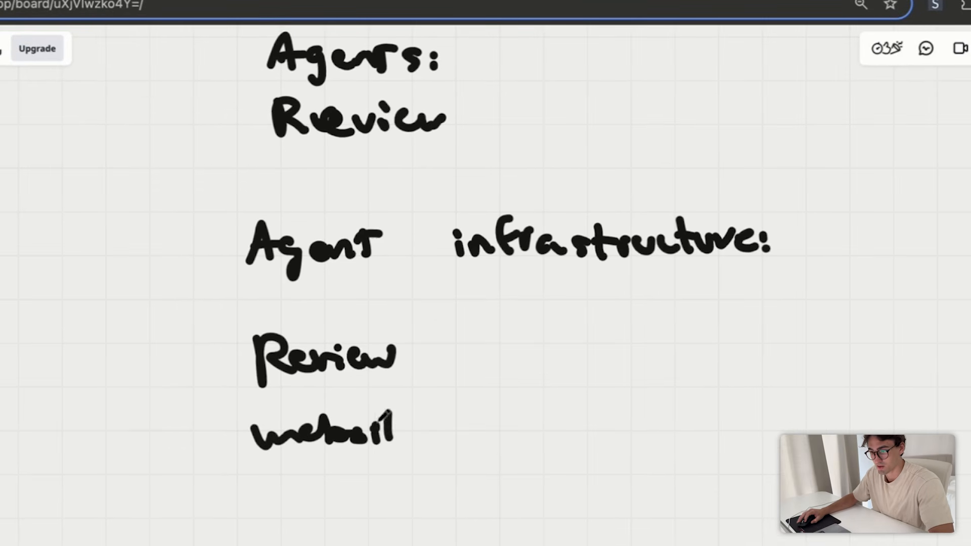
- Add AI follow up, CRM and Appointment to the infrastructure list
left_click_drag(394, 438, 388, 383)
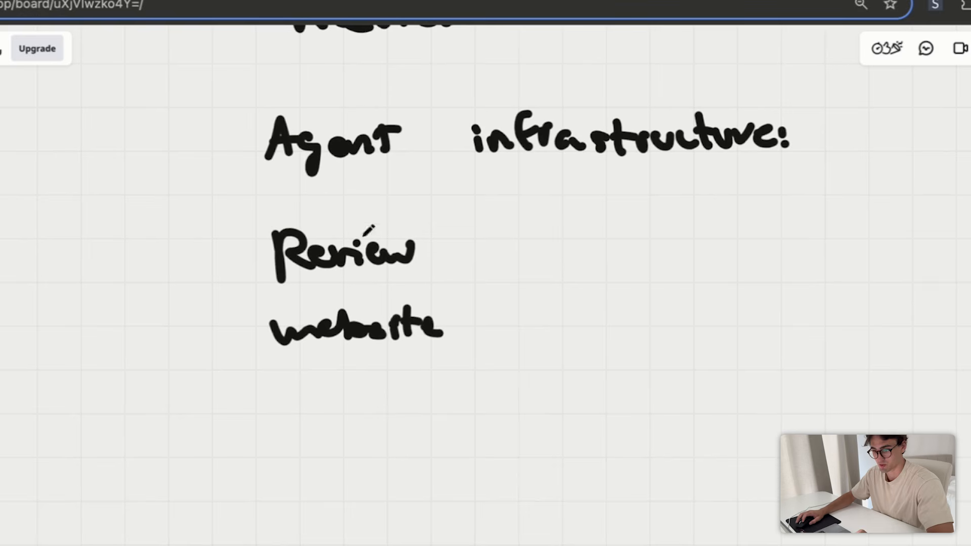
left_click_drag(369, 400, 395, 391)
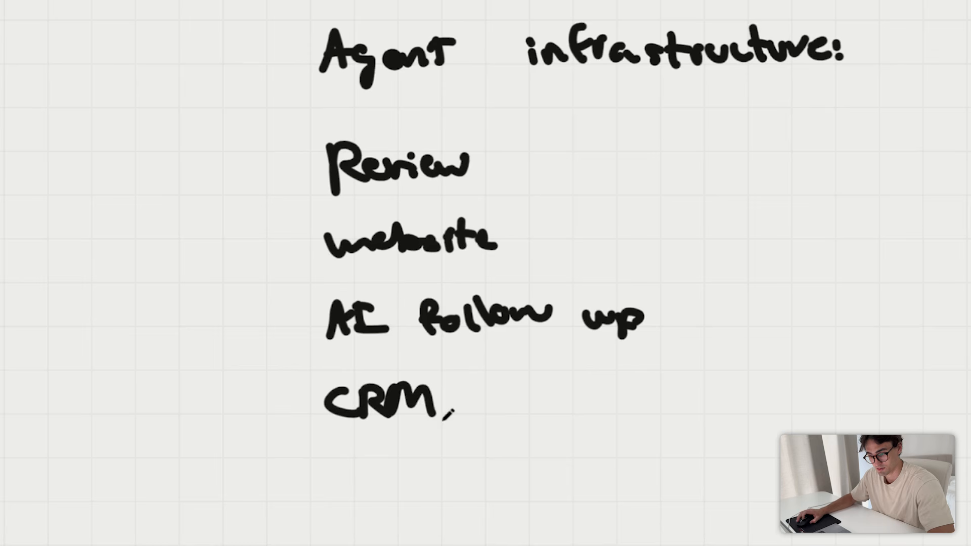
left_click_drag(497, 455, 587, 330)
scroll(587, 329, "up", 1)
left_click_drag(385, 397, 458, 384)
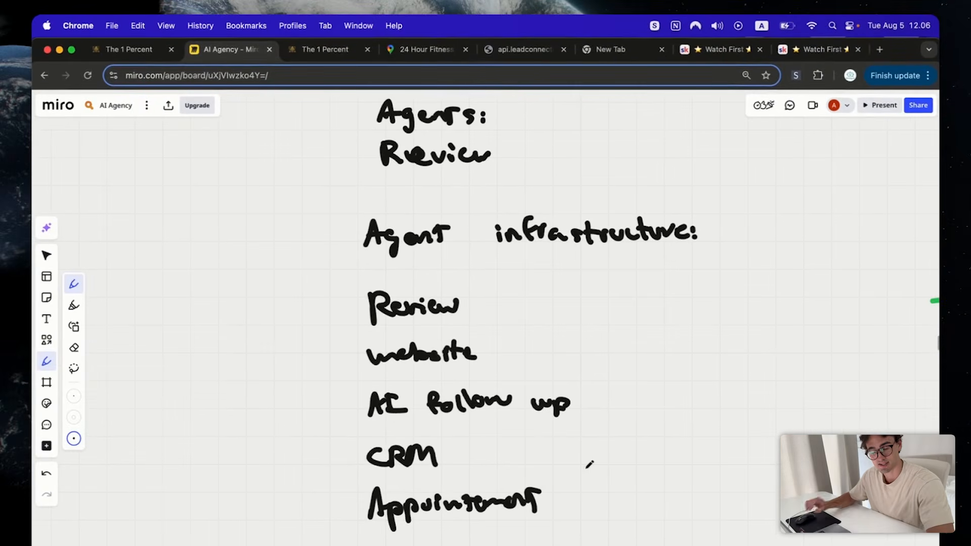
scroll(589, 464, "down", 2)
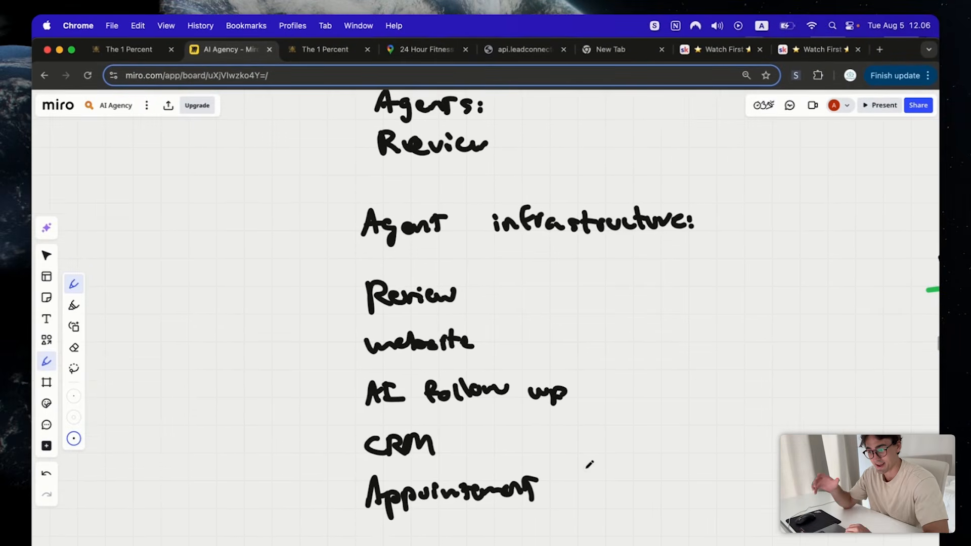
scroll(589, 464, "down", 1)
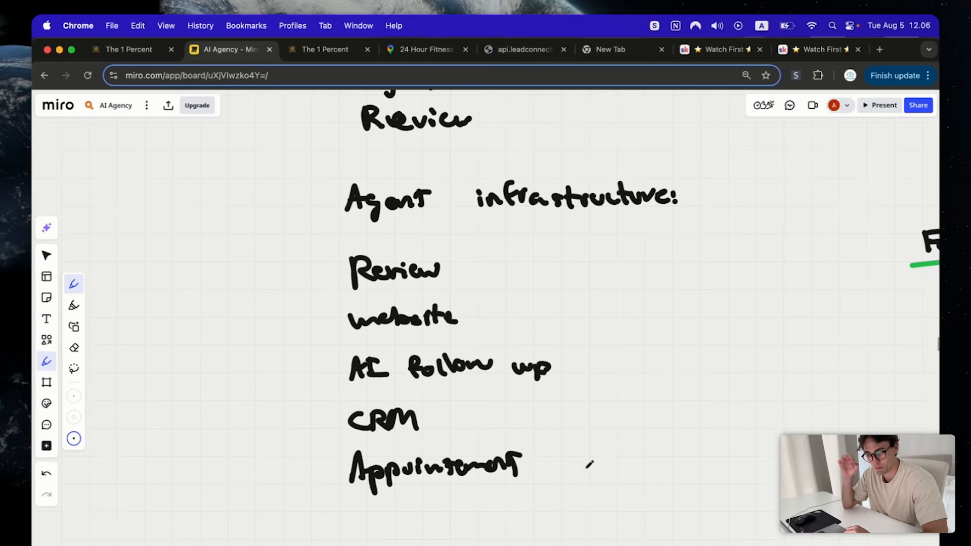
scroll(589, 464, "down", 2)
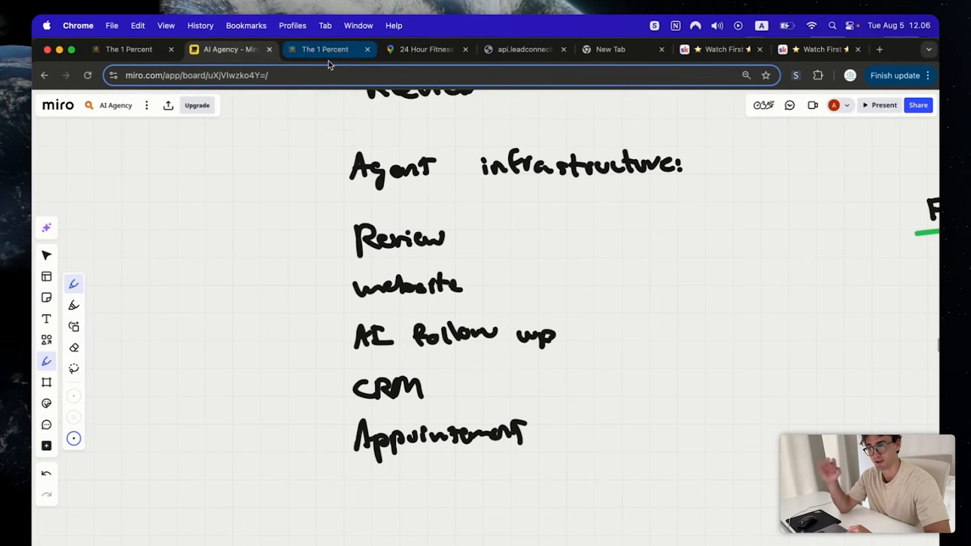
- Draw brackets around the Agent infrastructure list
left_click(328, 55)
left_click(234, 46)
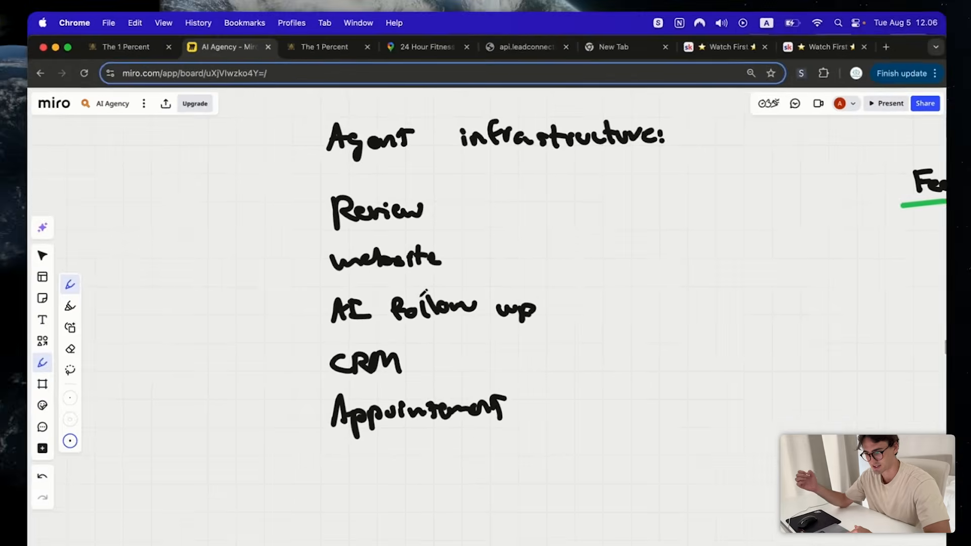
scroll(423, 293, "up", 4)
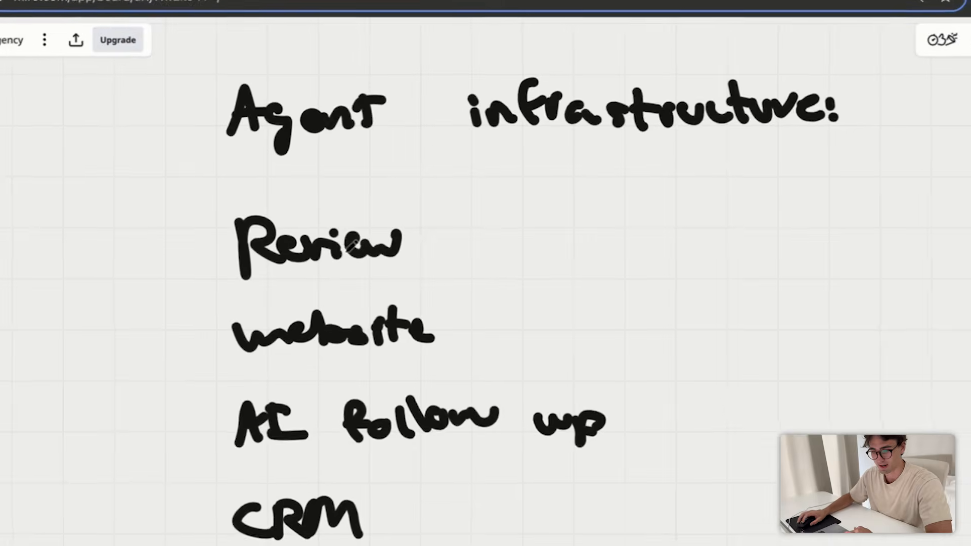
scroll(310, 254, "down", 4)
left_click_drag(274, 168, 226, 273)
left_click_drag(166, 272, 235, 494)
left_click_drag(654, 110, 709, 508)
scroll(680, 541, "up", 5)
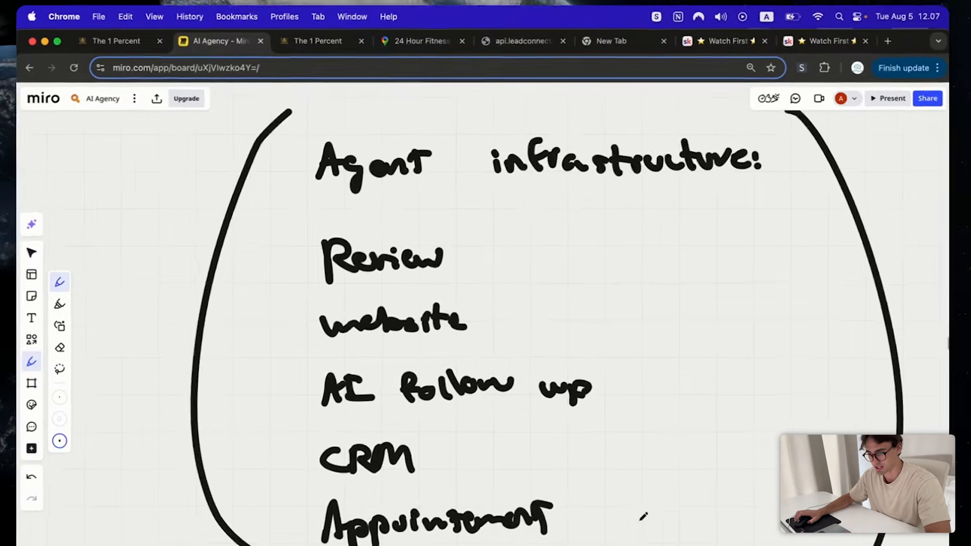
scroll(642, 516, "down", 3)
left_click_drag(642, 517, 608, 490)
scroll(589, 483, "up", 3)
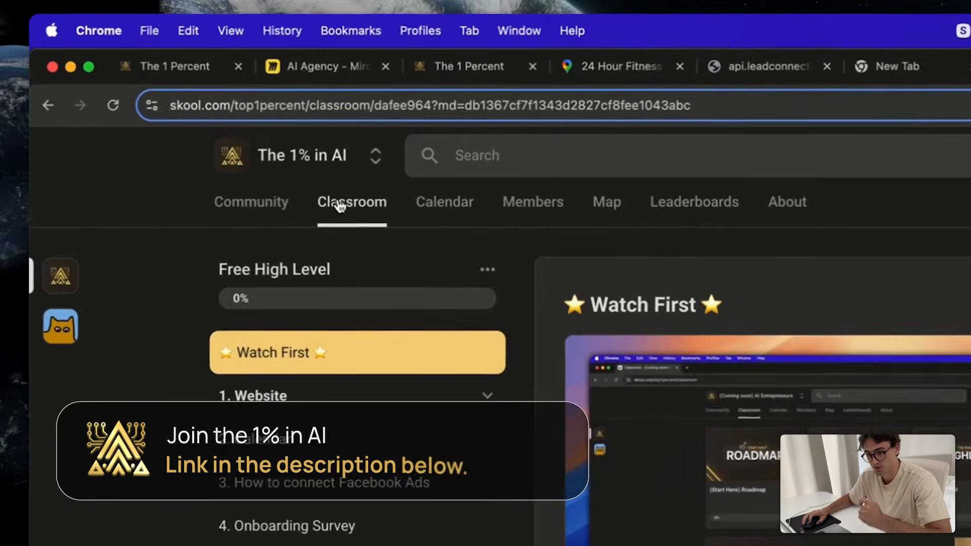
- Open the Skool Classroom lessons, then go back to the Shiney.ai Workflow List
left_click(320, 194)
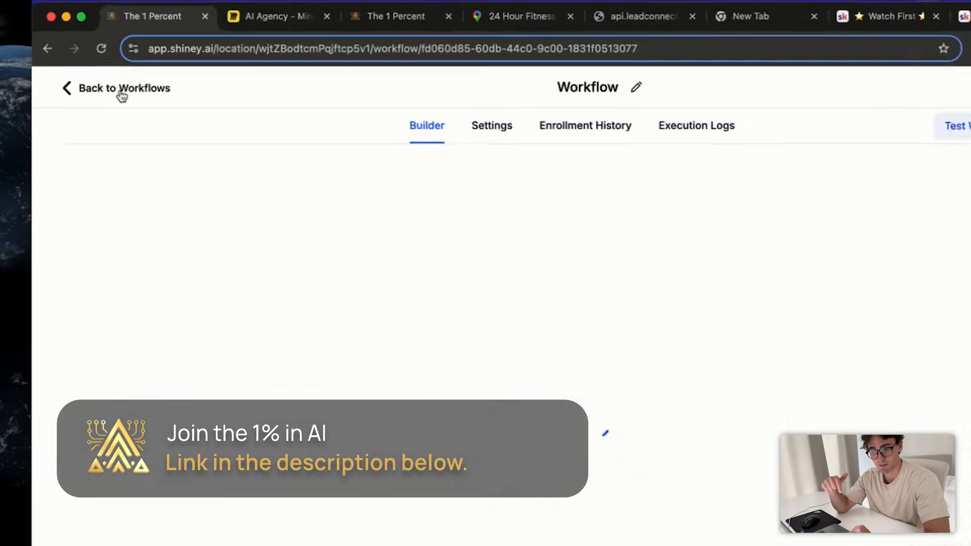
left_click(126, 67)
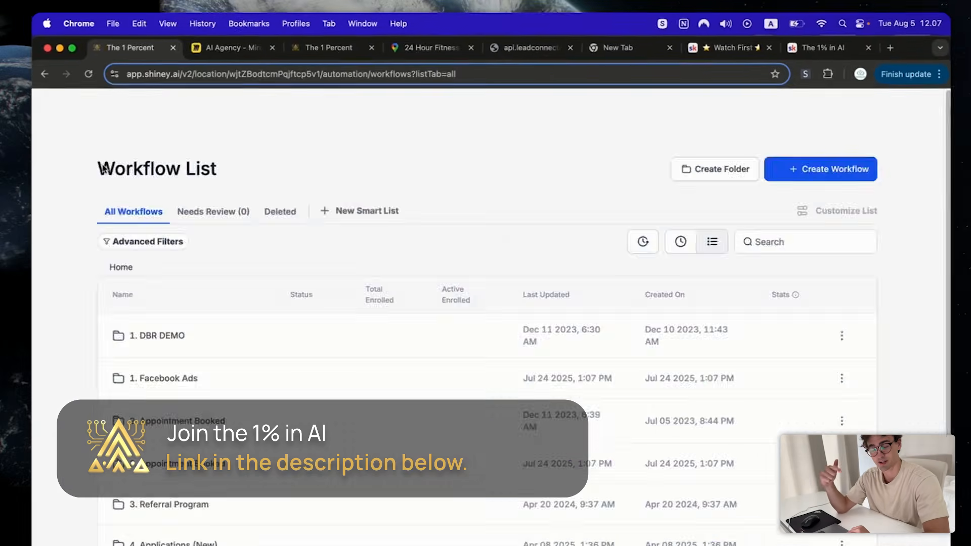